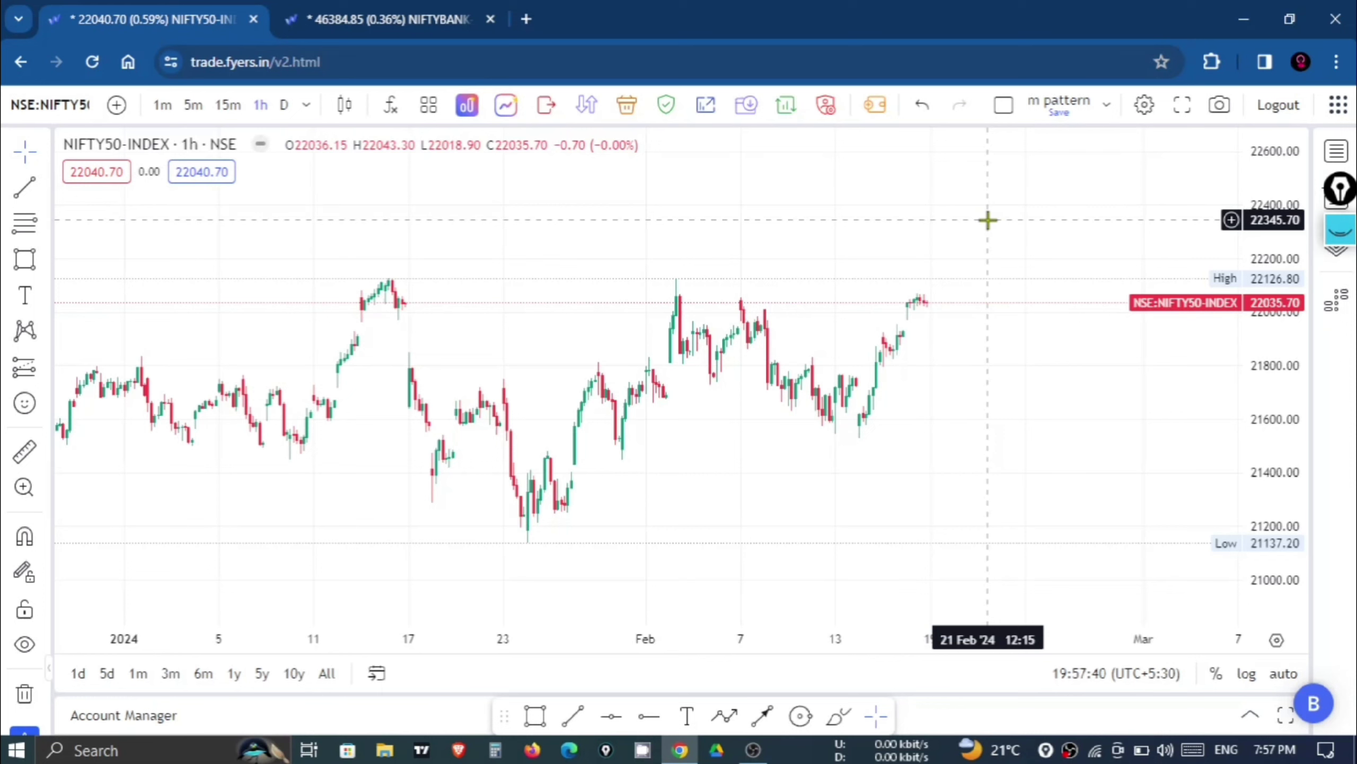
Switch NIFTY50 to daily (1D) candles and frame the September-to-February rally.
drag(967, 245, 1058, 266)
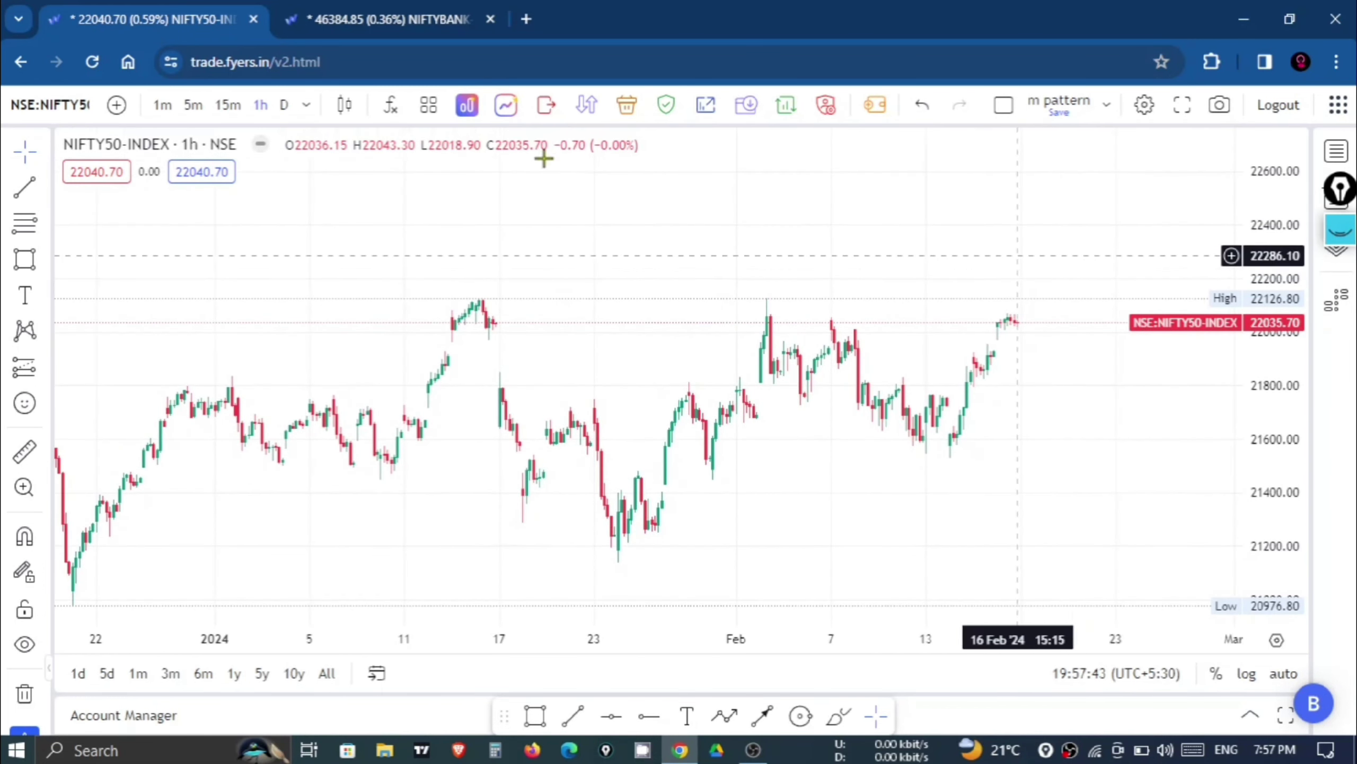
click(286, 107)
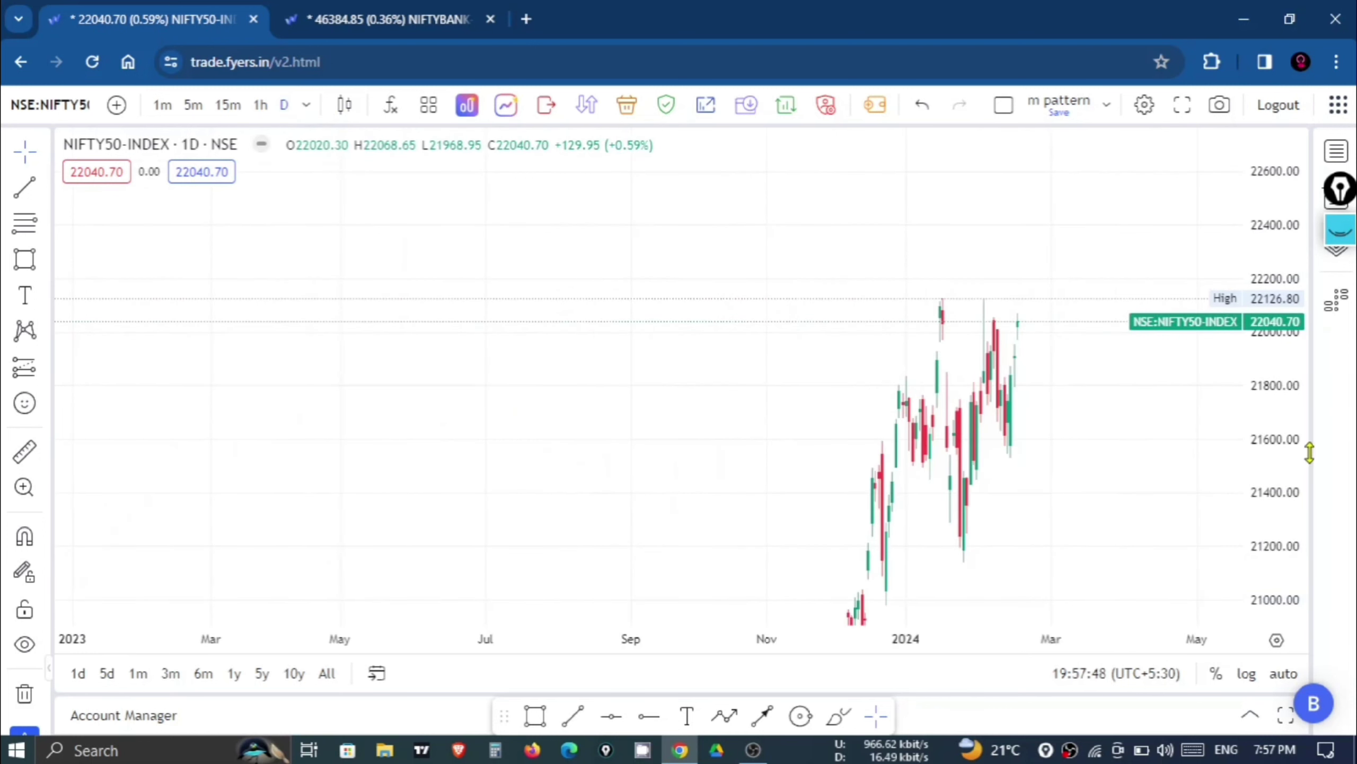
drag(1284, 437, 1276, 639)
scroll(1193, 562, up, 3)
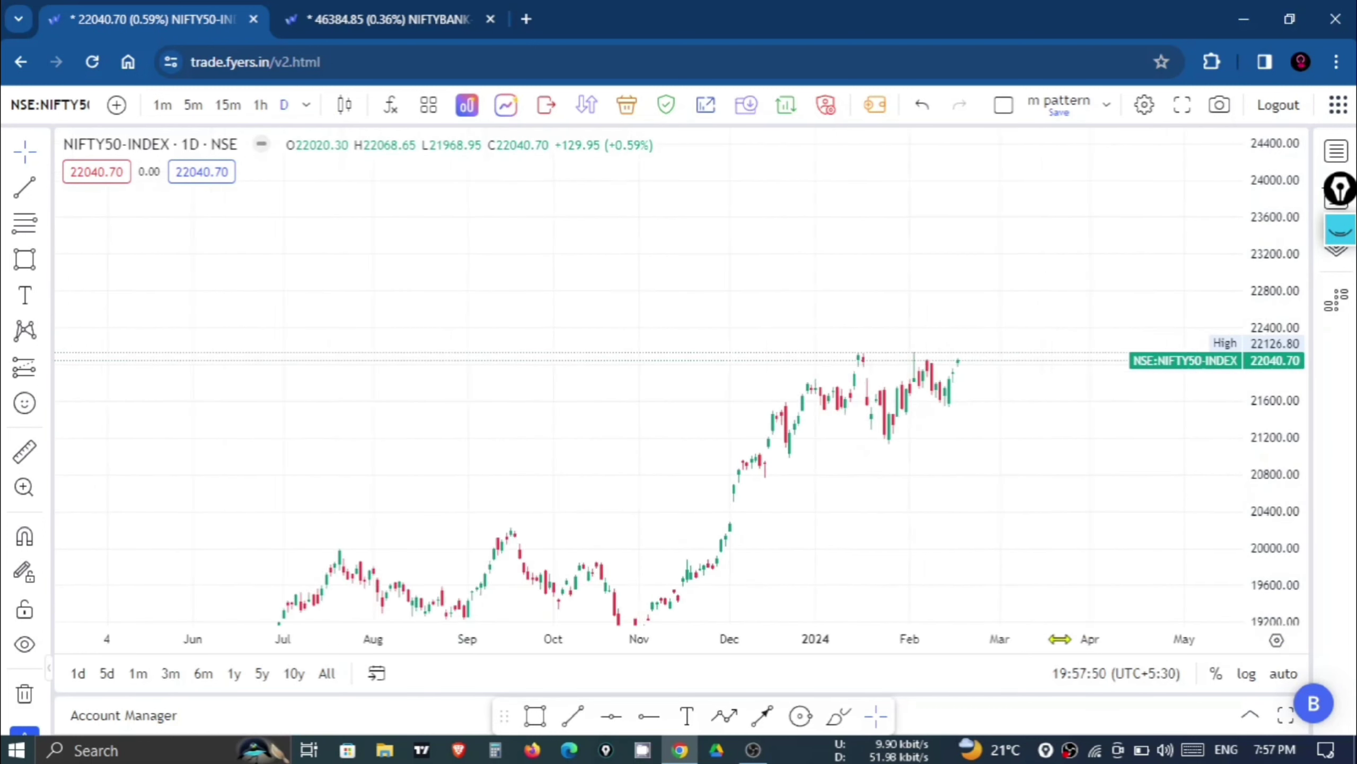
drag(1272, 539, 1245, 439)
drag(1102, 452, 1148, 374)
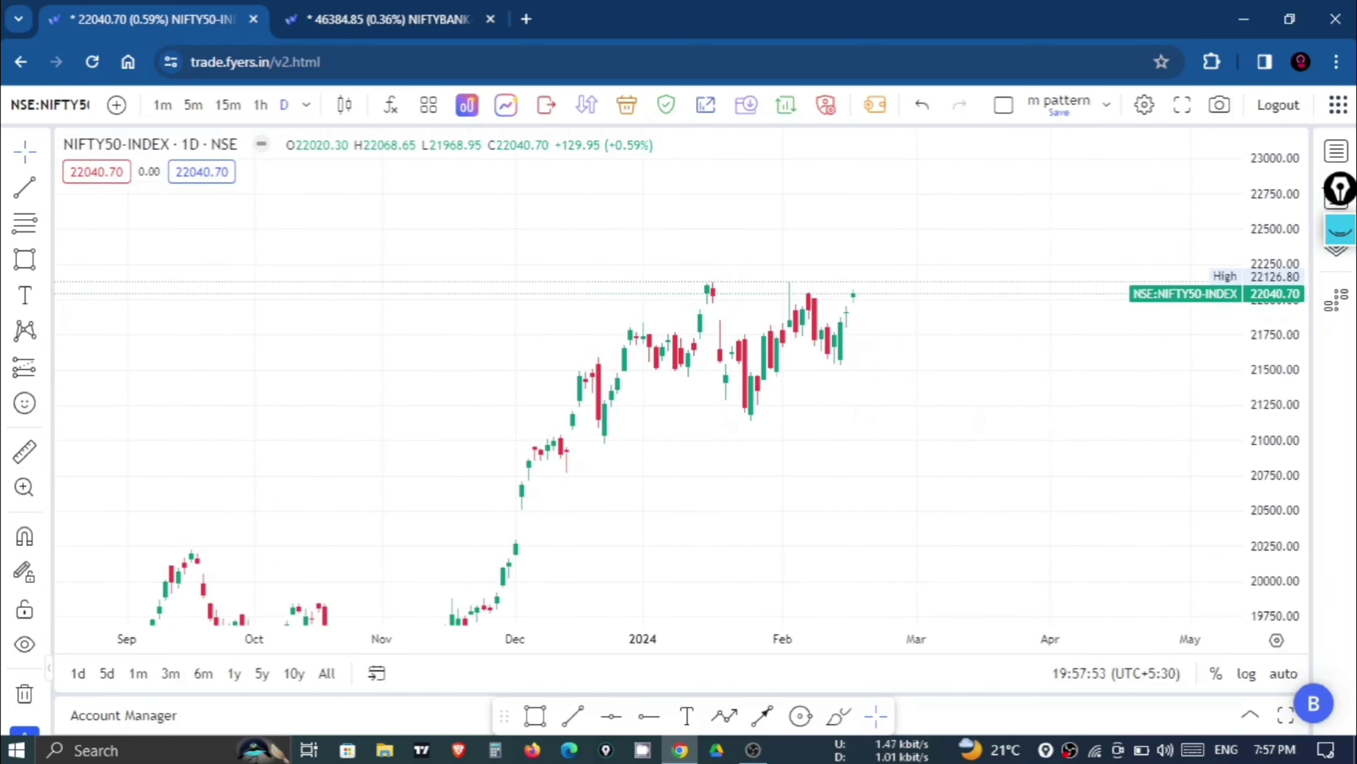
click(1341, 228)
Sketch a rising baseline with swings breaking upward, plus a check mark and short note.
click(1341, 319)
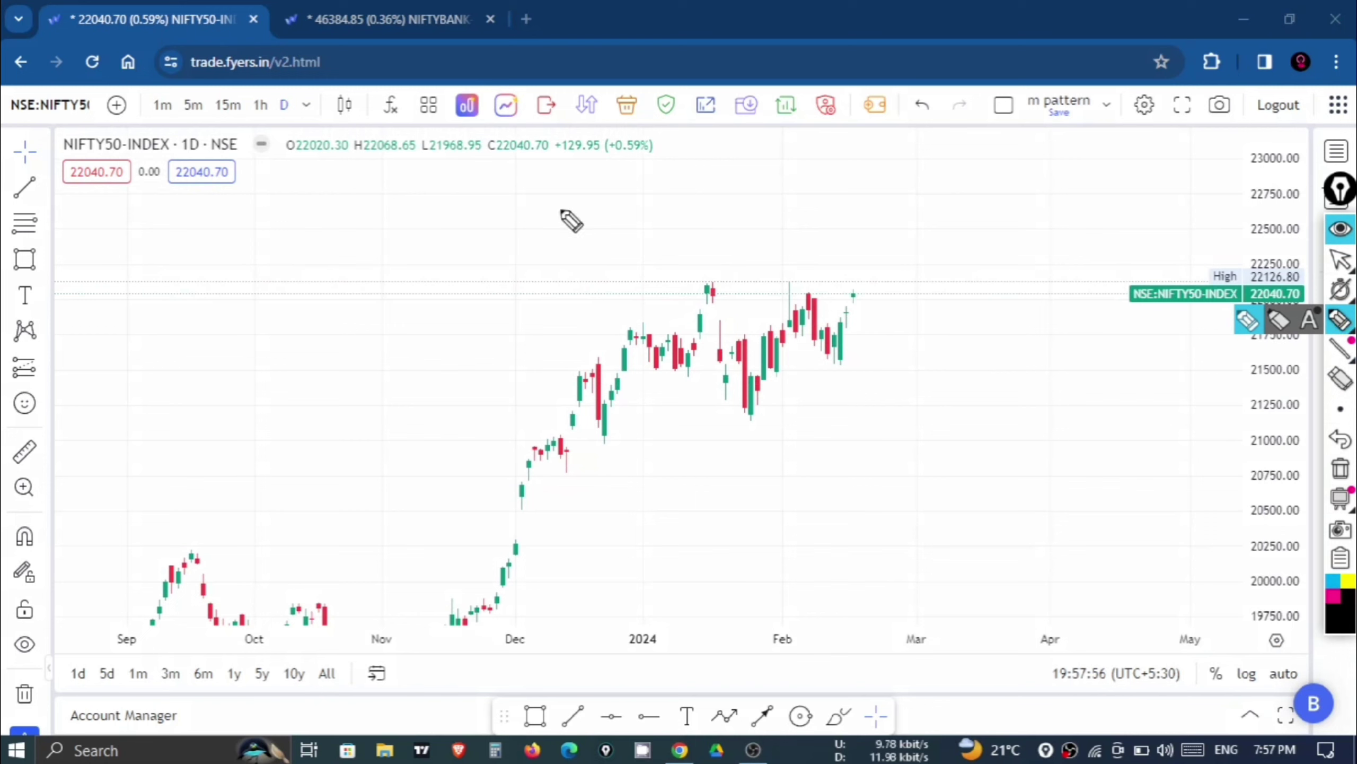
drag(347, 202, 396, 188)
click(263, 365)
drag(507, 342, 571, 334)
mouse_move(367, 363)
mouse_down()
mouse_move(403, 358)
mouse_move(457, 313)
mouse_move(498, 336)
mouse_up()
mouse_move(779, 144)
mouse_down()
mouse_move(797, 176)
mouse_move(881, 155)
mouse_move(957, 168)
mouse_up()
mouse_move(501, 327)
mouse_down()
mouse_move(551, 266)
mouse_move(566, 216)
mouse_up()
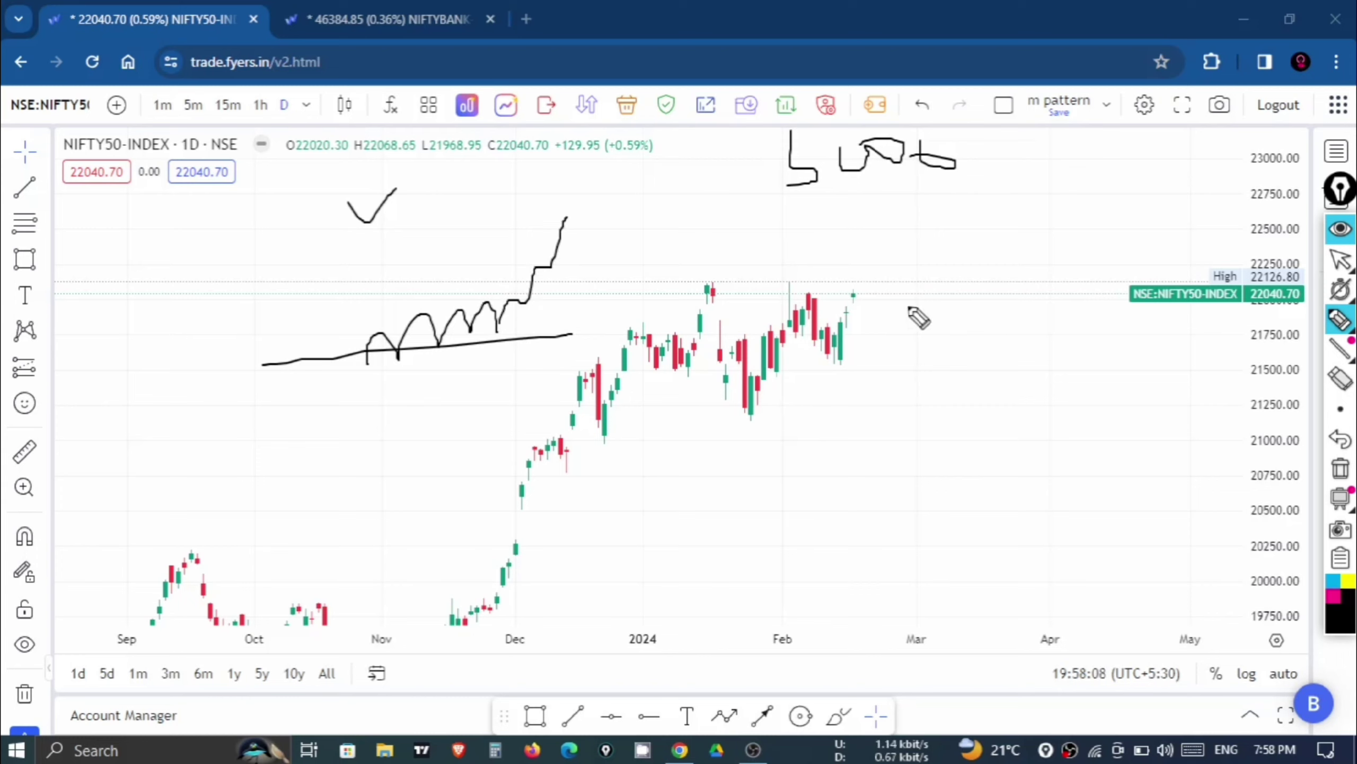
Sketch a sideways range under the recent highs with breakout and boxed M-pattern scenarios.
drag(835, 303, 950, 298)
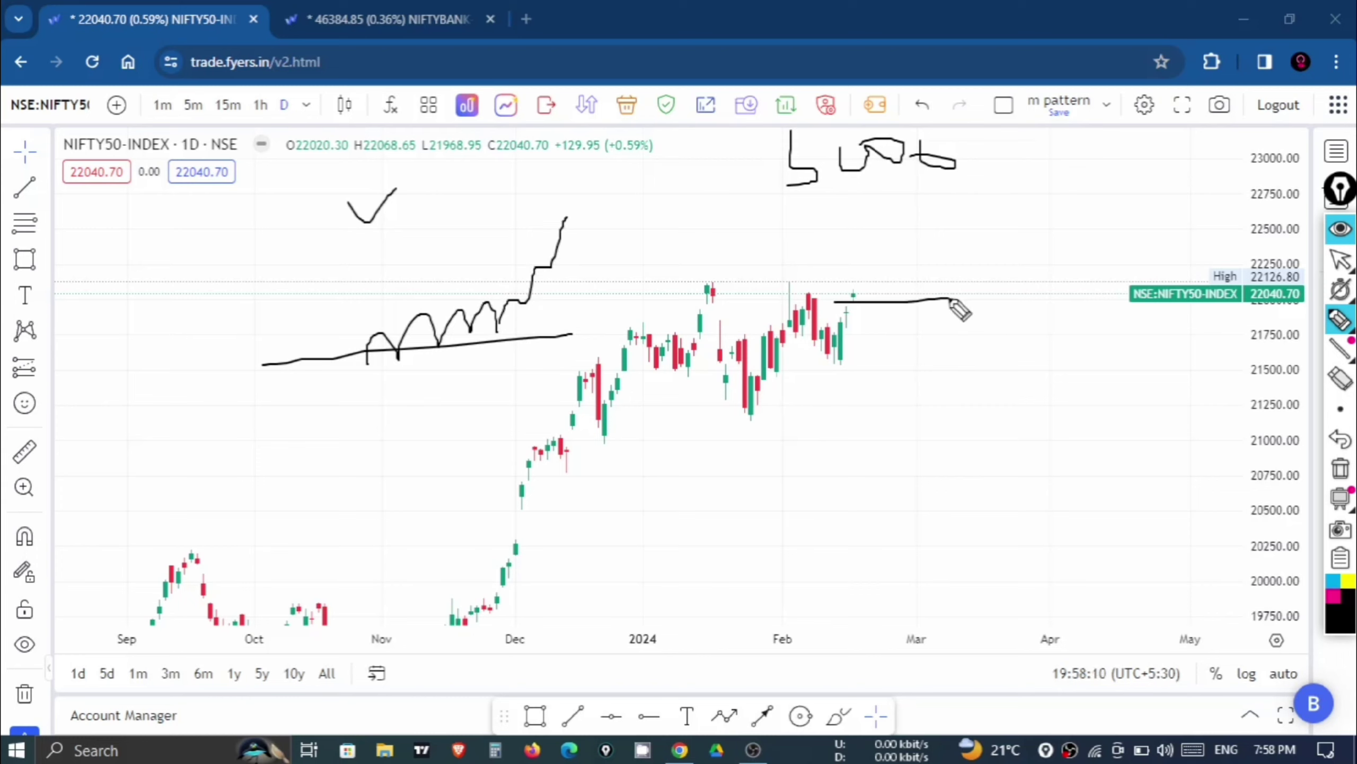
mouse_move(867, 314)
mouse_down()
mouse_move(922, 281)
mouse_move(978, 298)
mouse_move(1015, 283)
mouse_up()
mouse_move(1131, 265)
mouse_down()
mouse_move(1070, 288)
mouse_move(1123, 267)
mouse_up()
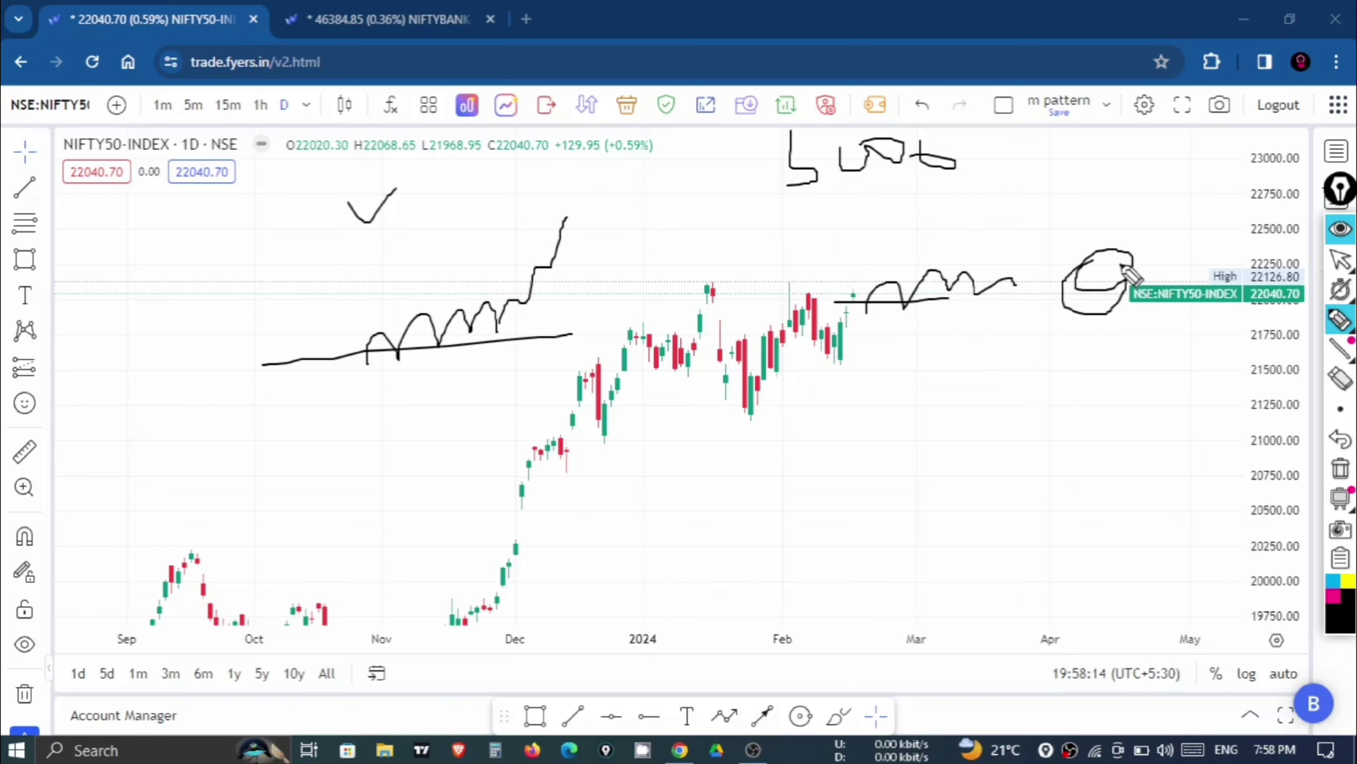
mouse_move(992, 289)
mouse_down()
mouse_move(925, 290)
mouse_move(1161, 276)
mouse_up()
mouse_move(1164, 215)
mouse_down()
mouse_move(1182, 177)
mouse_move(1210, 214)
mouse_up()
mouse_move(1204, 163)
mouse_down()
mouse_move(1199, 236)
mouse_move(1181, 144)
mouse_up()
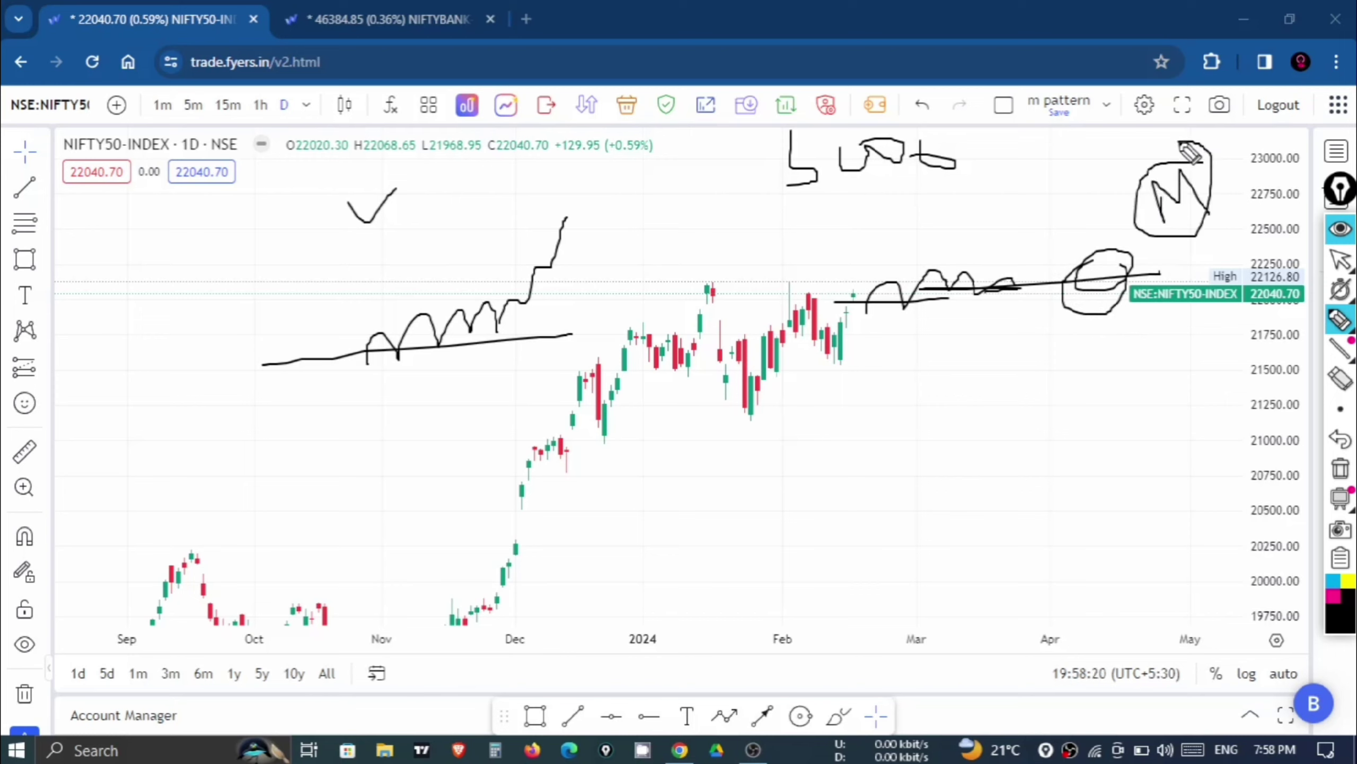
mouse_move(874, 297)
mouse_down()
mouse_move(954, 280)
mouse_move(1011, 204)
mouse_move(1011, 158)
mouse_move(1022, 187)
mouse_up()
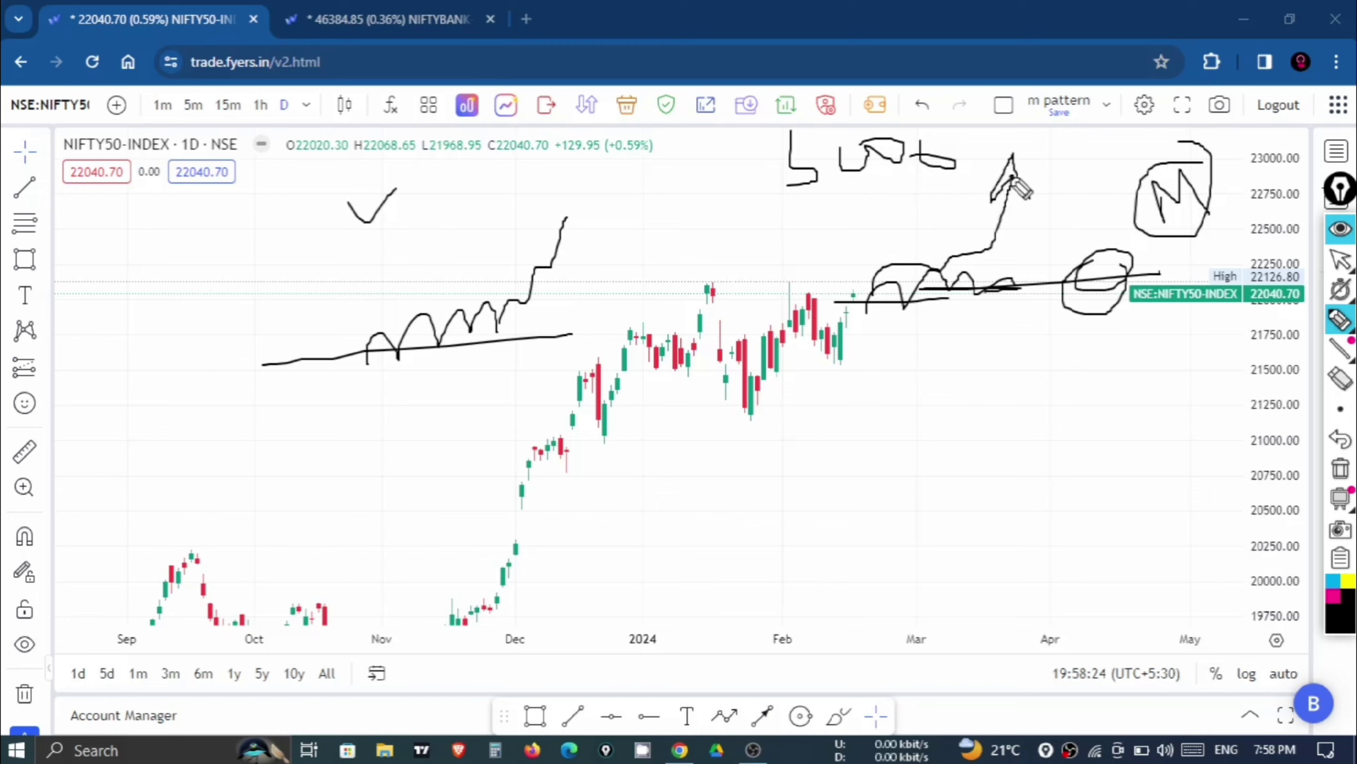
drag(813, 293, 969, 301)
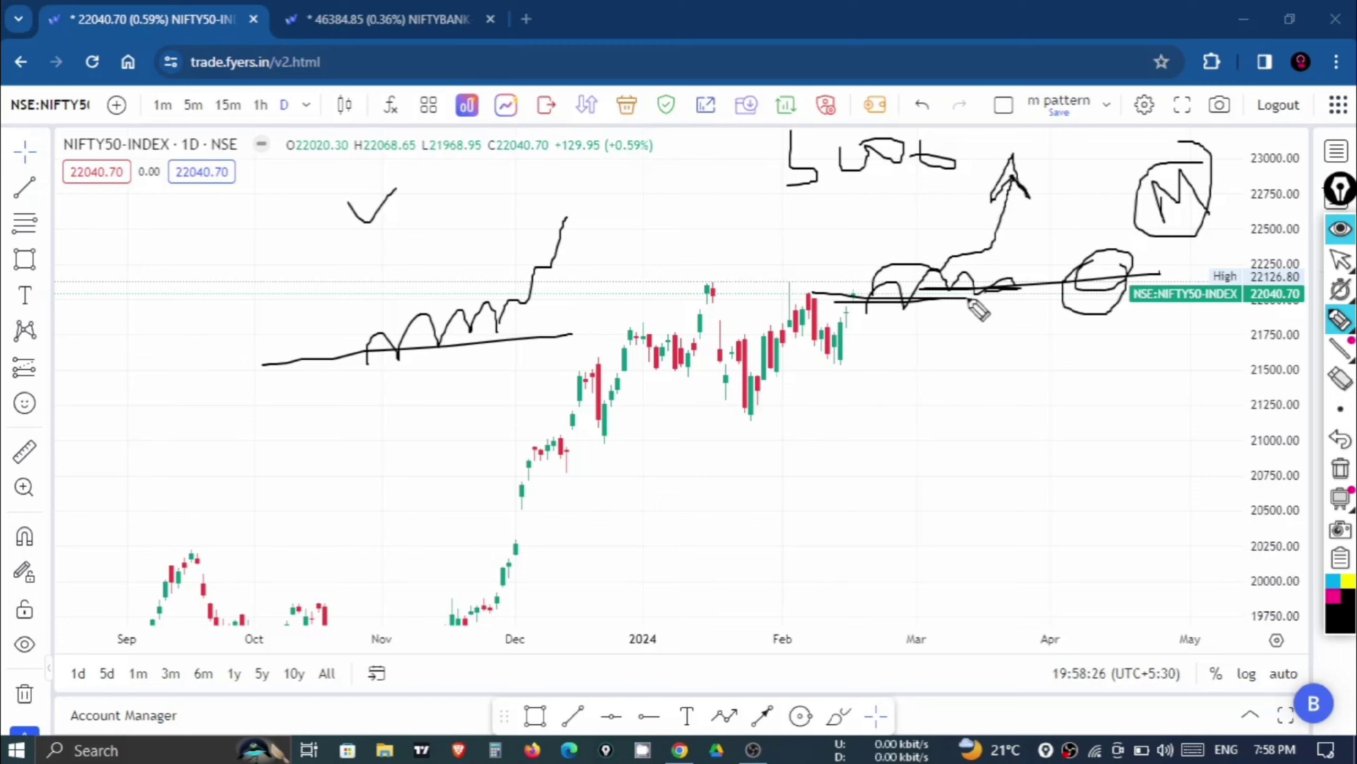
Clear old sketches, then draw resistance at the 22126 high and labelled support near 21500.
click(1345, 463)
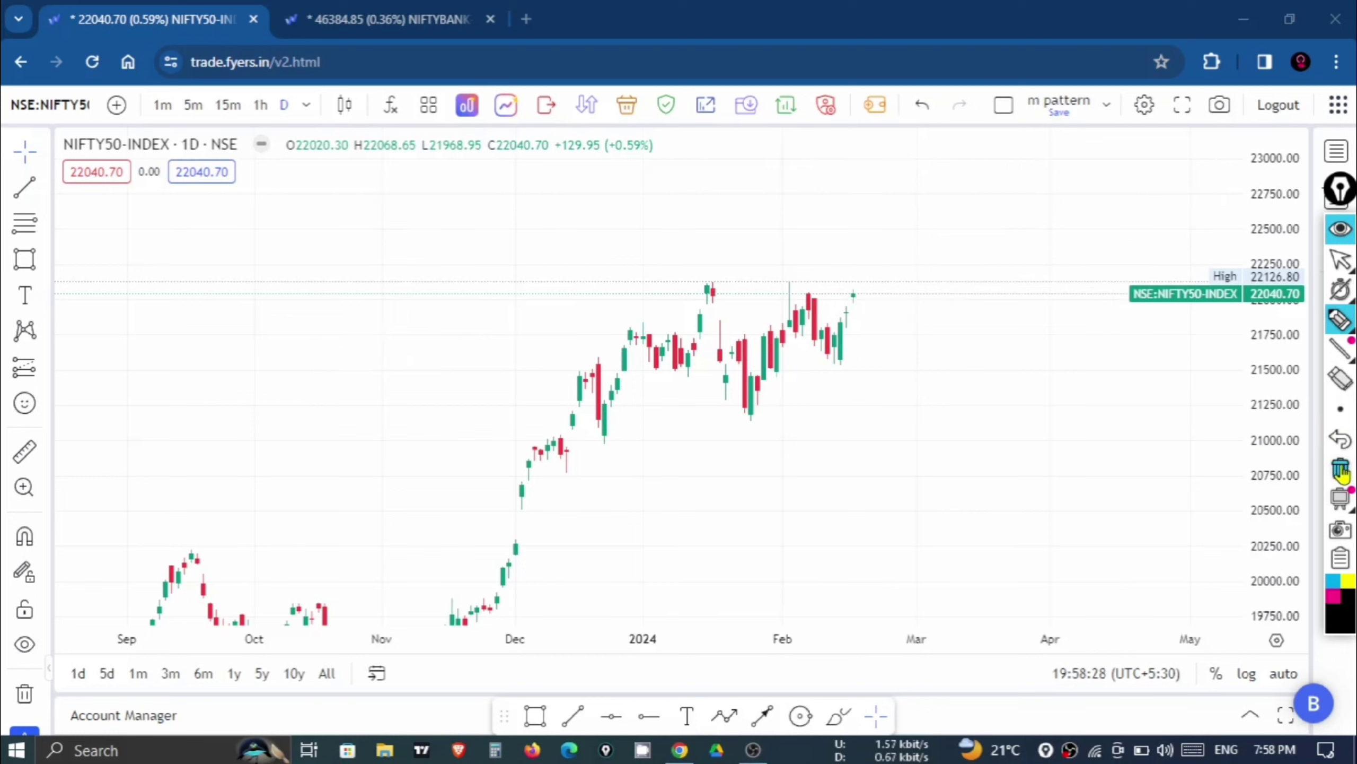
click(1338, 245)
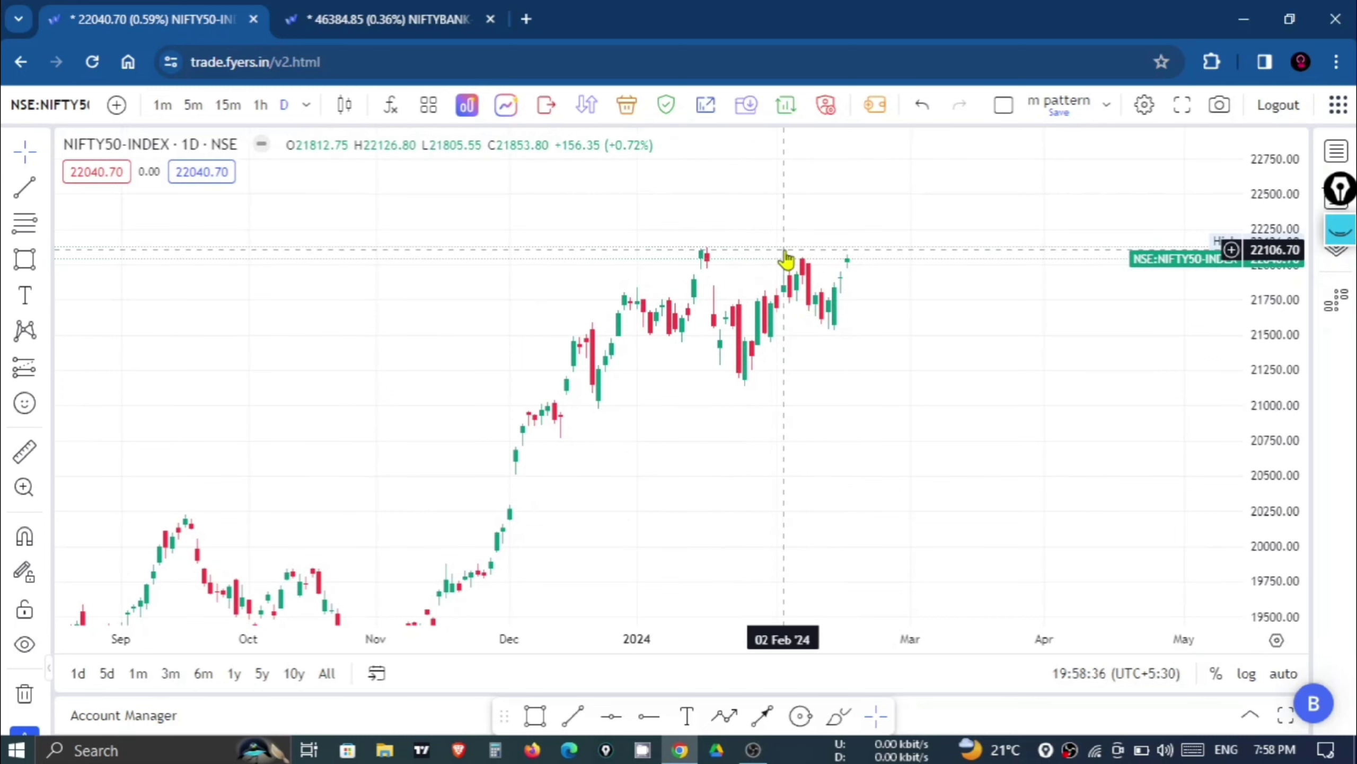
click(1331, 227)
drag(676, 288, 980, 292)
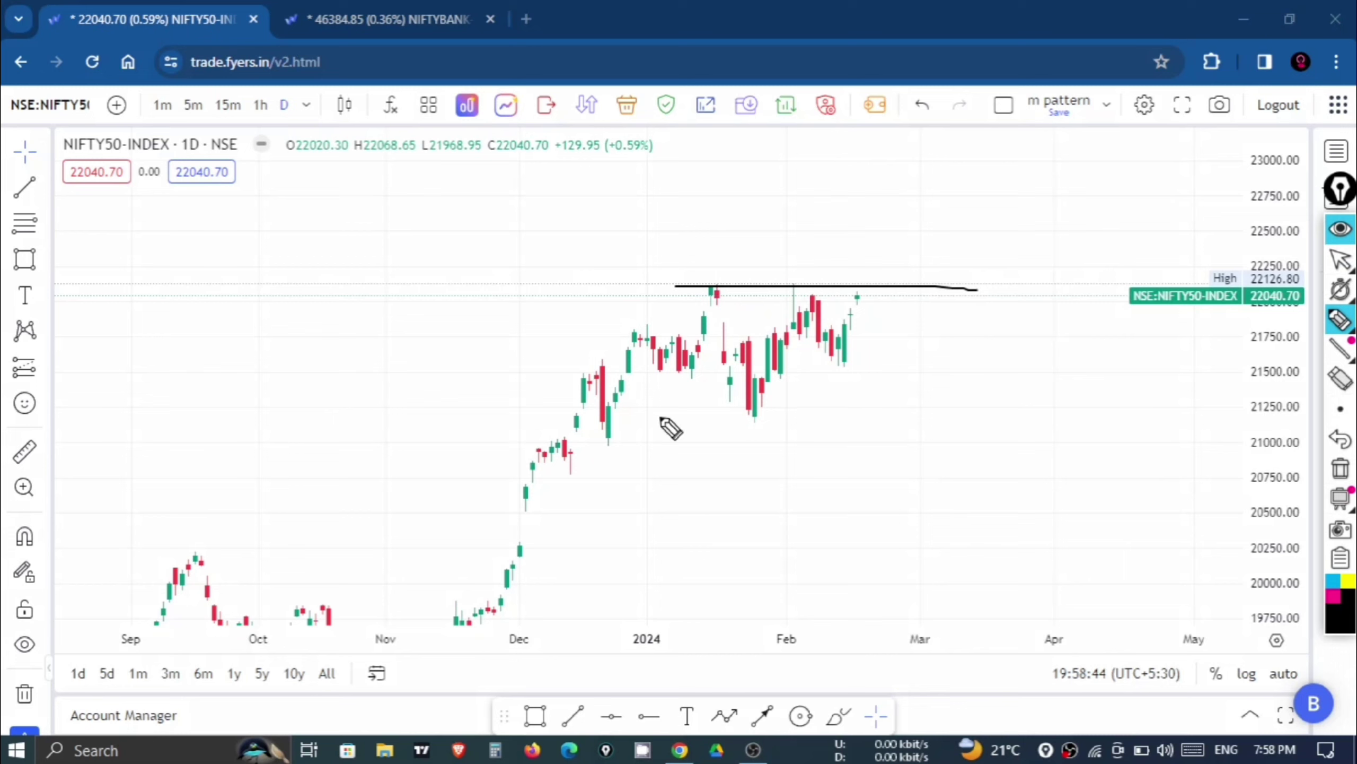
mouse_move(604, 390)
mouse_down()
mouse_move(907, 381)
mouse_move(965, 398)
mouse_move(1005, 384)
mouse_move(975, 404)
mouse_move(1009, 378)
mouse_move(999, 389)
mouse_up()
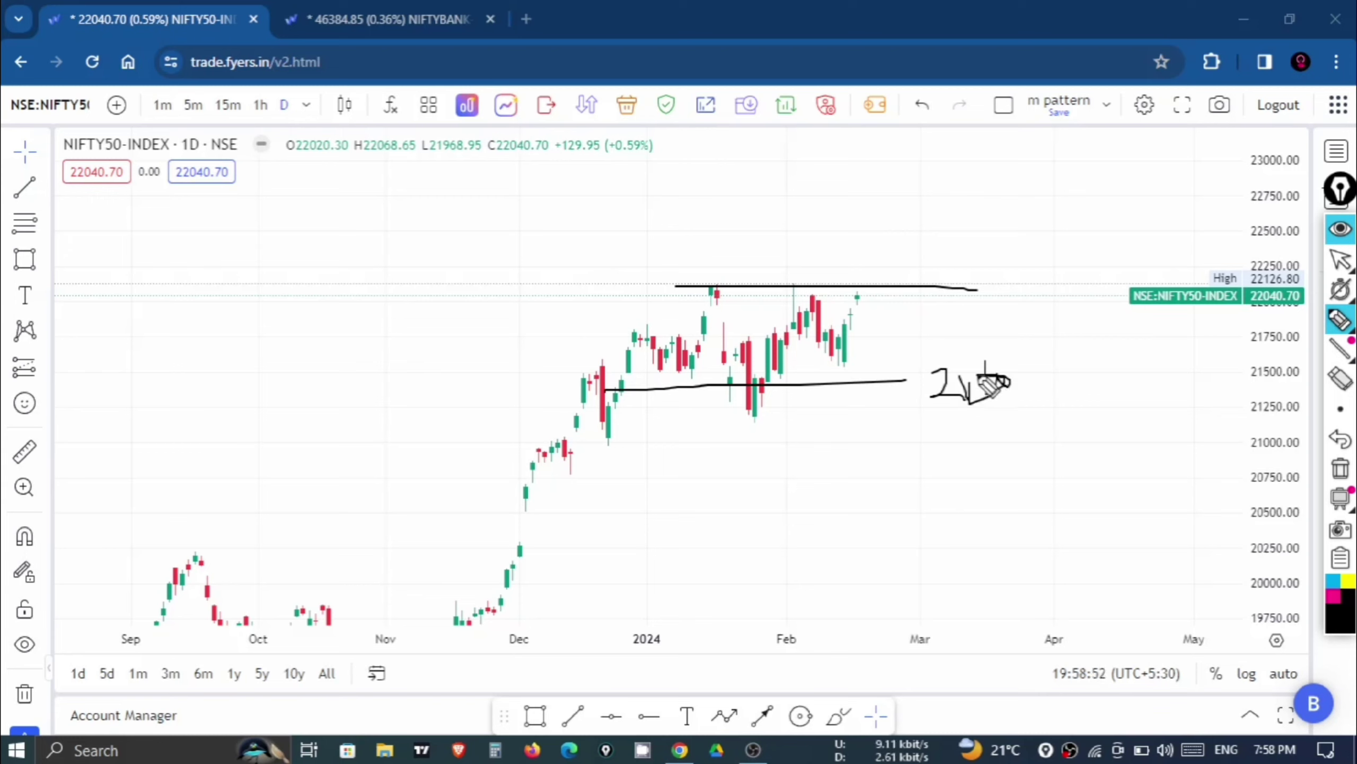
drag(855, 354, 851, 375)
Sketch sideways swings inside the range and several upward breakout paths, then erase everything.
mouse_move(884, 323)
mouse_down()
mouse_move(962, 316)
mouse_move(1018, 342)
mouse_move(1056, 321)
mouse_up()
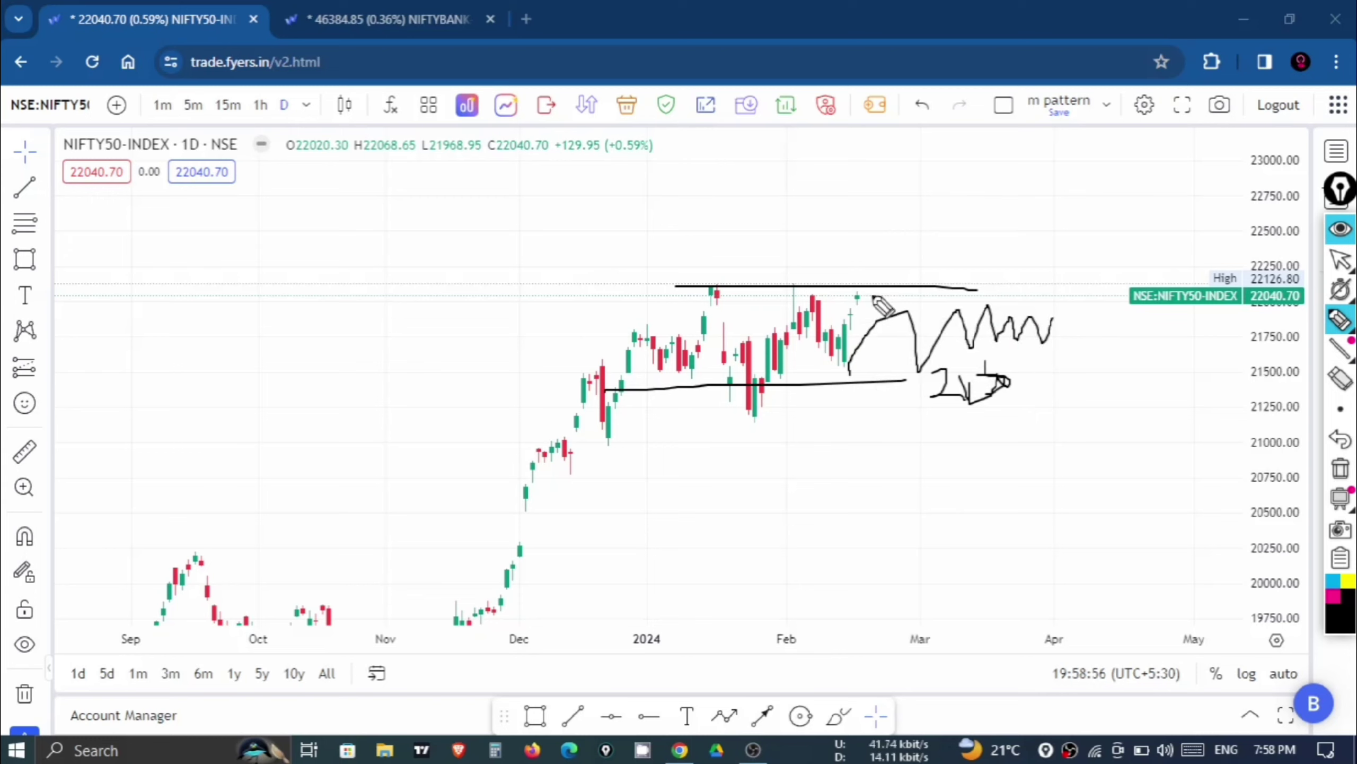
mouse_move(872, 298)
mouse_down()
mouse_move(898, 281)
mouse_move(903, 193)
mouse_up()
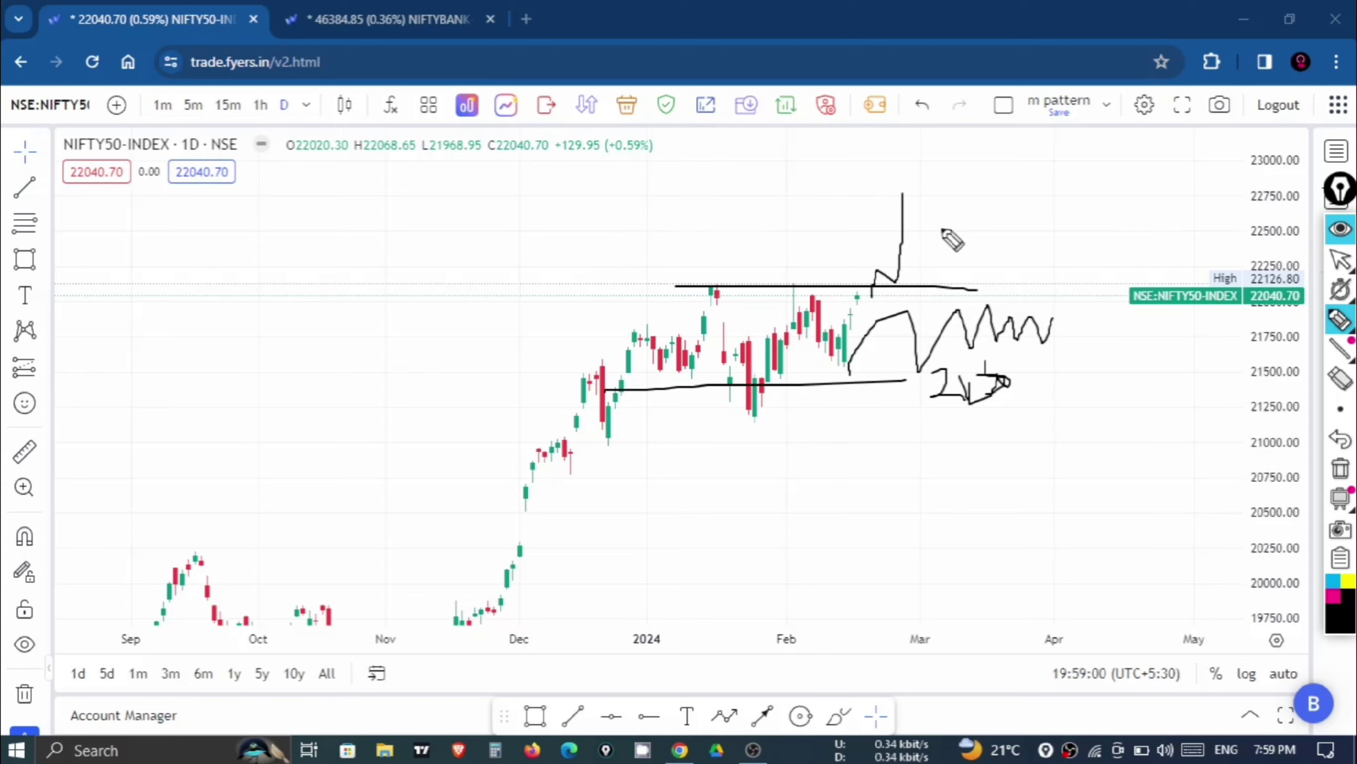
drag(899, 280, 955, 154)
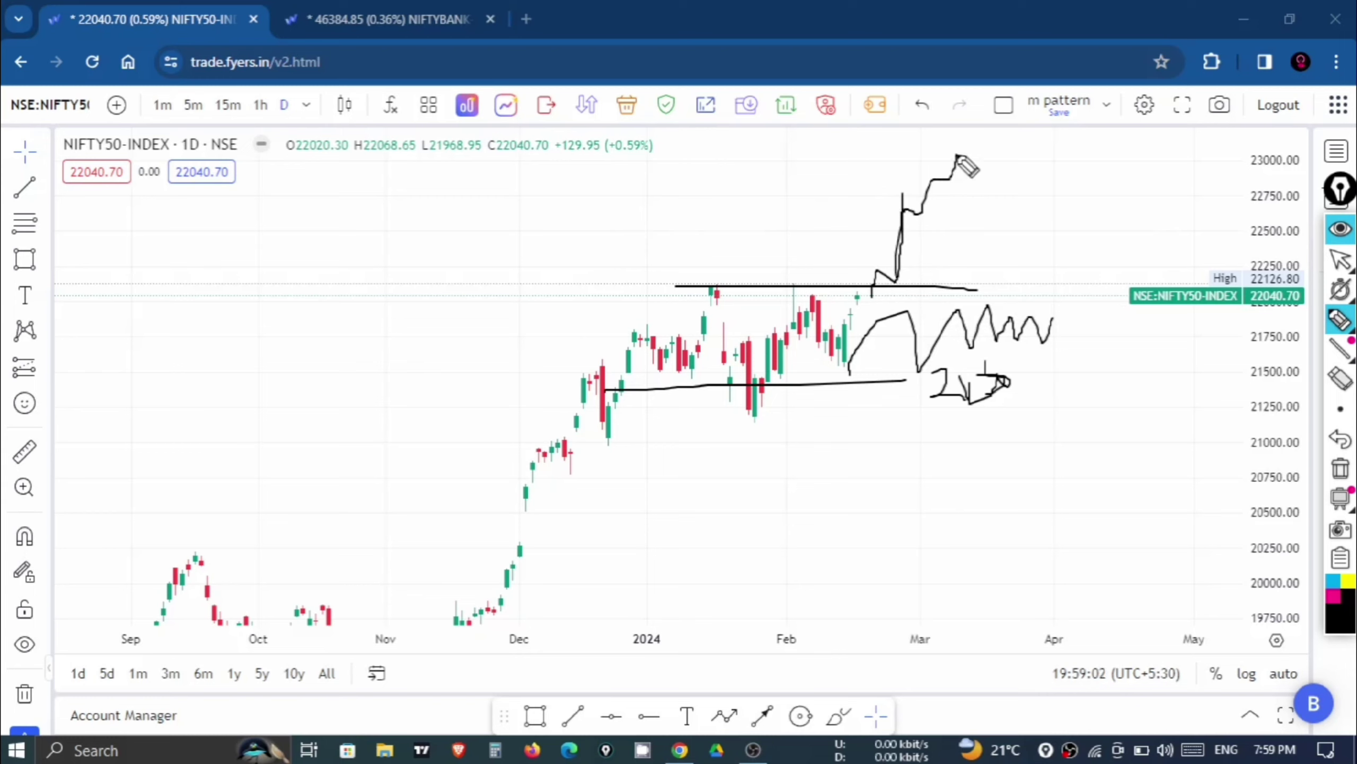
drag(884, 239, 956, 148)
drag(919, 255, 1007, 152)
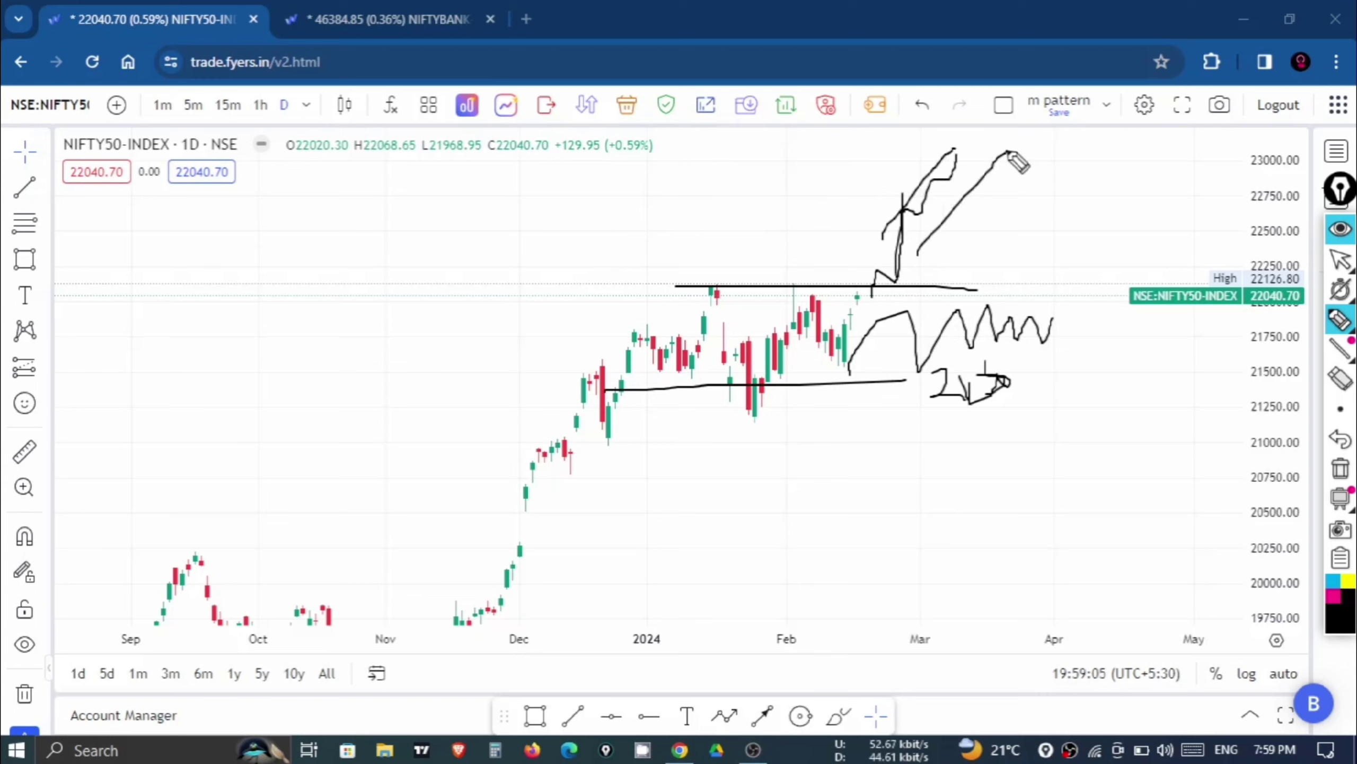
click(1340, 473)
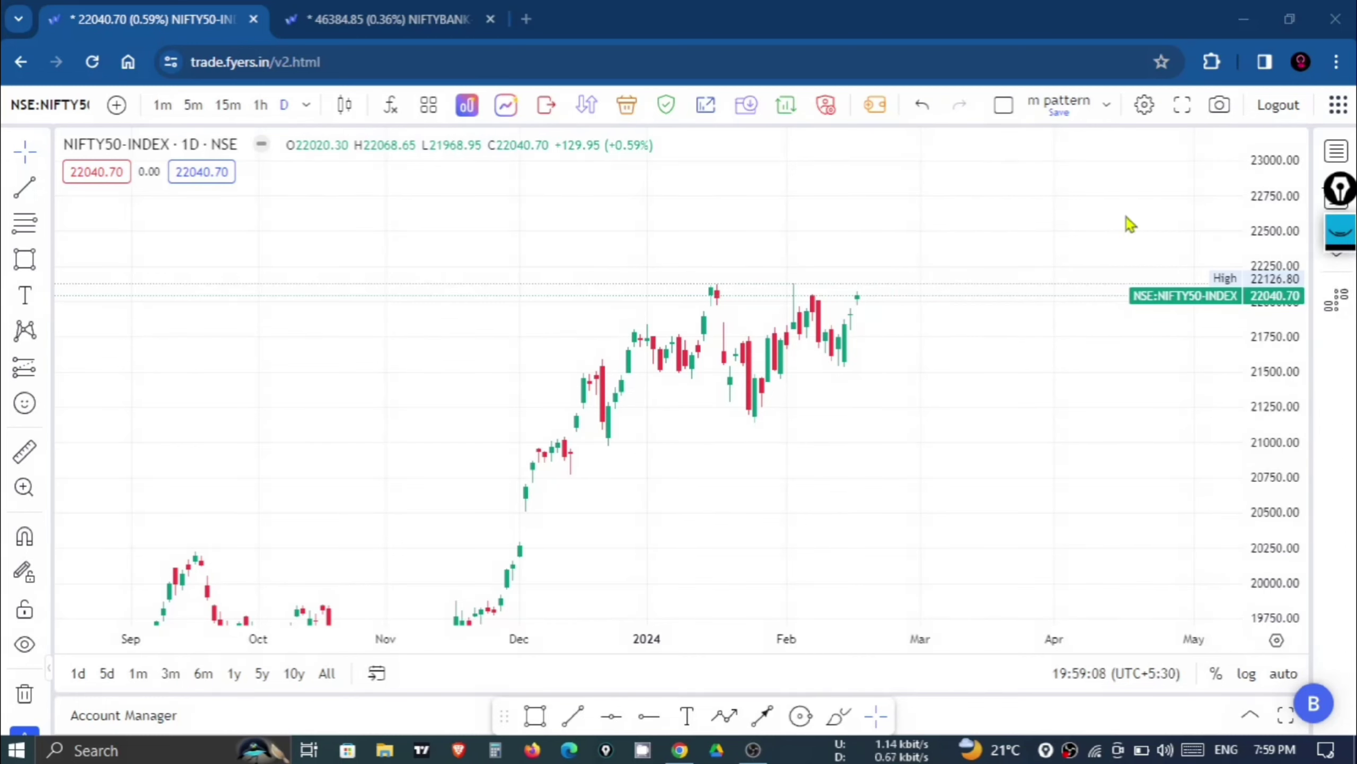
Switch NIFTY50 to 15-minute candles and frame the days from February onward.
click(228, 105)
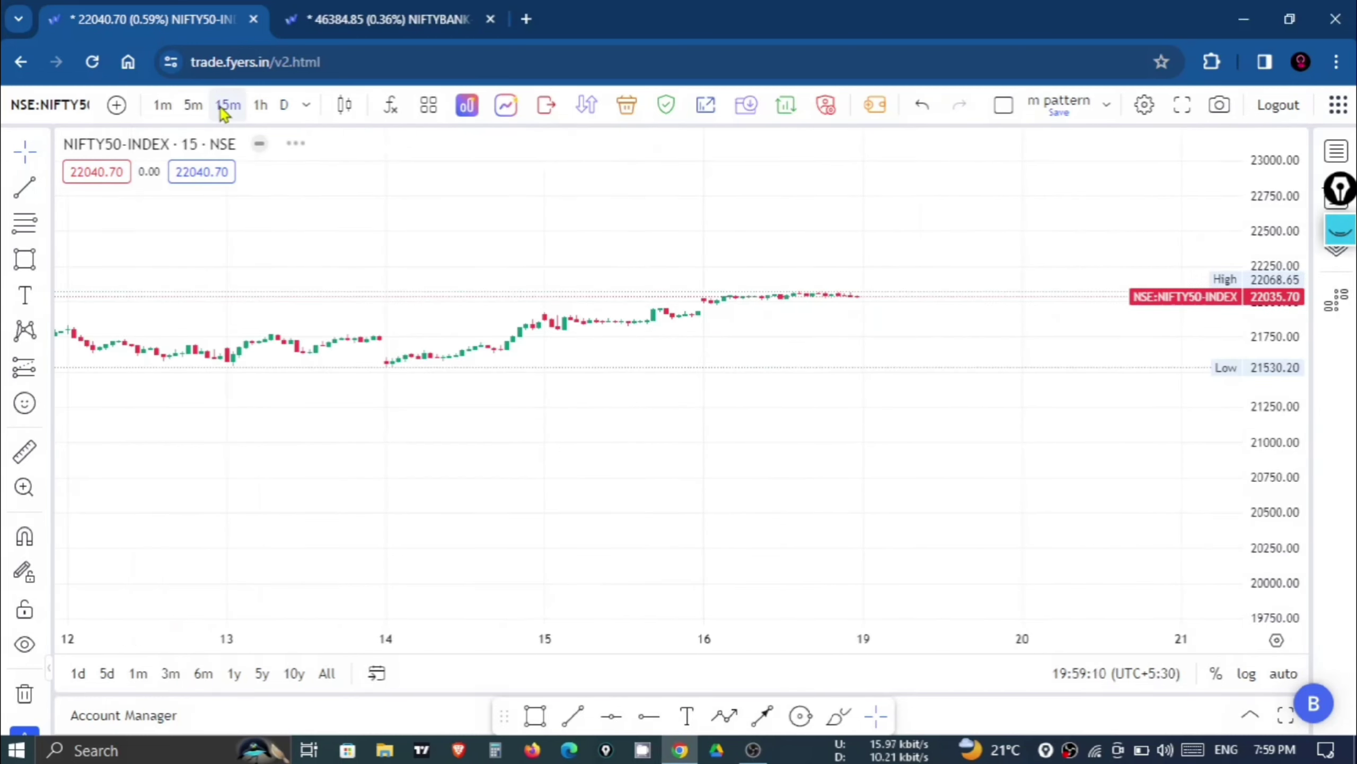
click(735, 590)
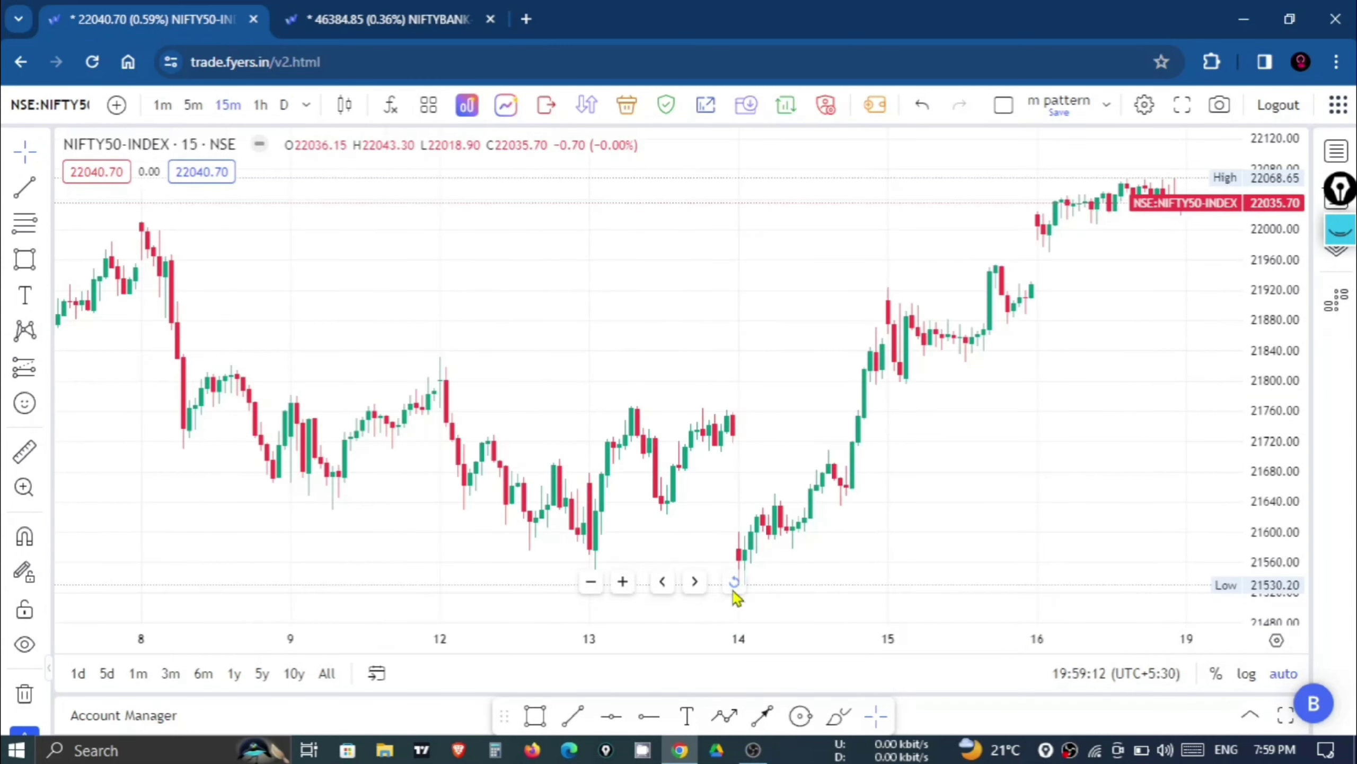
drag(624, 646, 1016, 644)
drag(1274, 431, 1274, 465)
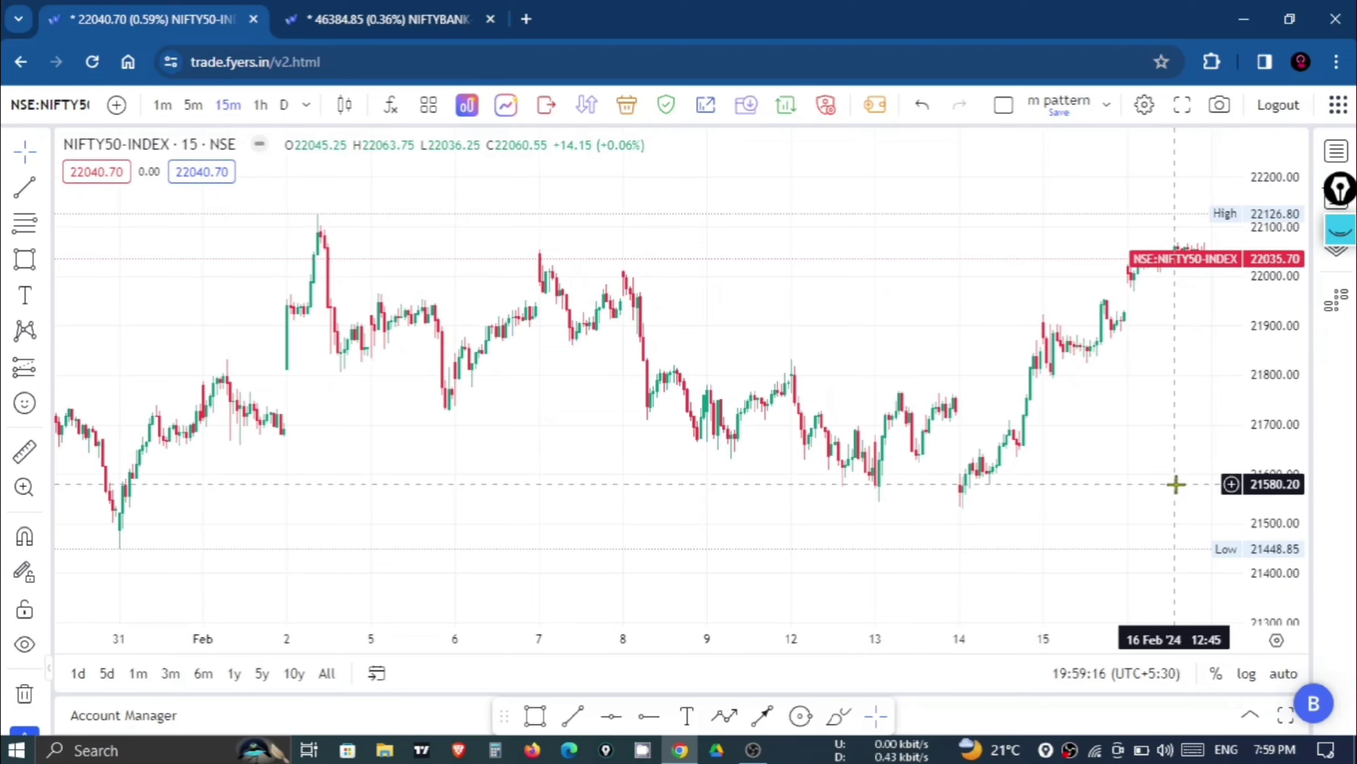
drag(1175, 485, 1096, 515)
Draw a thin rectangle zone at about 22114–22124 on the 2 Feb high, then reframe.
click(25, 259)
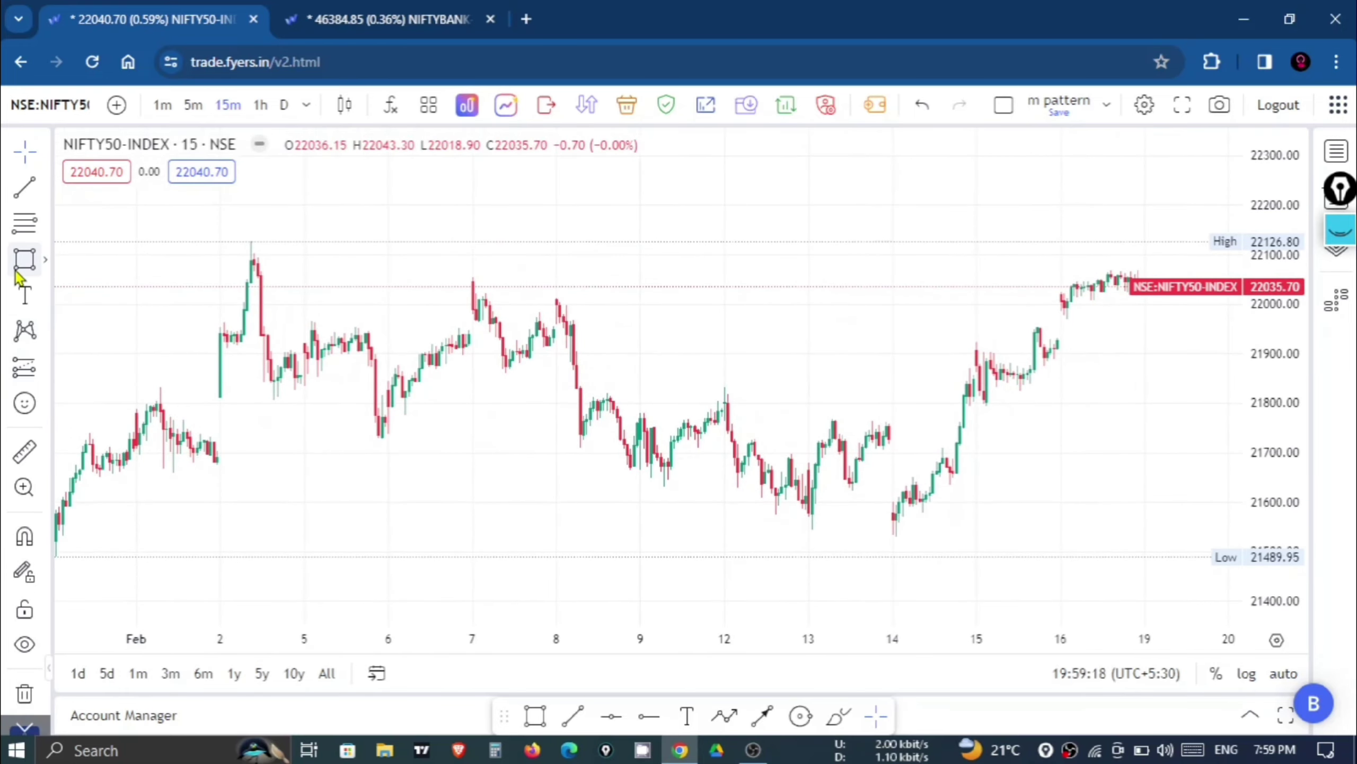
drag(241, 243, 325, 247)
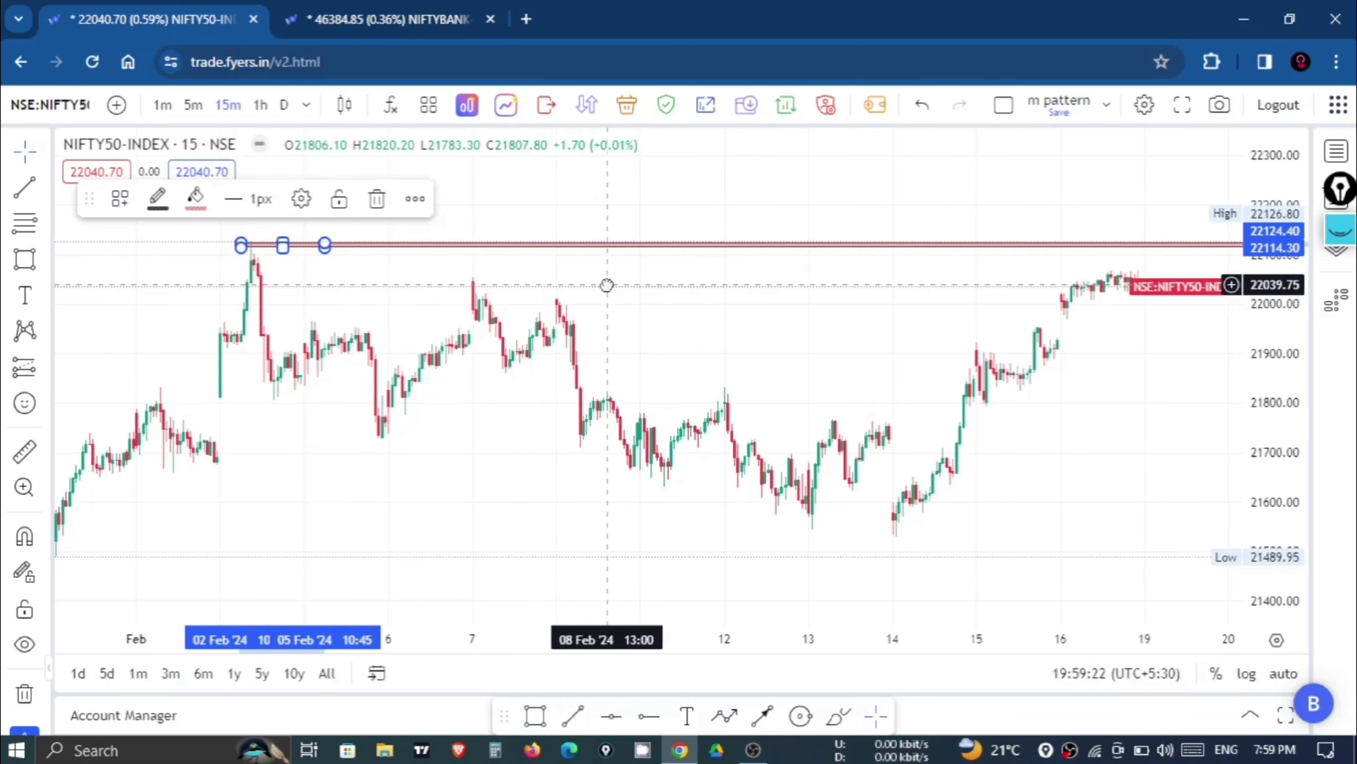
drag(606, 289, 585, 289)
drag(425, 639, 555, 631)
drag(912, 484, 766, 473)
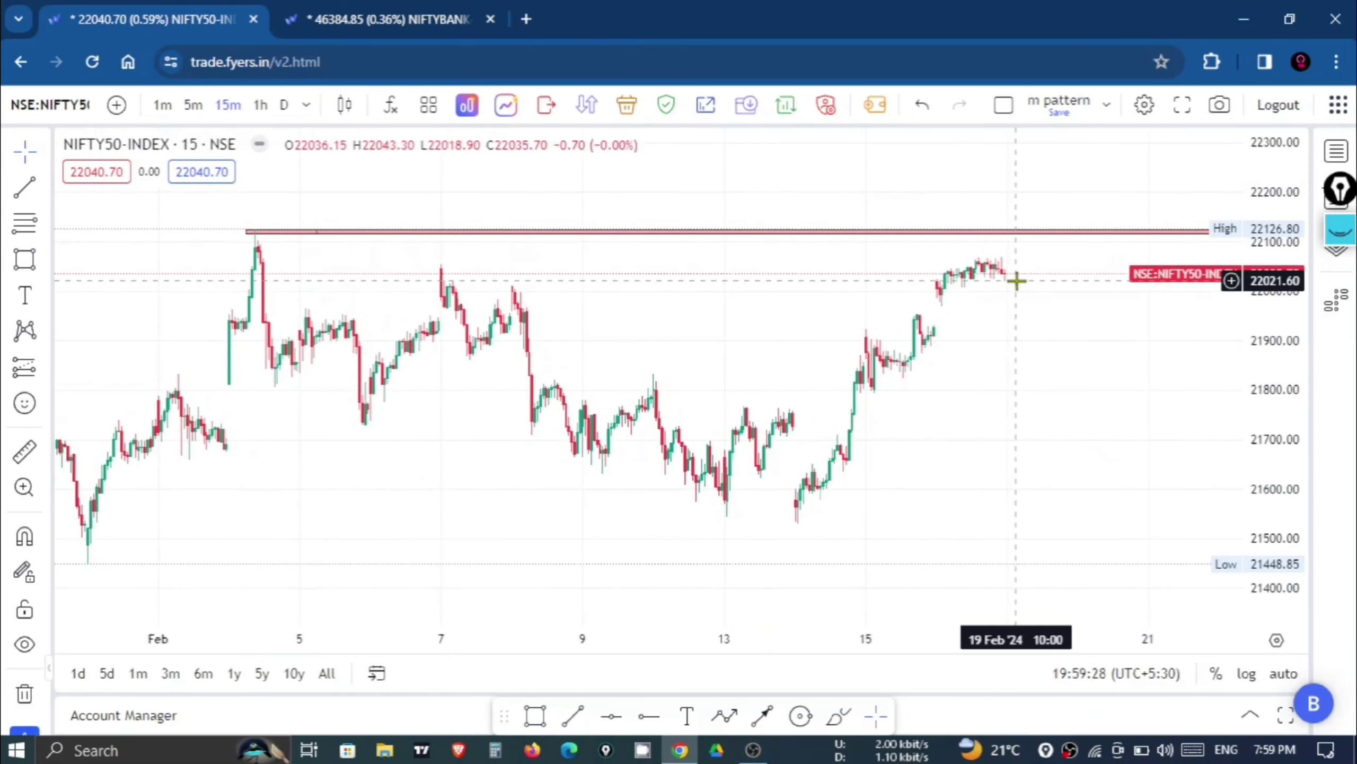
Trace the fall after the first peak, the mid-February rally and a rejection under the High line.
click(1347, 231)
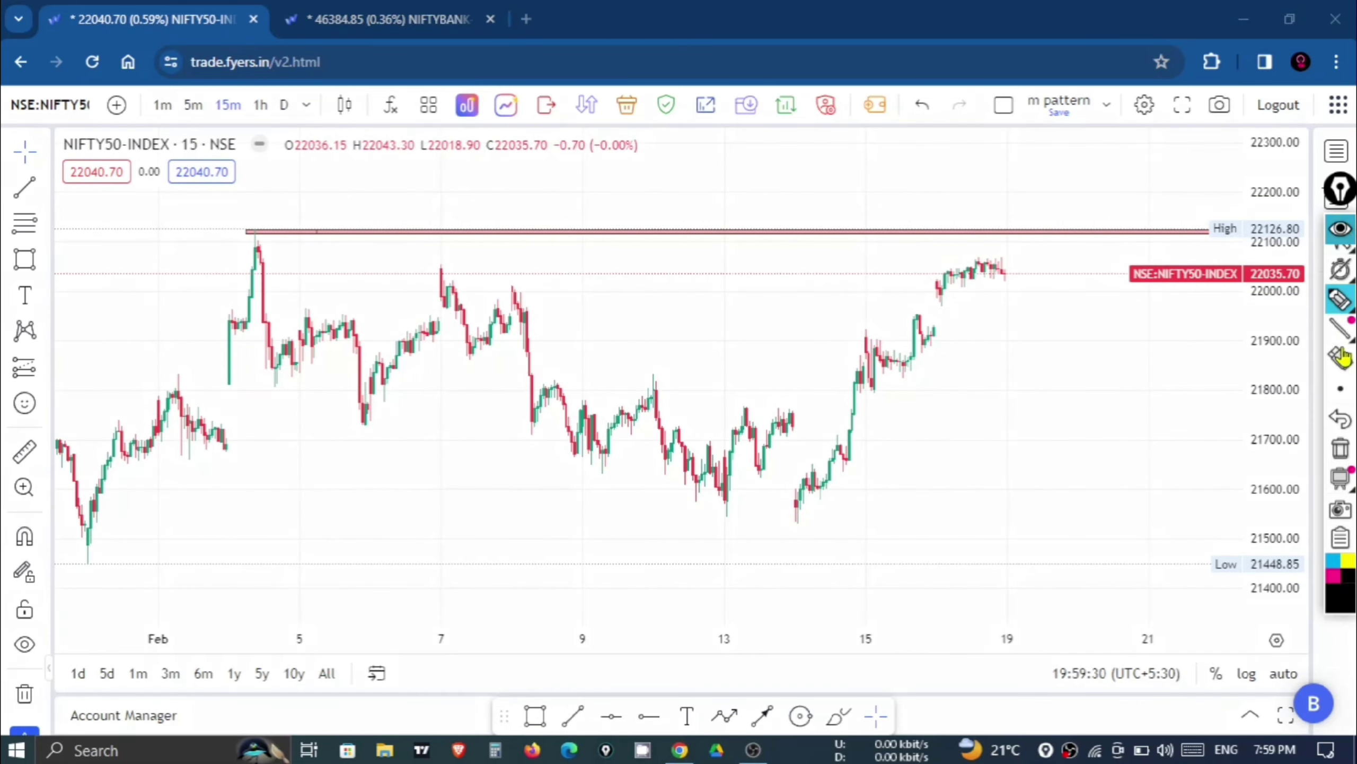
click(1341, 320)
mouse_move(1133, 219)
mouse_down()
mouse_move(1147, 232)
mouse_move(1159, 199)
mouse_up()
mouse_move(267, 212)
mouse_down()
mouse_move(272, 200)
mouse_move(264, 212)
mouse_move(295, 213)
mouse_move(270, 227)
mouse_move(257, 263)
mouse_up()
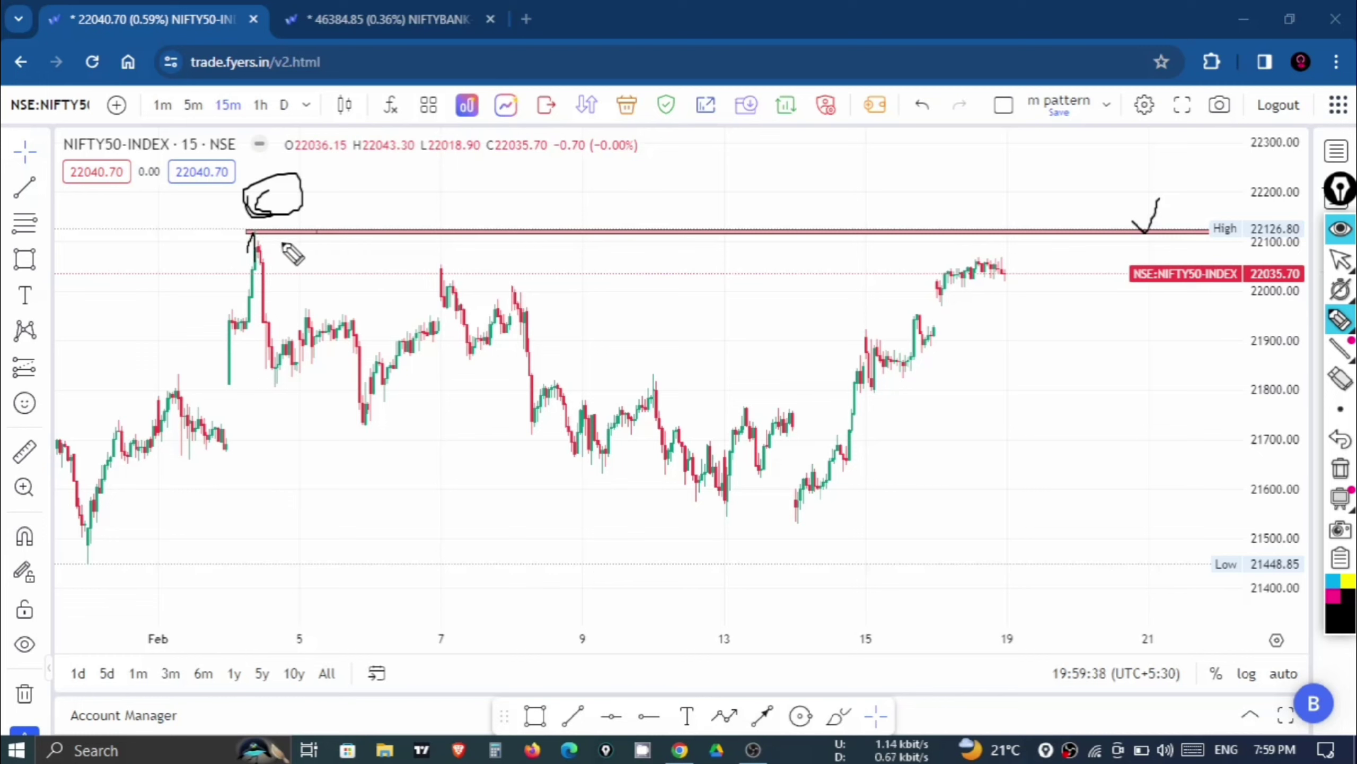
mouse_move(259, 215)
mouse_down()
mouse_move(321, 348)
mouse_move(396, 417)
mouse_move(439, 273)
mouse_move(573, 460)
mouse_up()
mouse_move(668, 461)
mouse_down()
mouse_move(885, 358)
mouse_move(941, 282)
mouse_move(1008, 270)
mouse_move(1050, 295)
mouse_up()
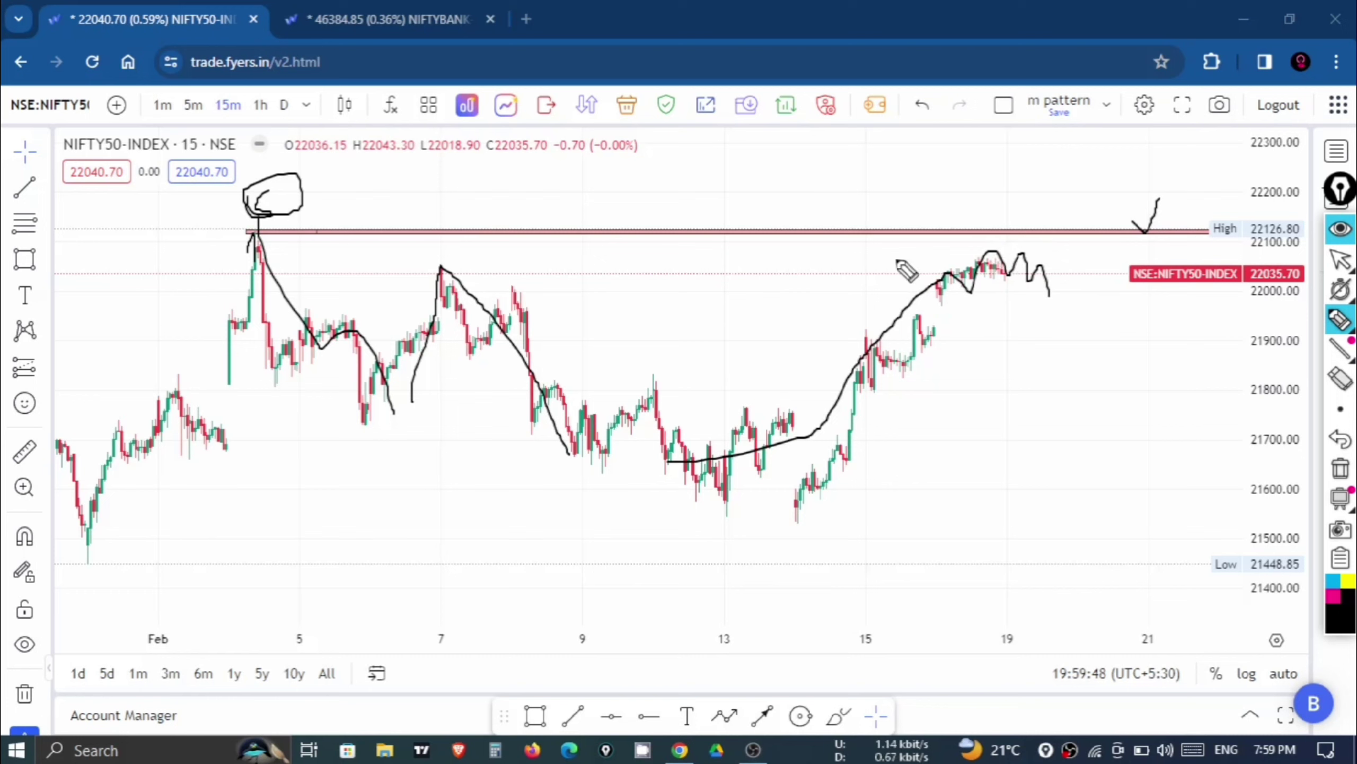
drag(944, 276, 897, 275)
drag(897, 259, 943, 272)
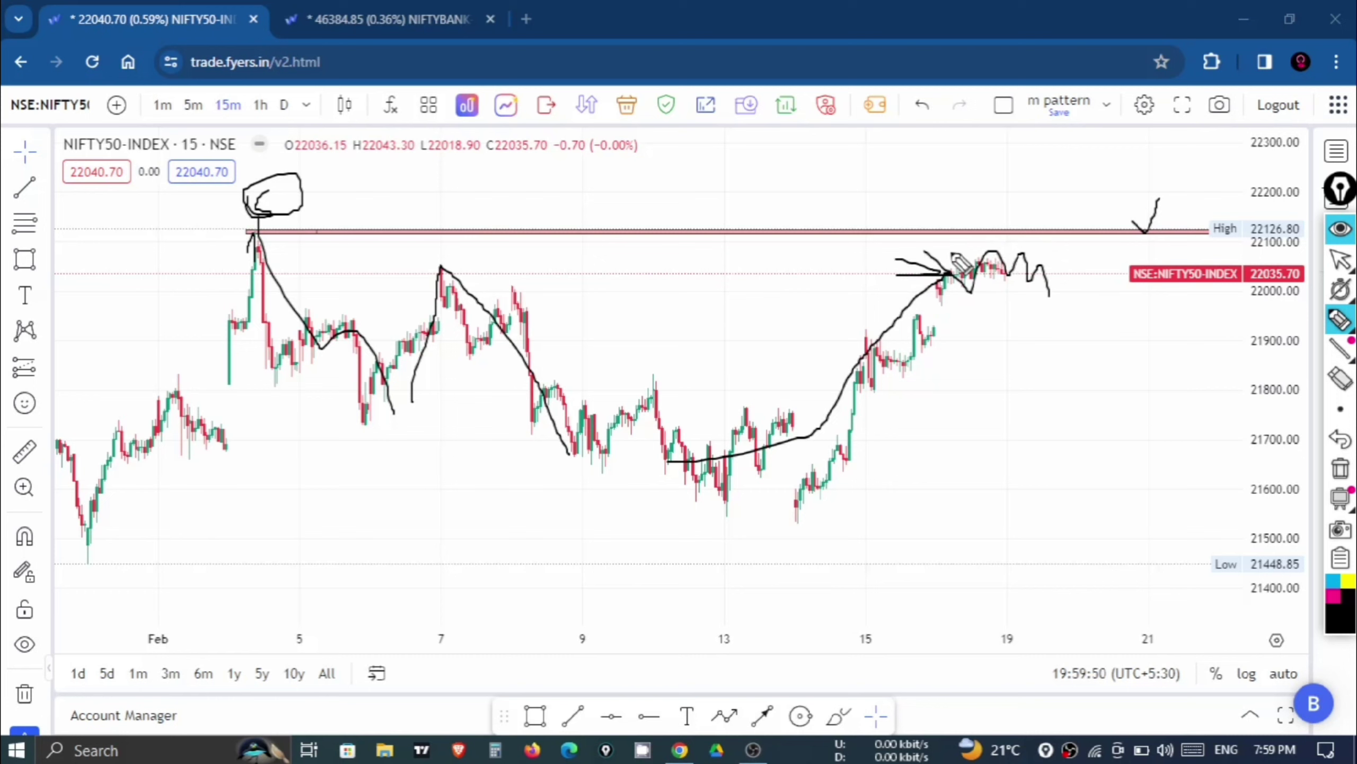
mouse_move(1075, 206)
mouse_down()
mouse_move(1039, 197)
mouse_move(1024, 211)
mouse_up()
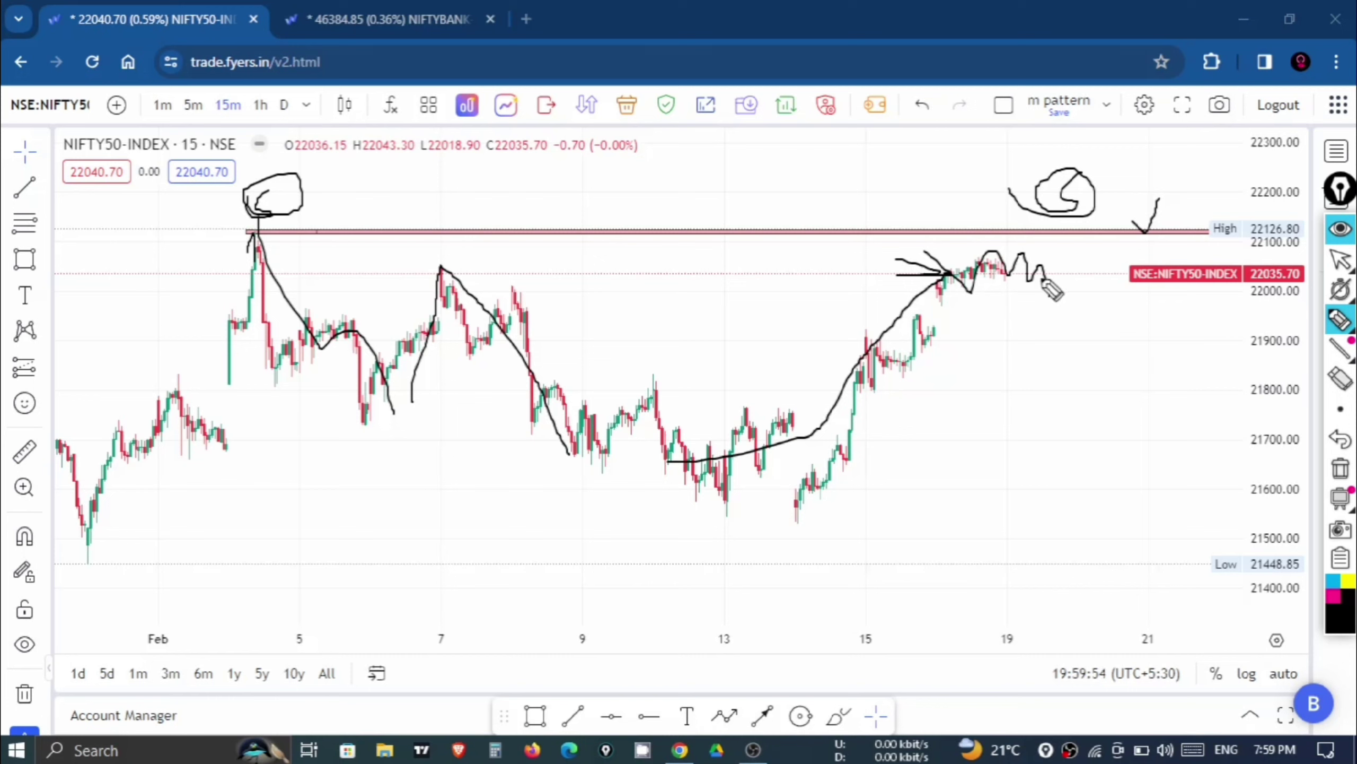
drag(1053, 305, 1102, 394)
Clear earlier strokes, circle the two peaks at the High line, and sketch a step-up through it.
click(1340, 468)
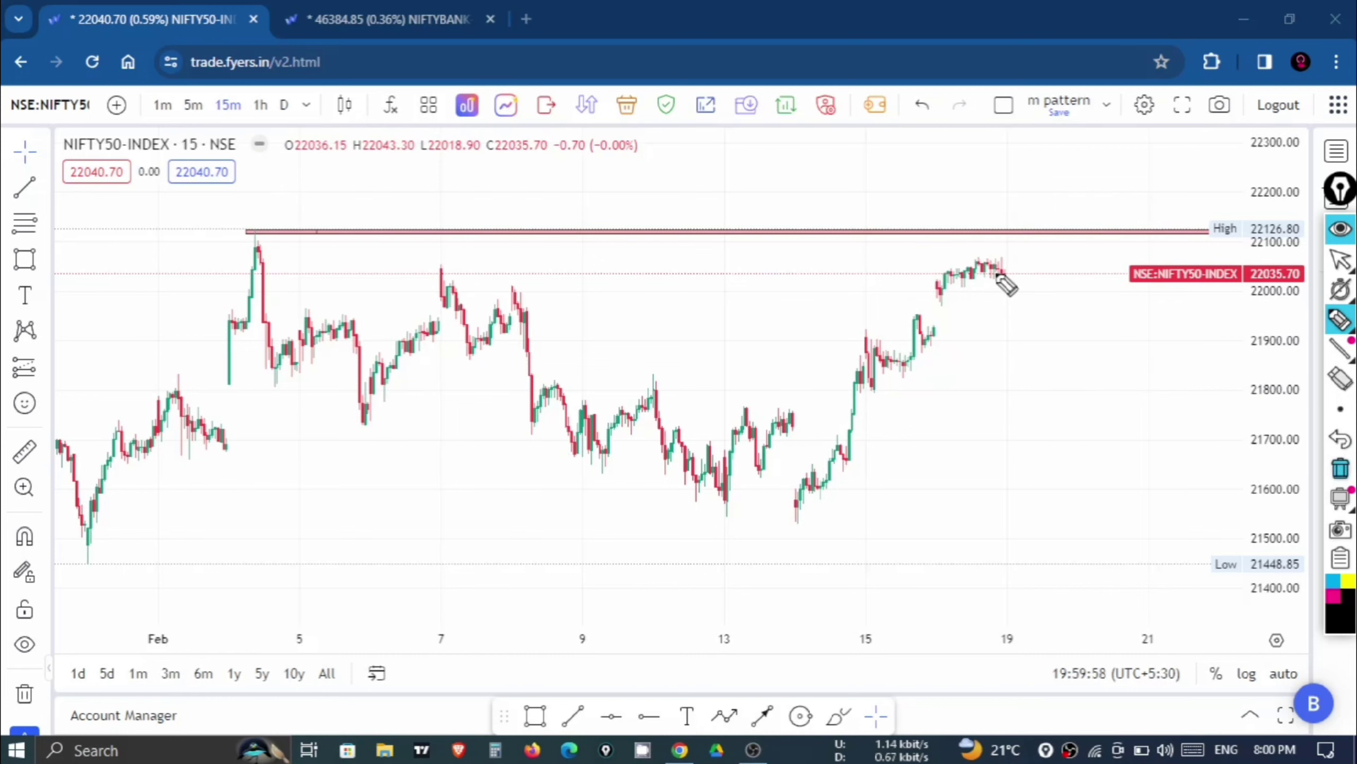
mouse_move(1003, 272)
mouse_down()
mouse_move(1030, 274)
mouse_move(1021, 293)
mouse_move(1042, 319)
mouse_up()
click(1344, 465)
mouse_move(1019, 274)
mouse_down()
mouse_move(1028, 206)
mouse_move(1054, 229)
mouse_move(1030, 236)
mouse_up()
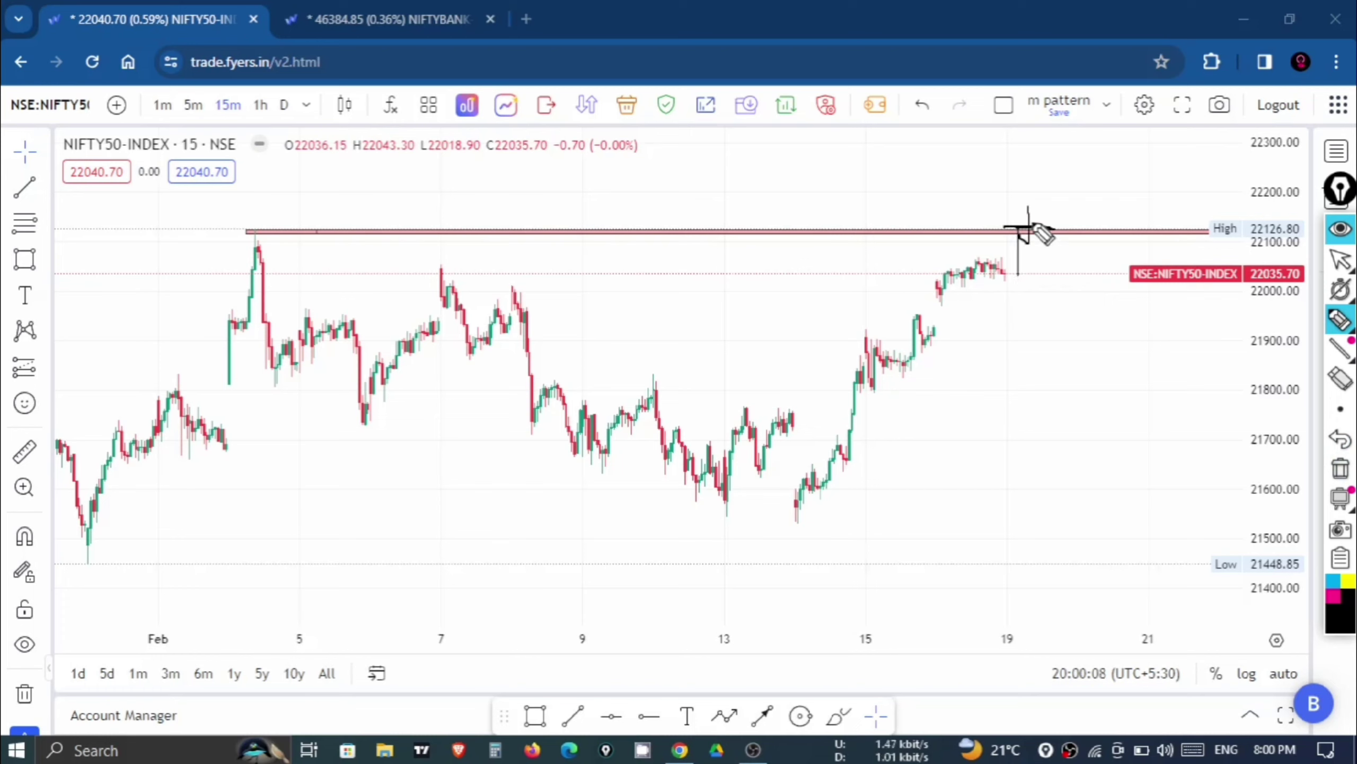
mouse_move(511, 203)
mouse_down()
mouse_move(497, 231)
mouse_move(428, 205)
mouse_up()
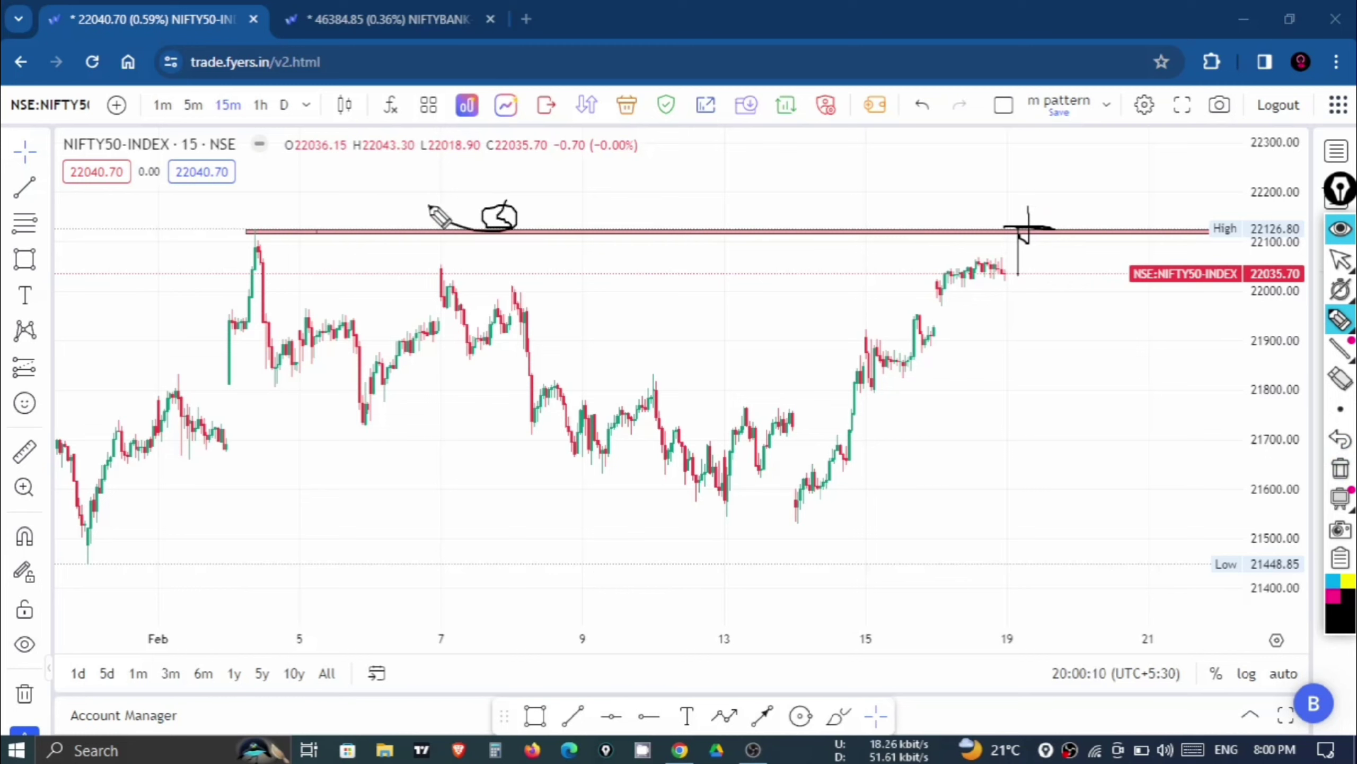
mouse_move(273, 204)
mouse_down()
mouse_move(283, 230)
mouse_move(240, 233)
mouse_move(237, 219)
mouse_up()
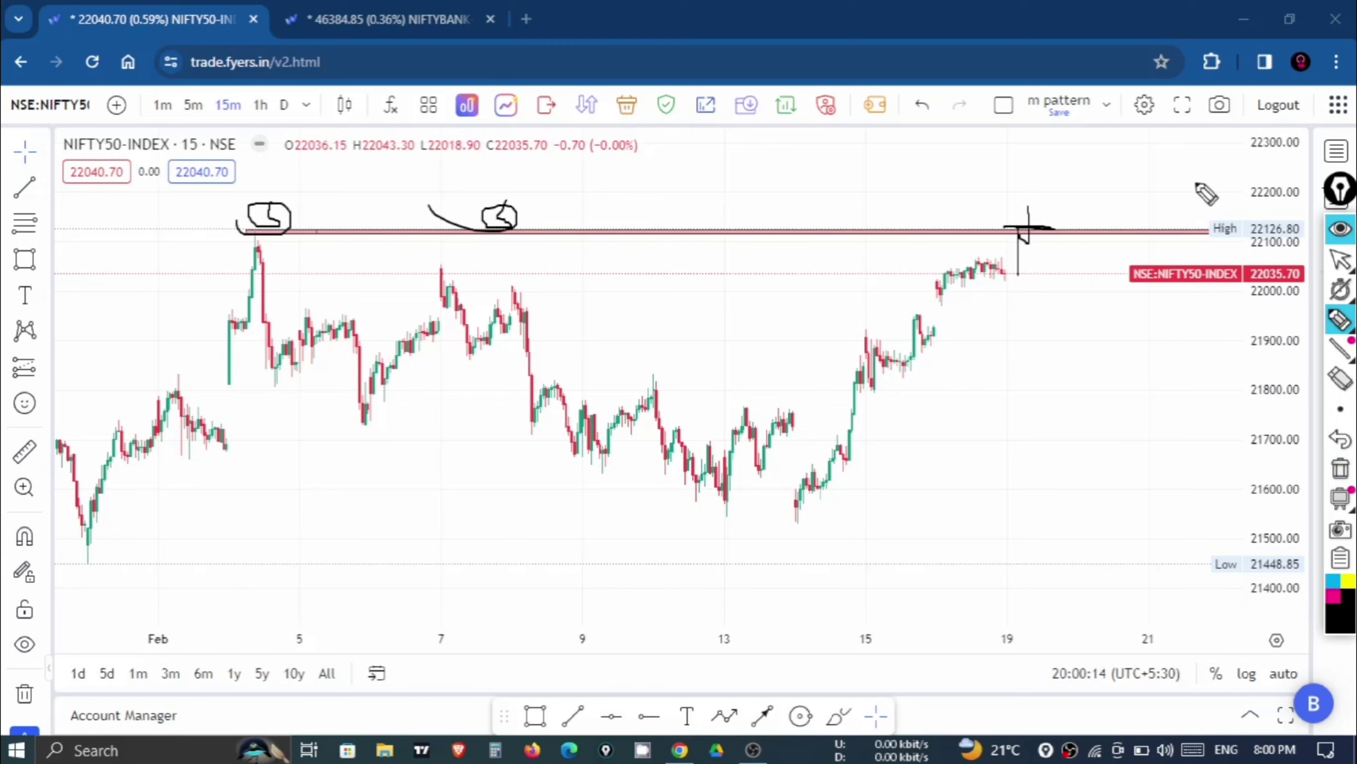
mouse_move(1029, 225)
mouse_down()
mouse_move(1053, 130)
mouse_move(1128, 188)
mouse_move(1114, 212)
mouse_move(1083, 190)
mouse_move(1125, 163)
mouse_up()
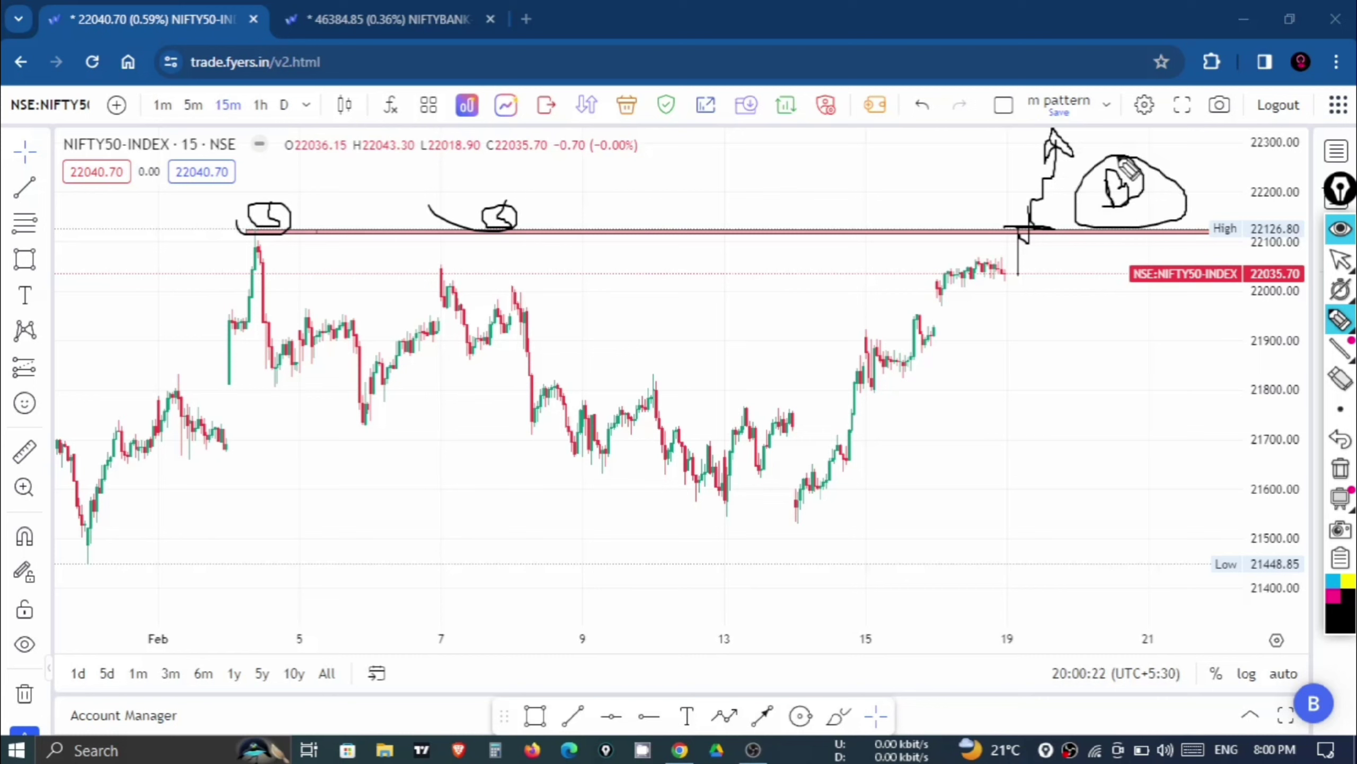
mouse_move(911, 148)
mouse_down()
mouse_move(897, 186)
mouse_move(969, 161)
mouse_move(933, 178)
mouse_up()
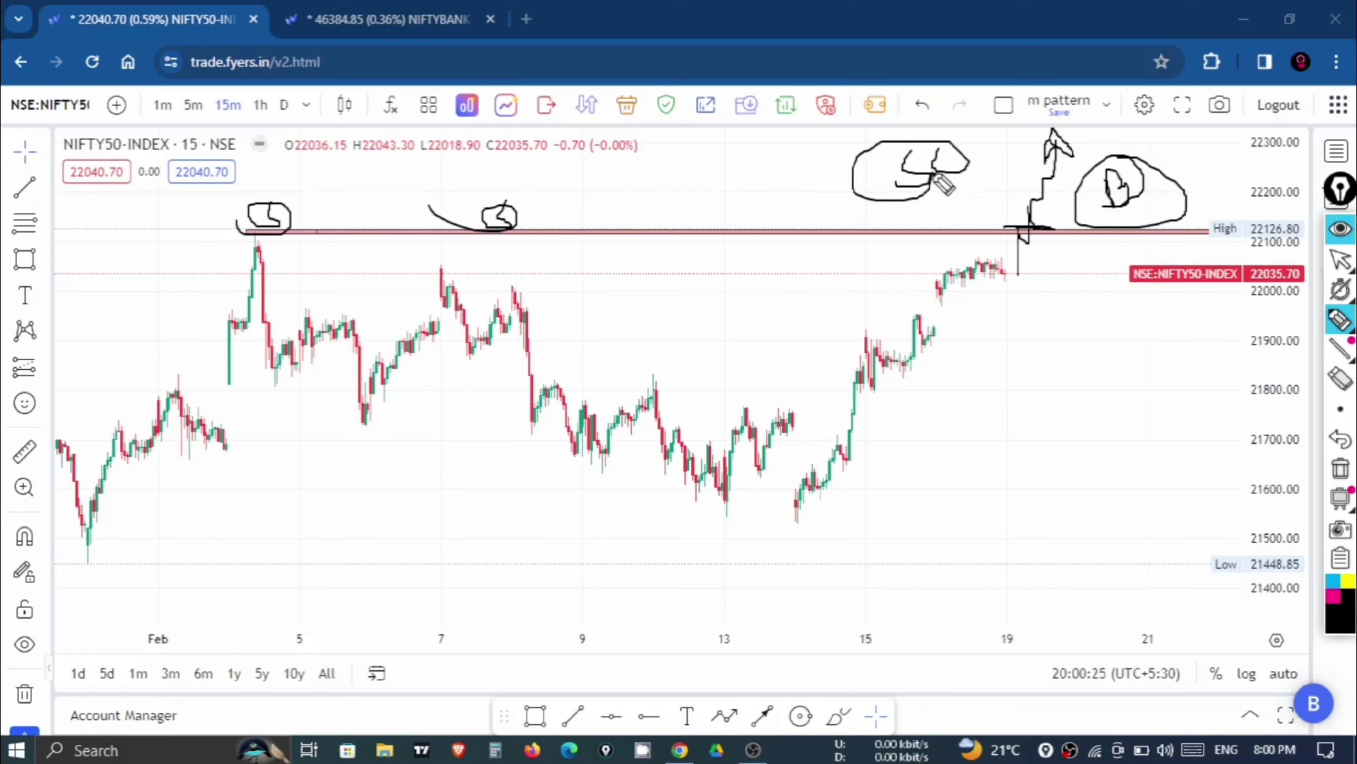
Redraw the breakout rising through the High line to about 22280, capped with a flat top.
click(1341, 469)
mouse_move(1018, 261)
mouse_down()
mouse_move(1025, 232)
mouse_move(1053, 220)
mouse_move(1068, 130)
mouse_up()
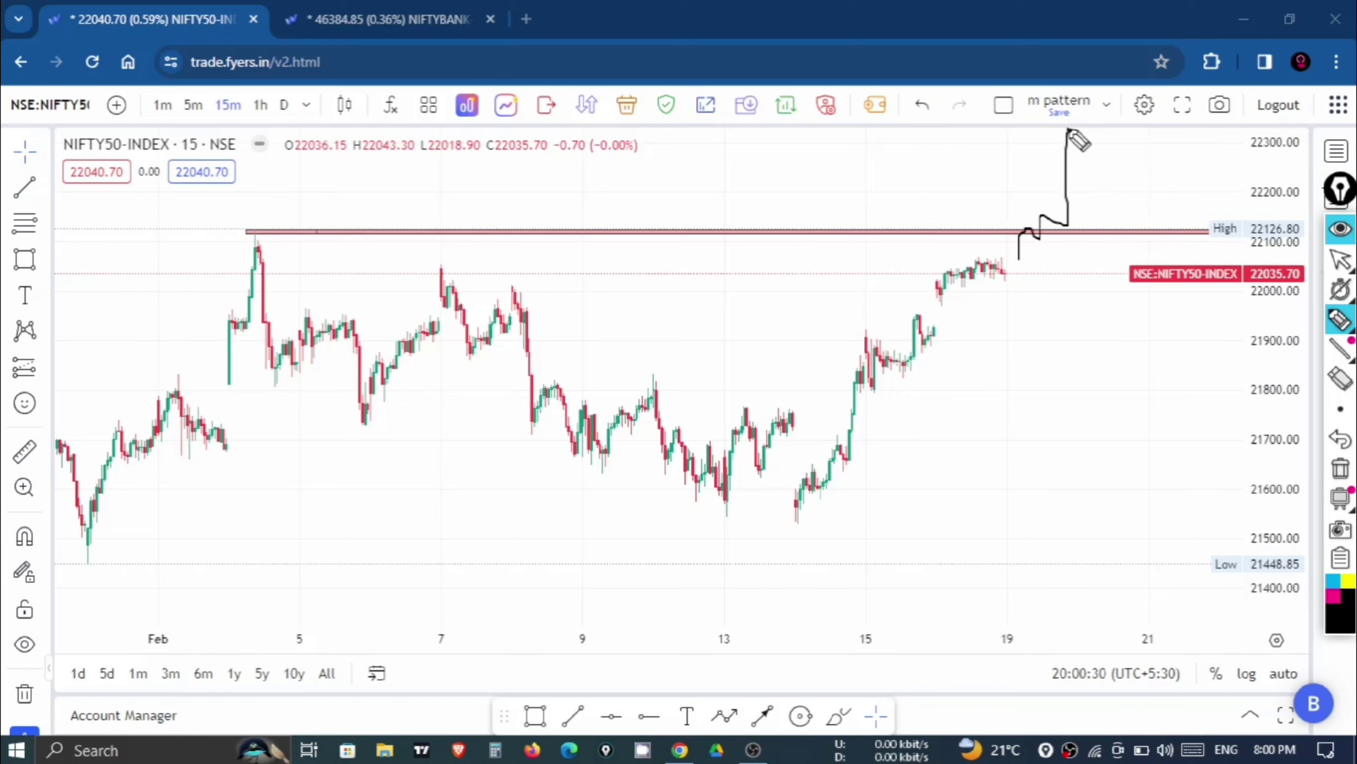
click(1341, 470)
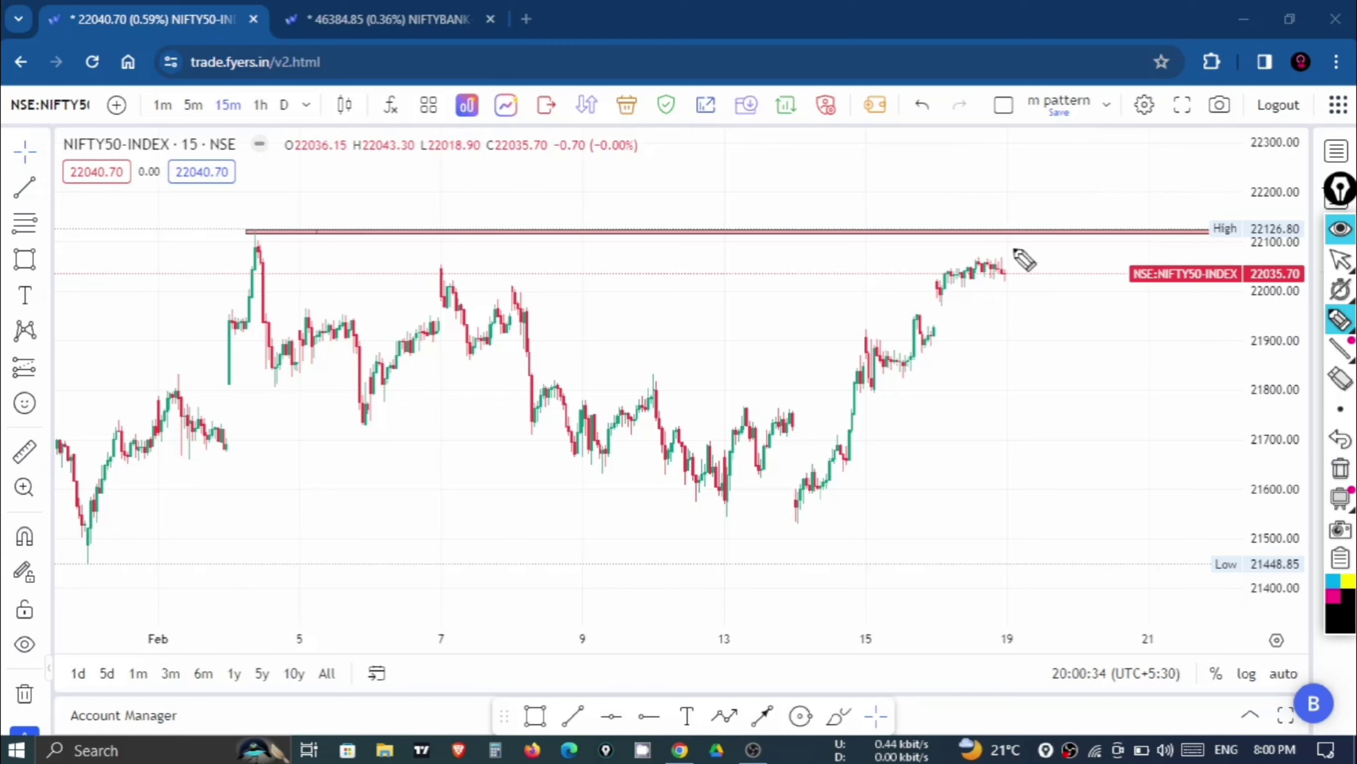
drag(1014, 249, 1060, 156)
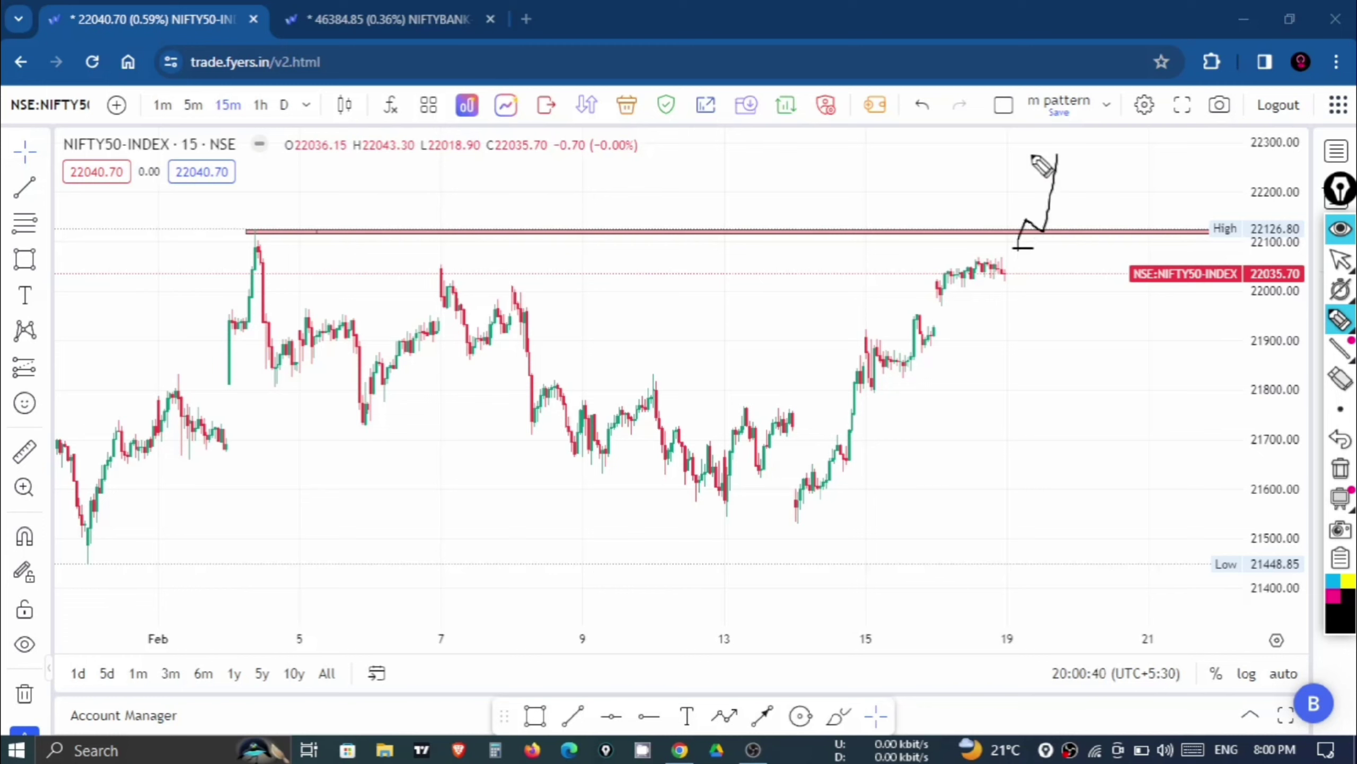
drag(1038, 155, 1112, 153)
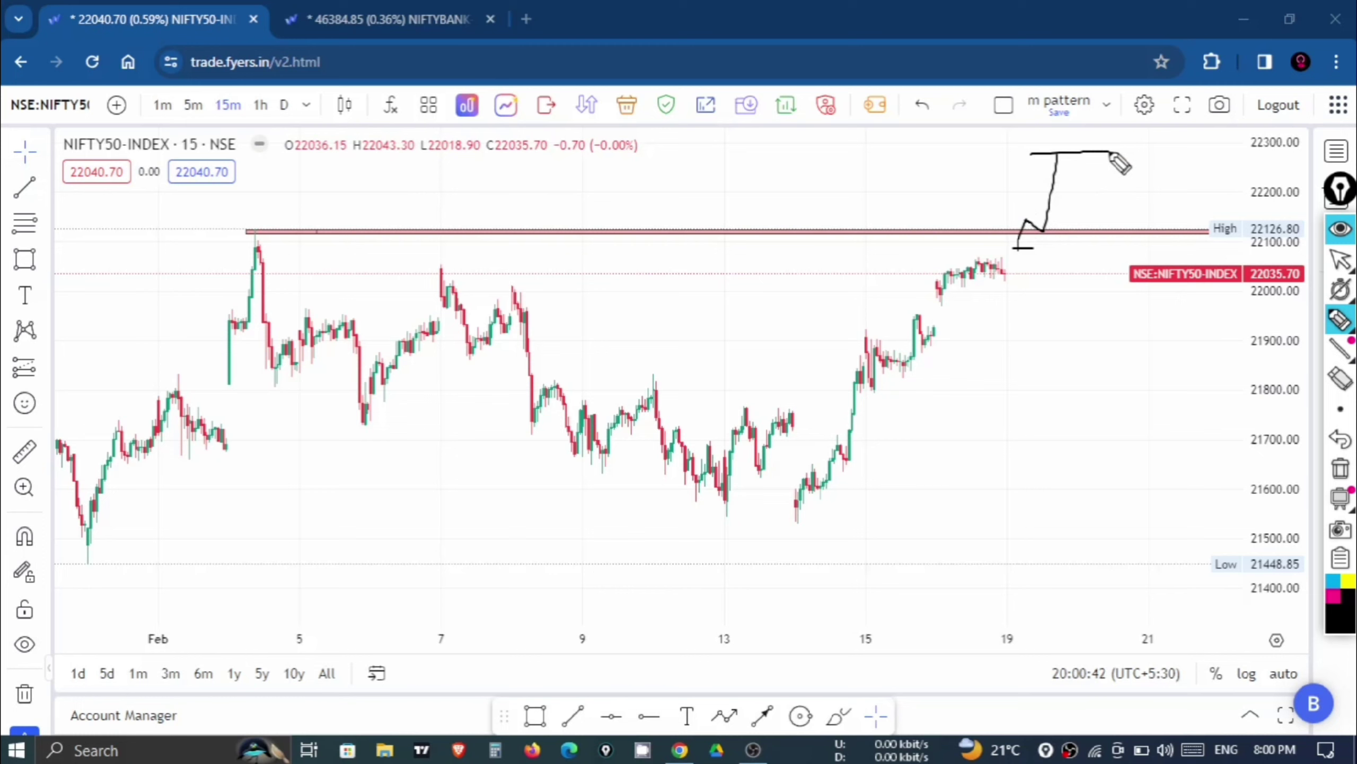
Mark dips after the first peak and the 7 and 9 Feb pullbacks, plus a final drop, then clear.
click(1340, 468)
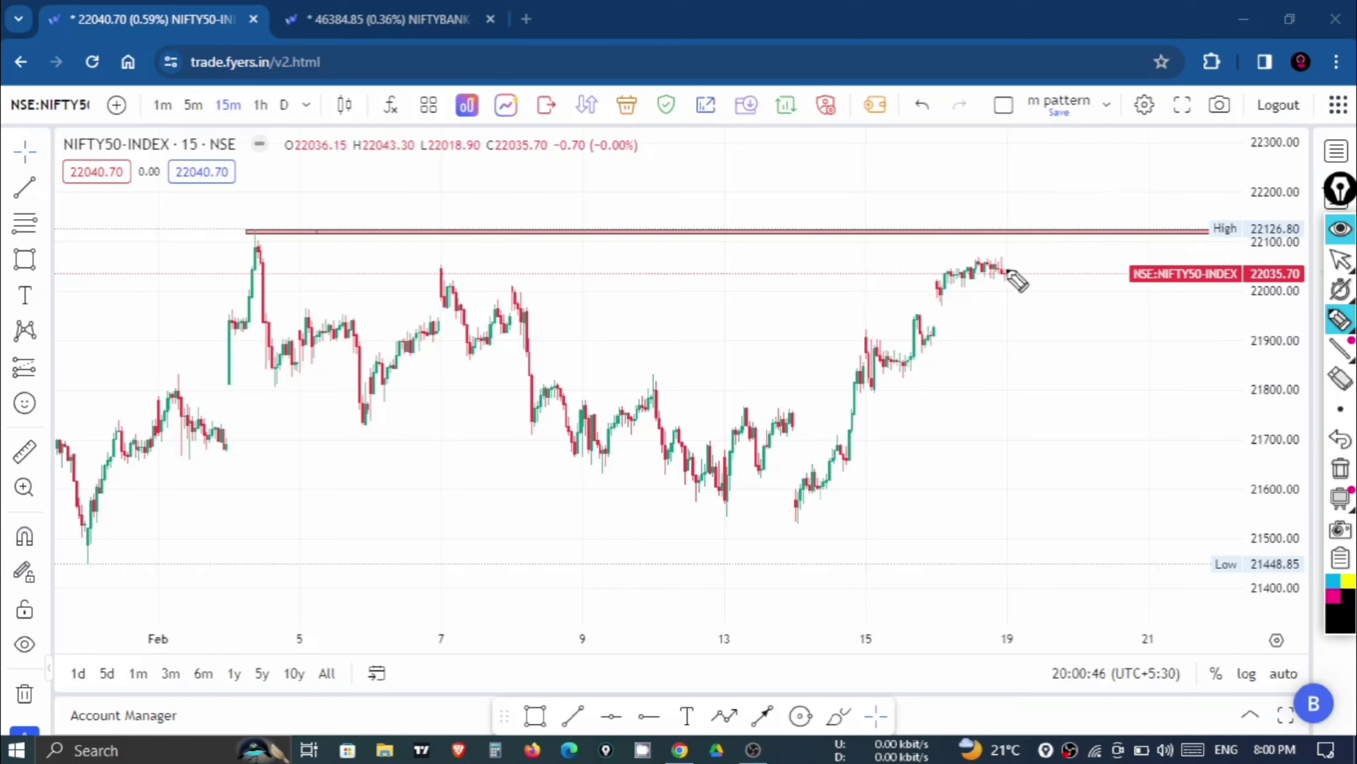
drag(1020, 286, 1083, 298)
drag(278, 341, 295, 323)
drag(524, 340, 525, 335)
drag(550, 382, 602, 380)
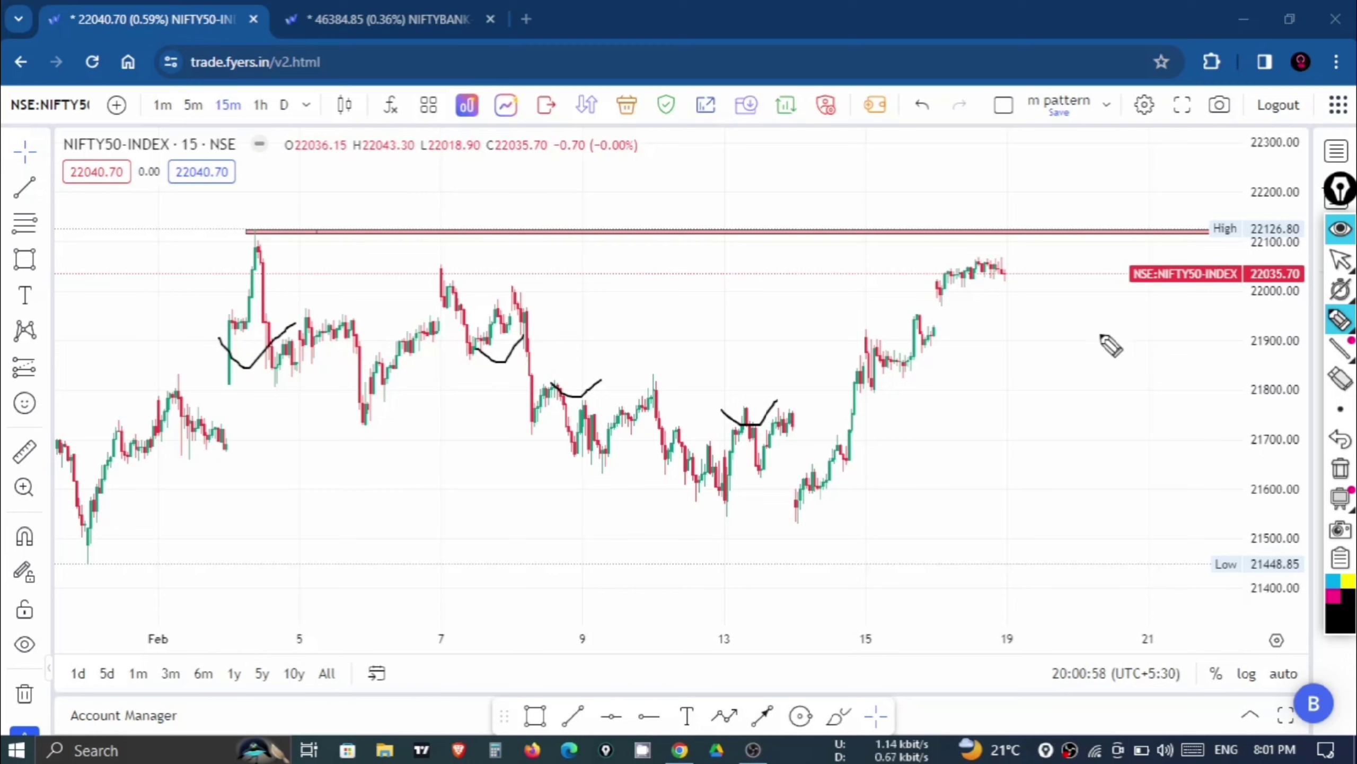
drag(1009, 271, 1039, 300)
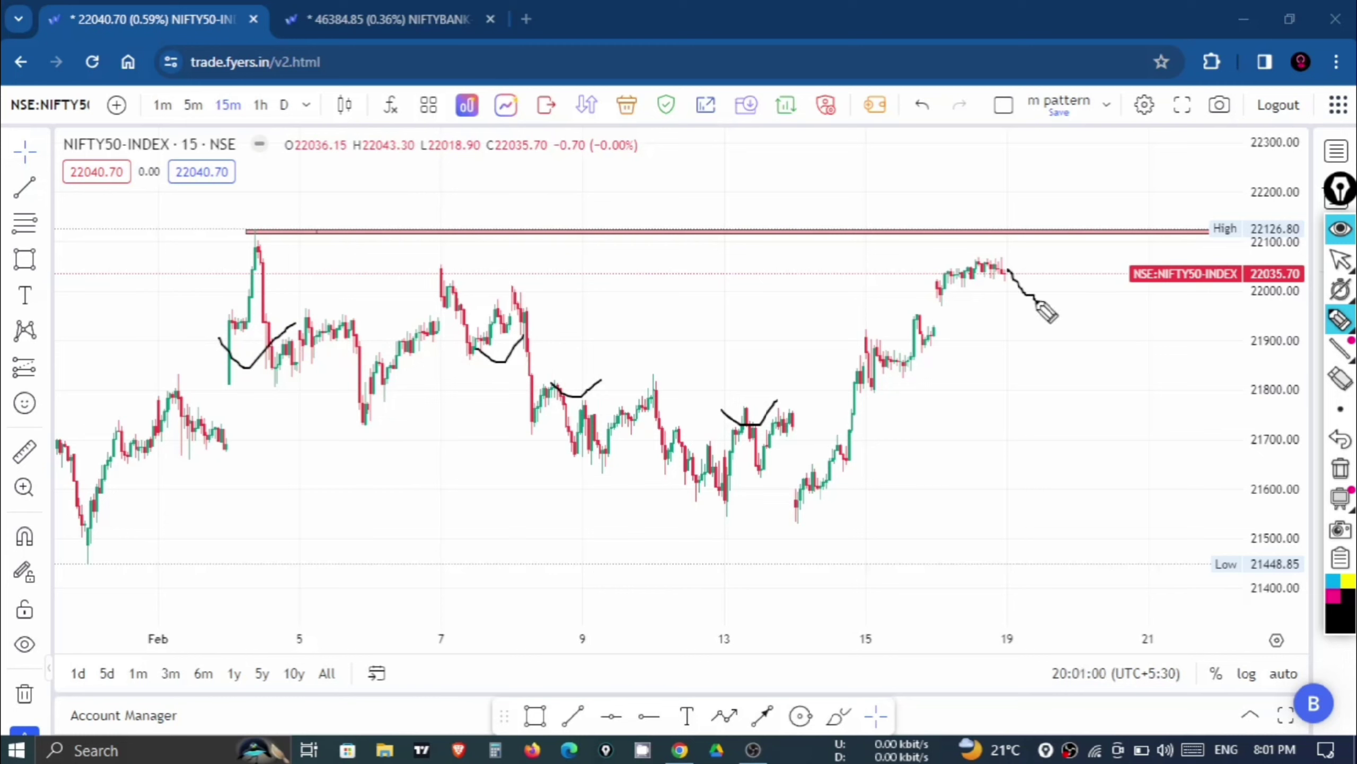
click(1340, 468)
mouse_move(1341, 262)
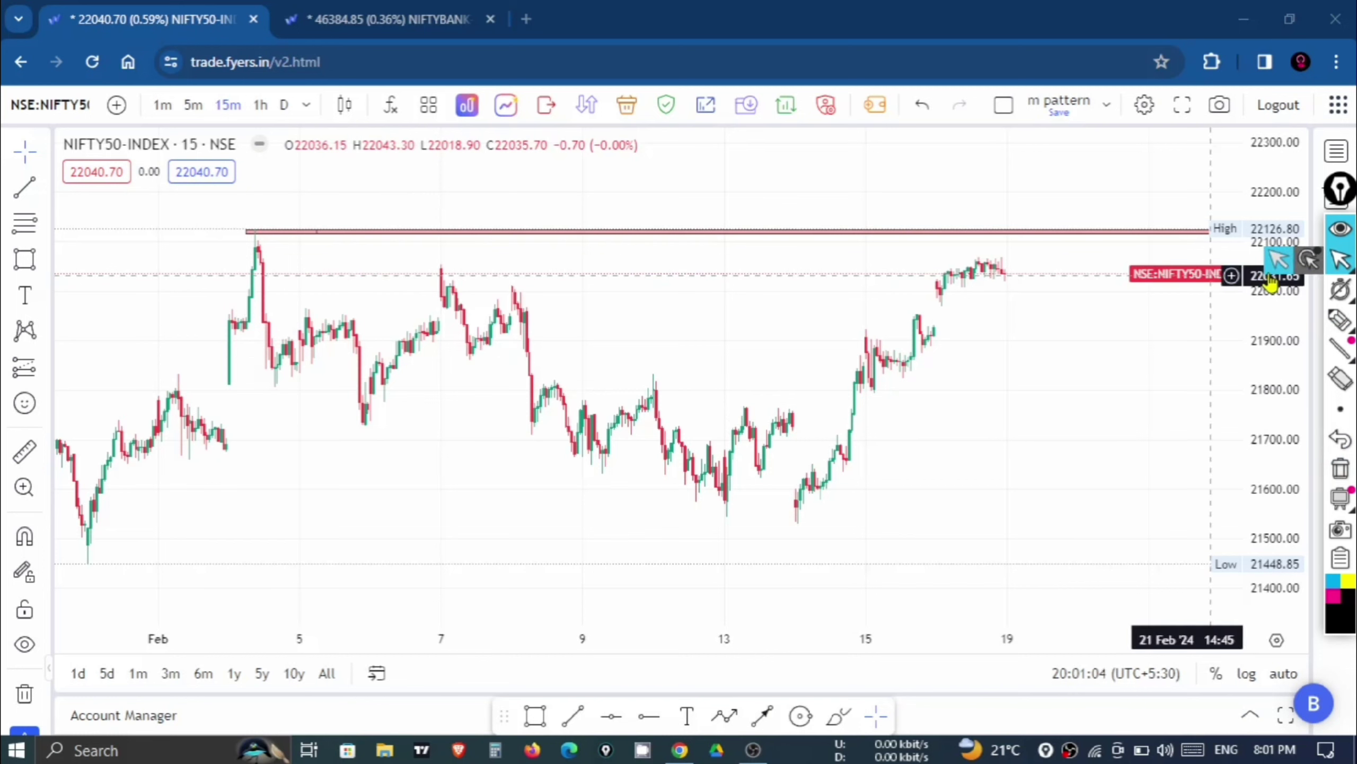
mouse_move(1341, 349)
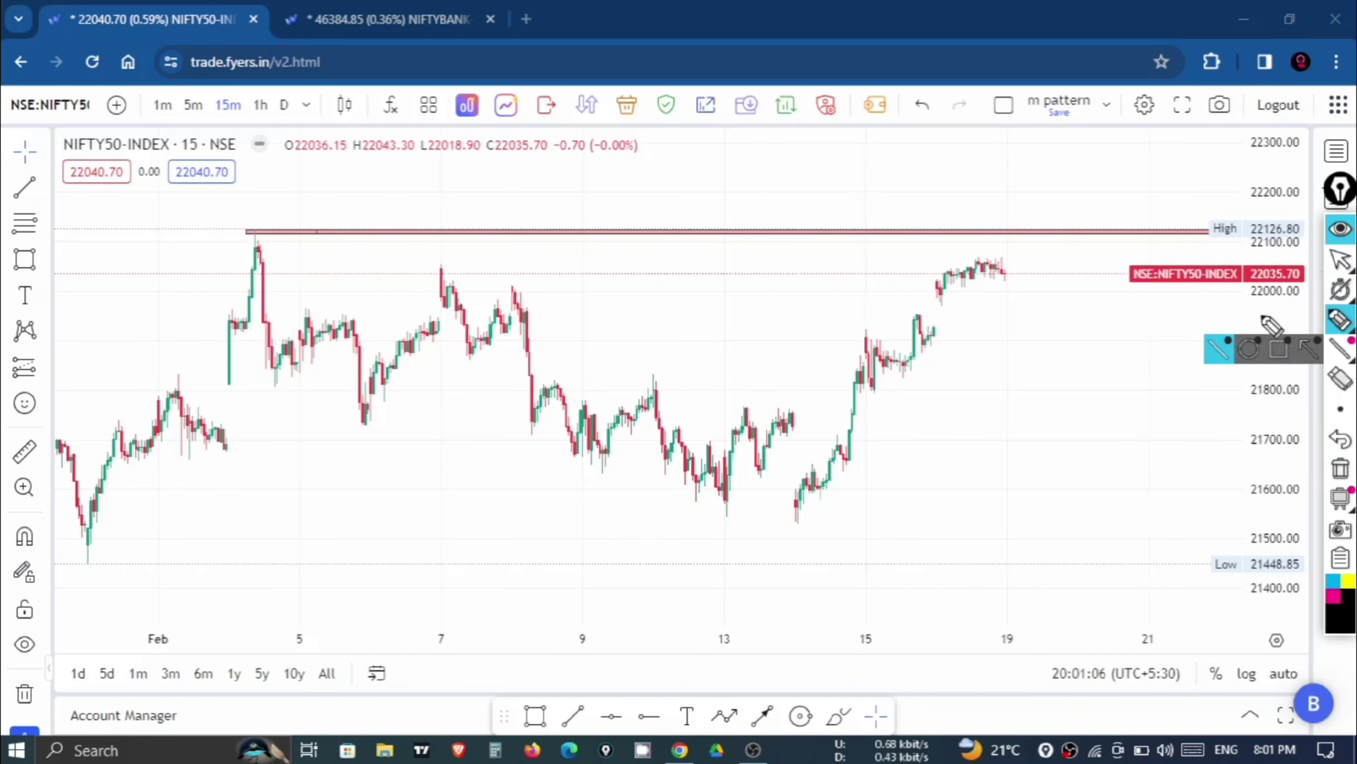
click(1342, 264)
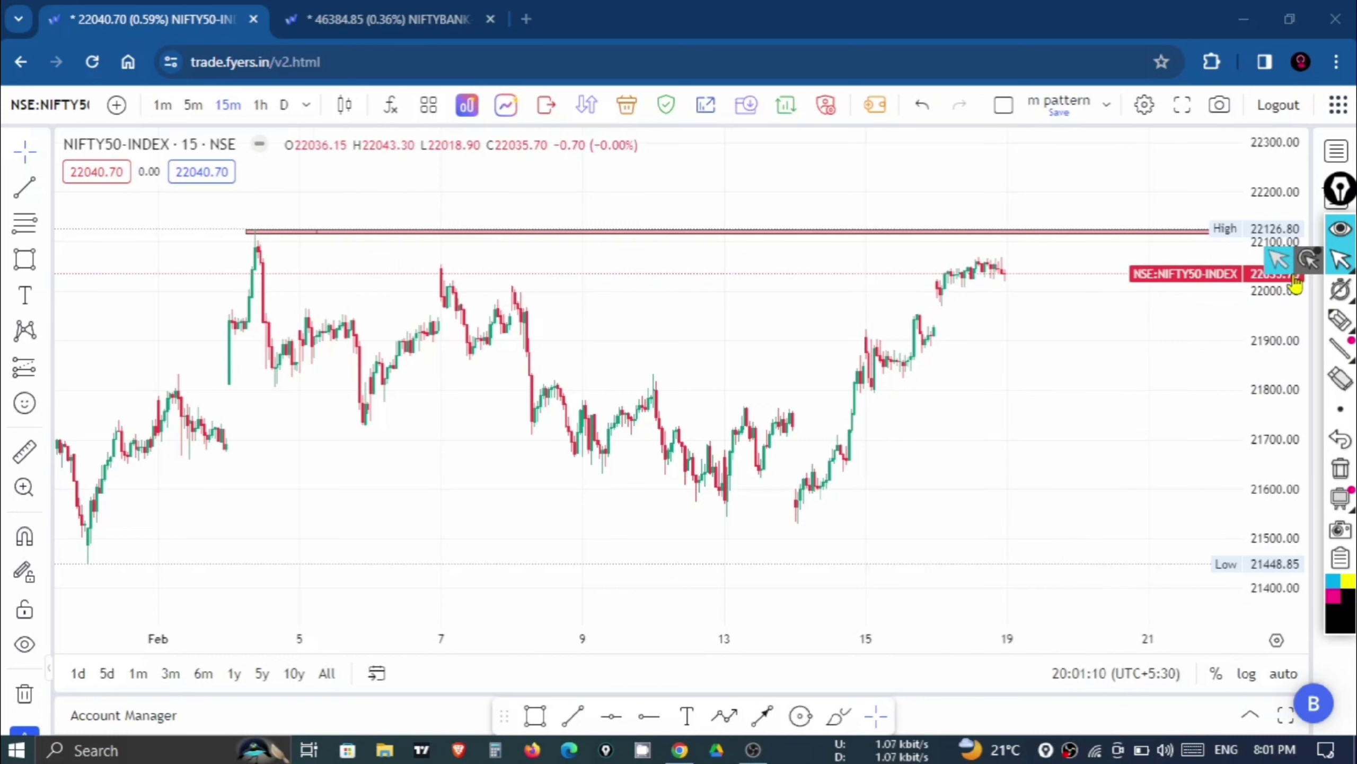
click(1333, 324)
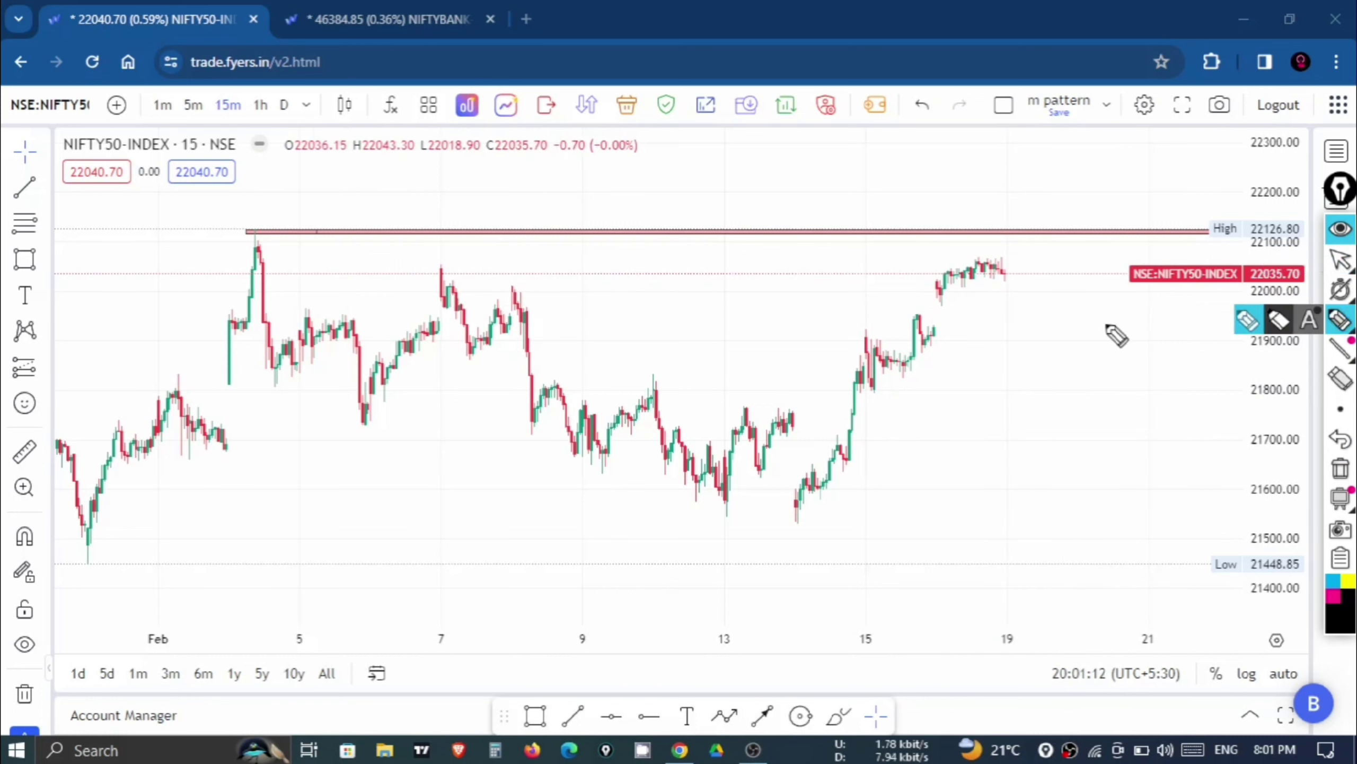
mouse_move(924, 301)
mouse_down()
mouse_move(1047, 294)
mouse_move(1160, 351)
mouse_move(1224, 323)
mouse_up()
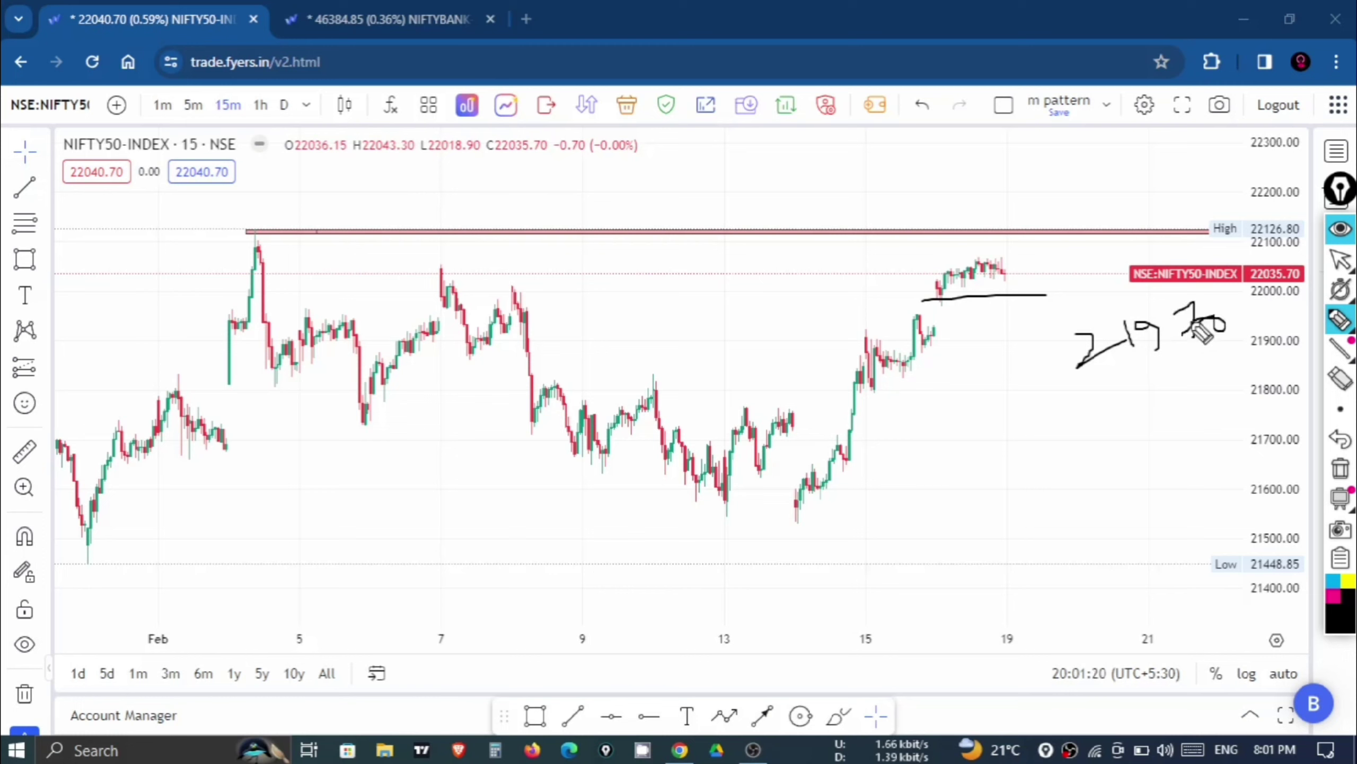
drag(1001, 279, 1018, 364)
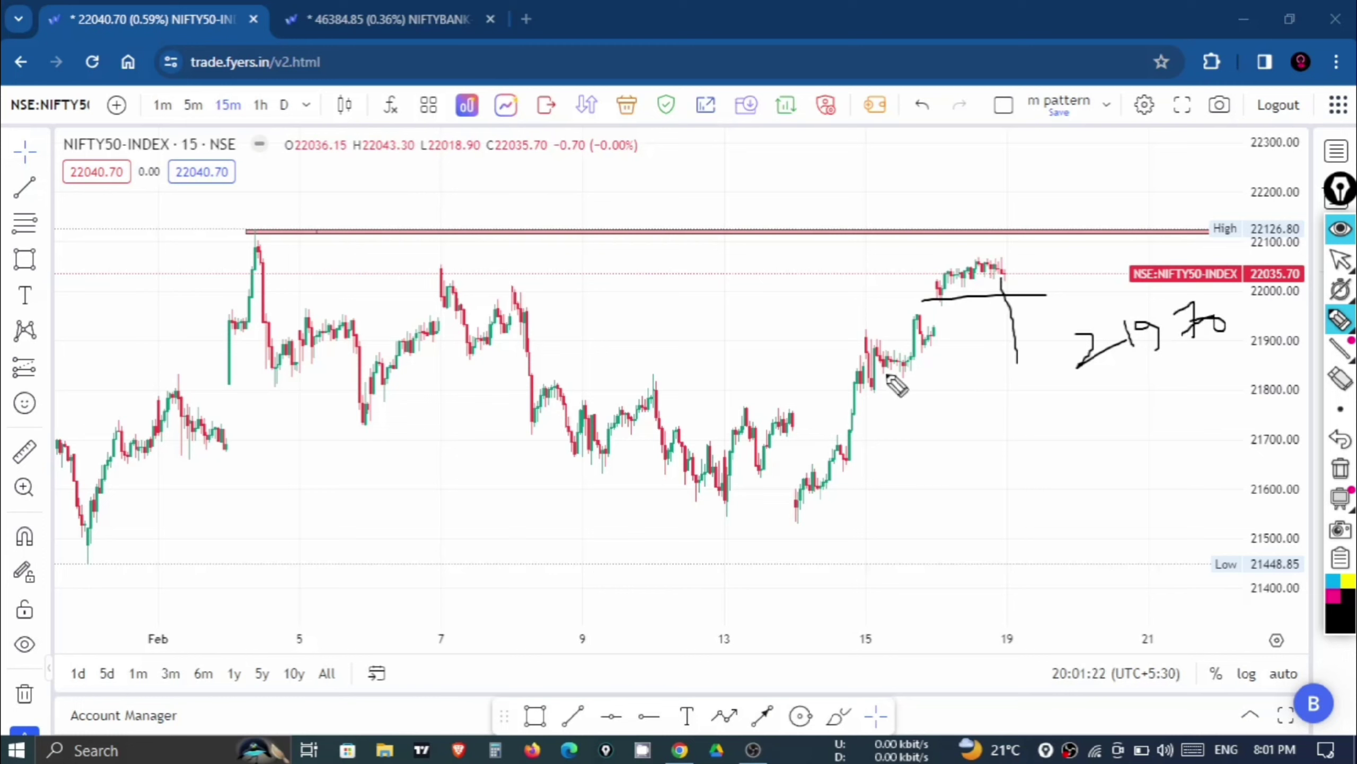
drag(875, 375, 1209, 381)
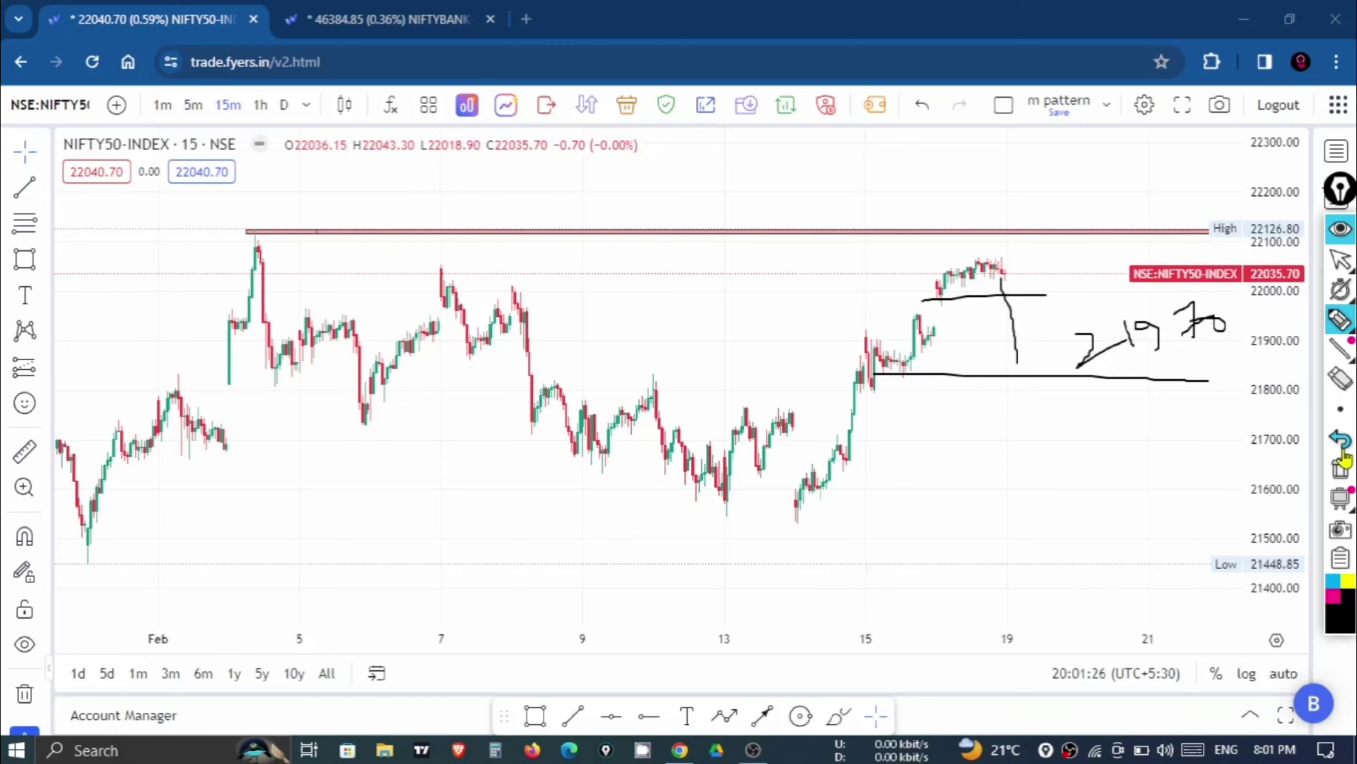
click(1341, 467)
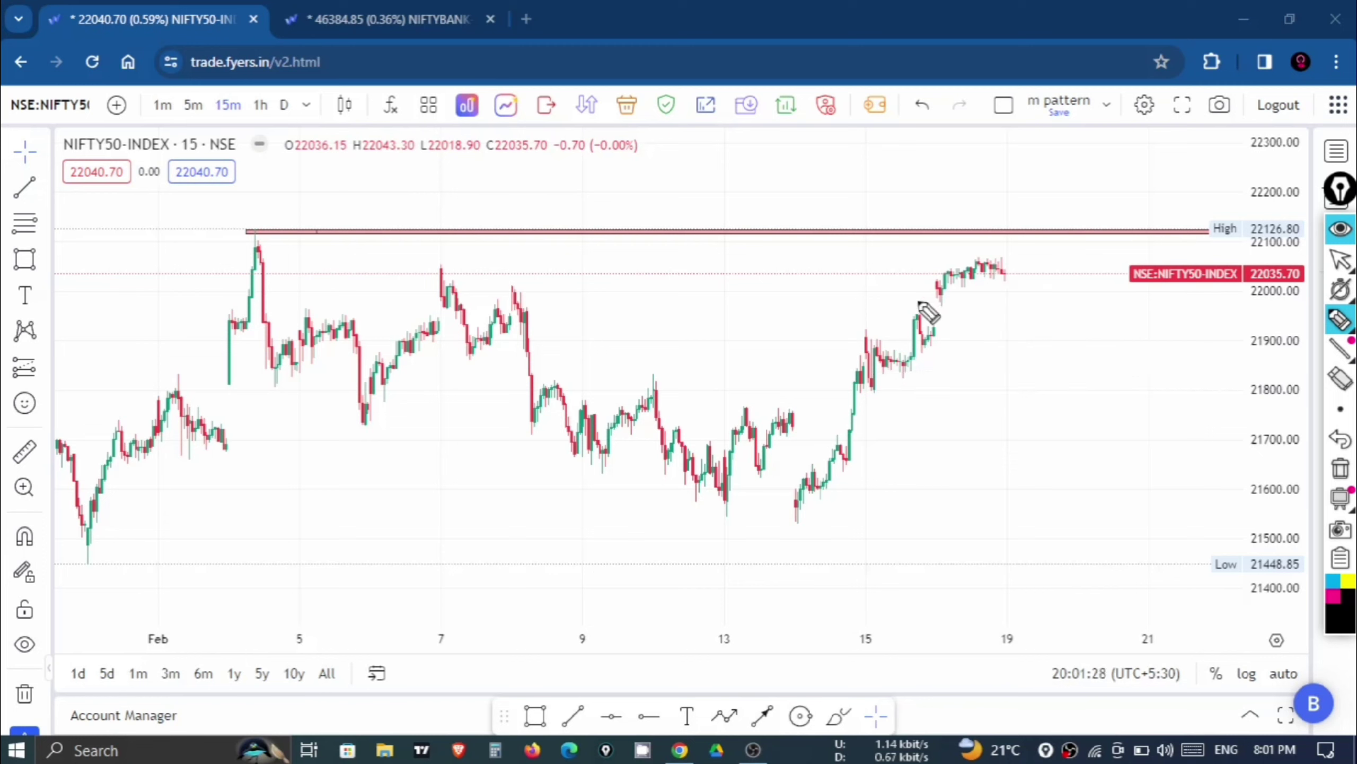
drag(919, 302, 1114, 310)
drag(1009, 279, 1046, 361)
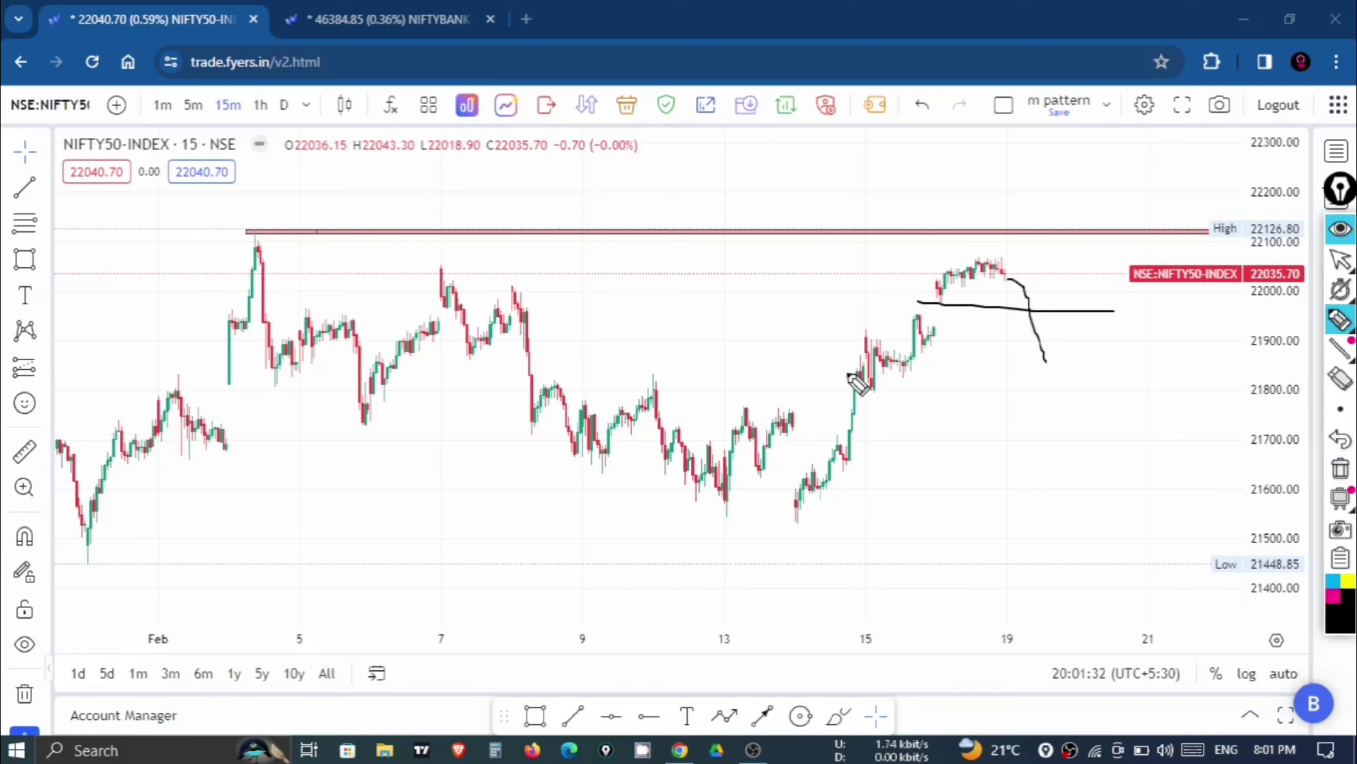
drag(846, 373, 1086, 378)
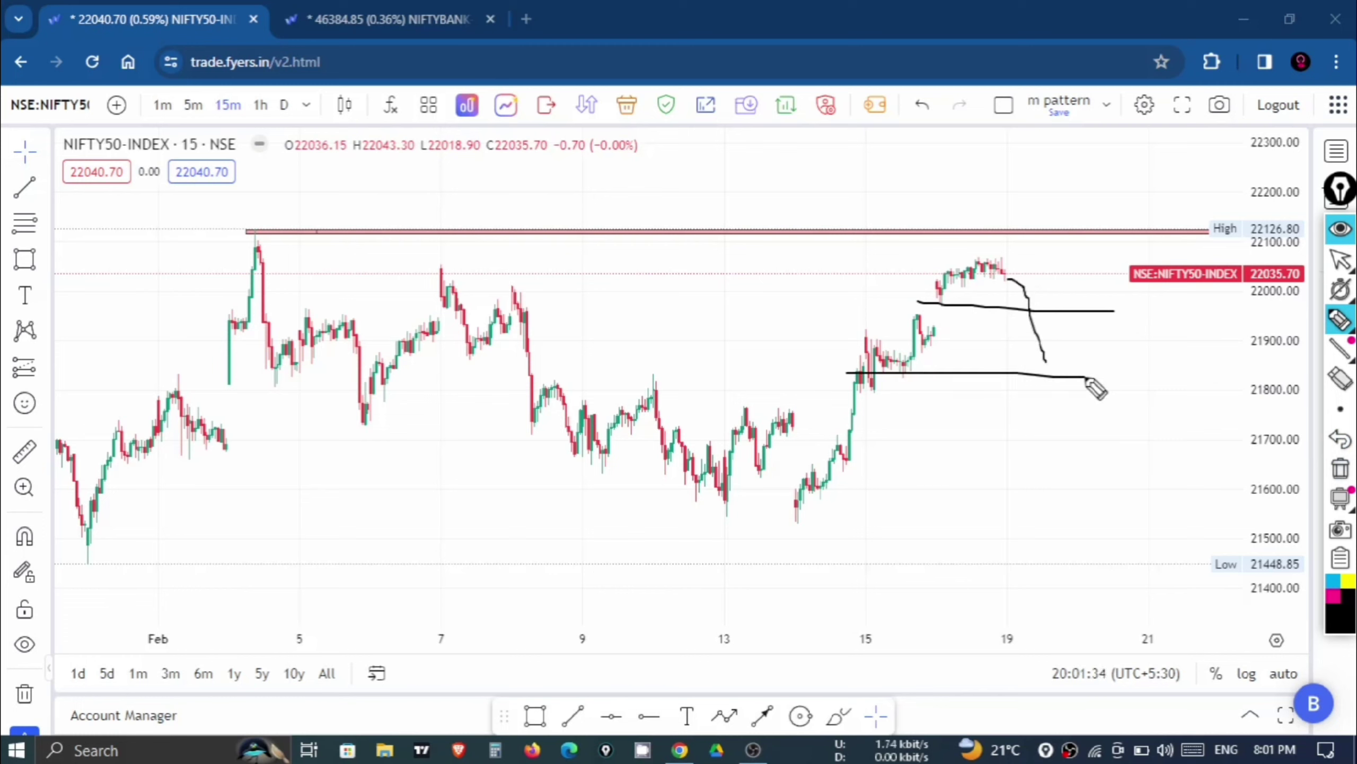
click(1340, 468)
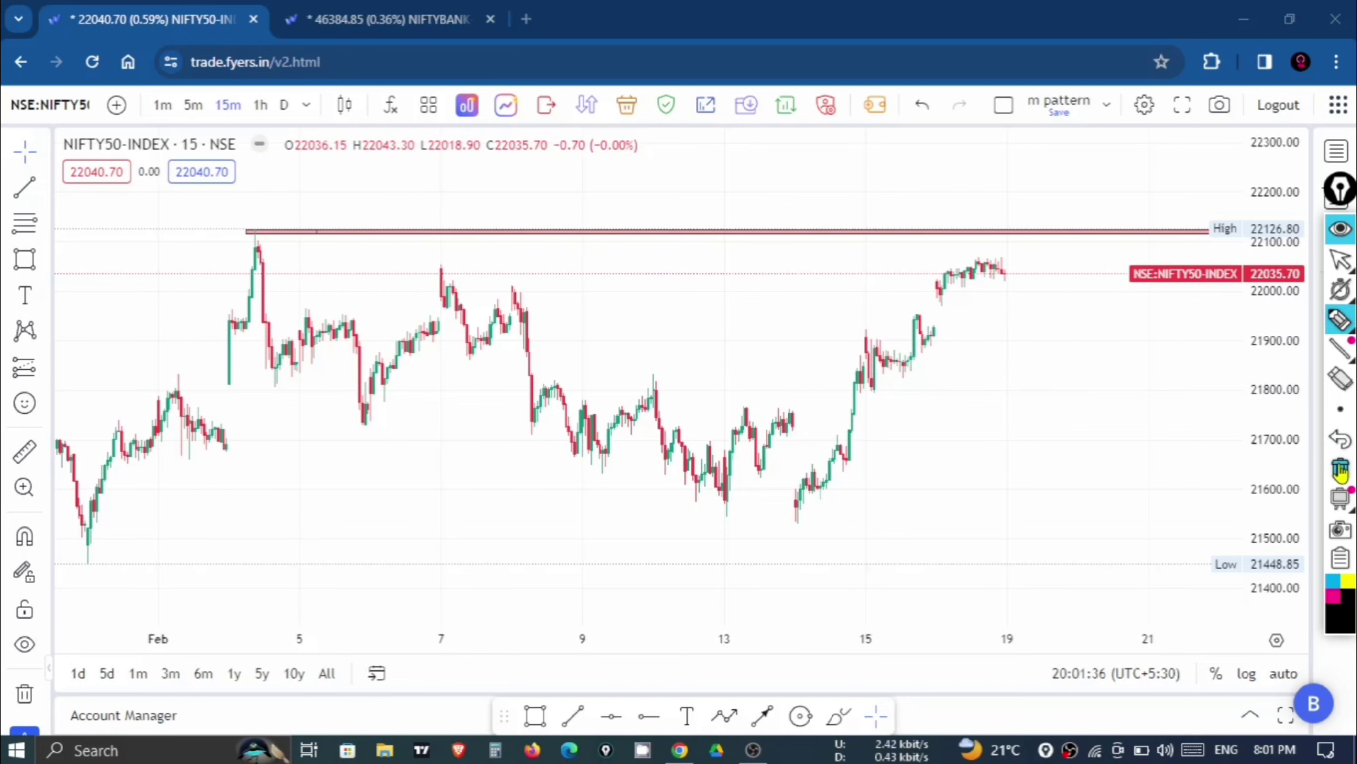
click(1342, 235)
drag(1021, 315, 958, 443)
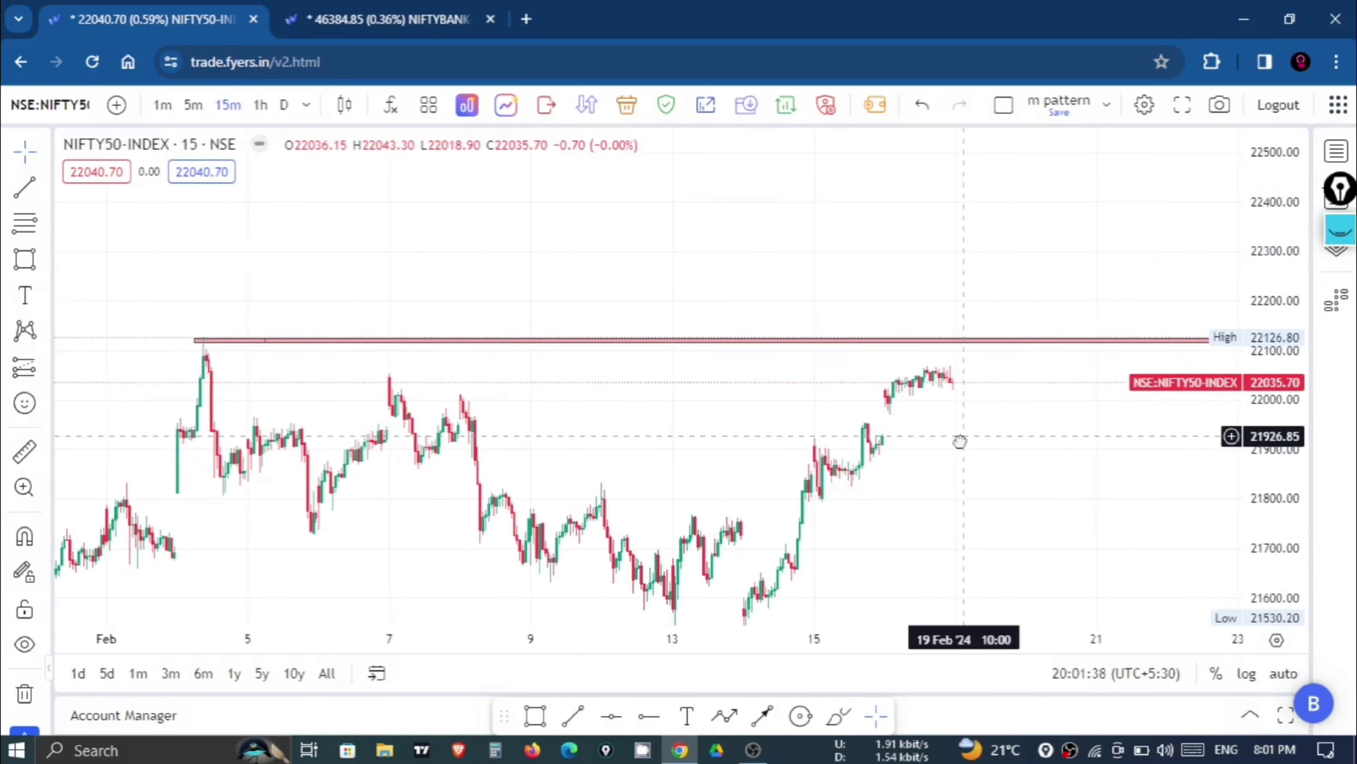
click(1341, 230)
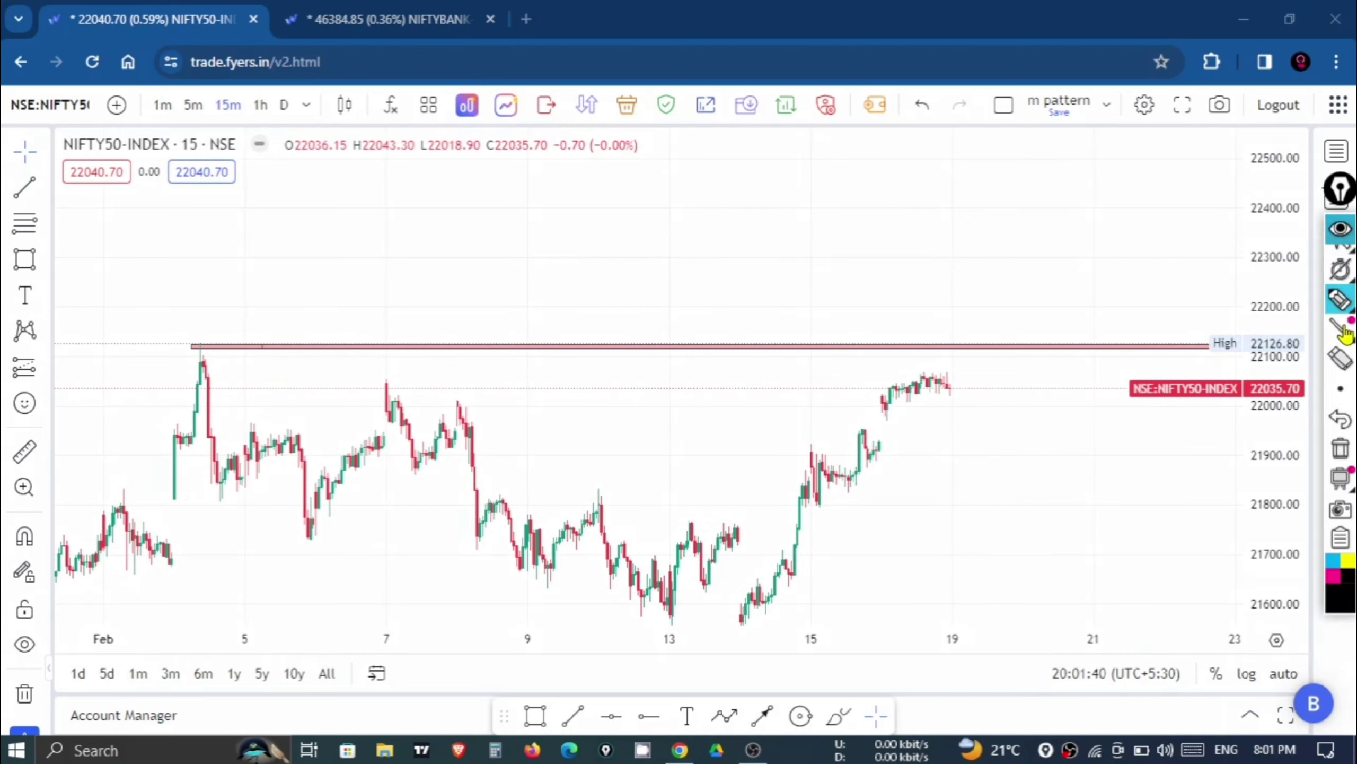
click(1341, 320)
click(1250, 320)
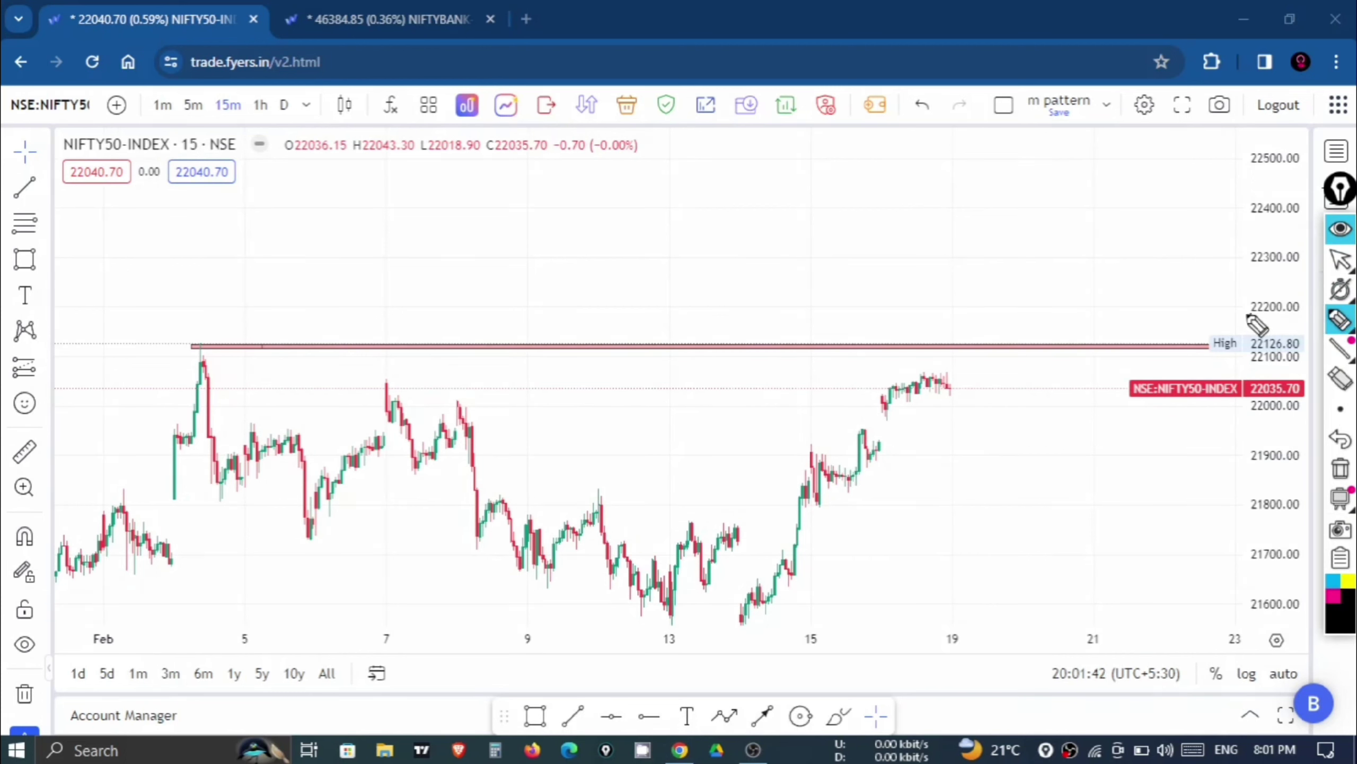
drag(938, 335, 1032, 340)
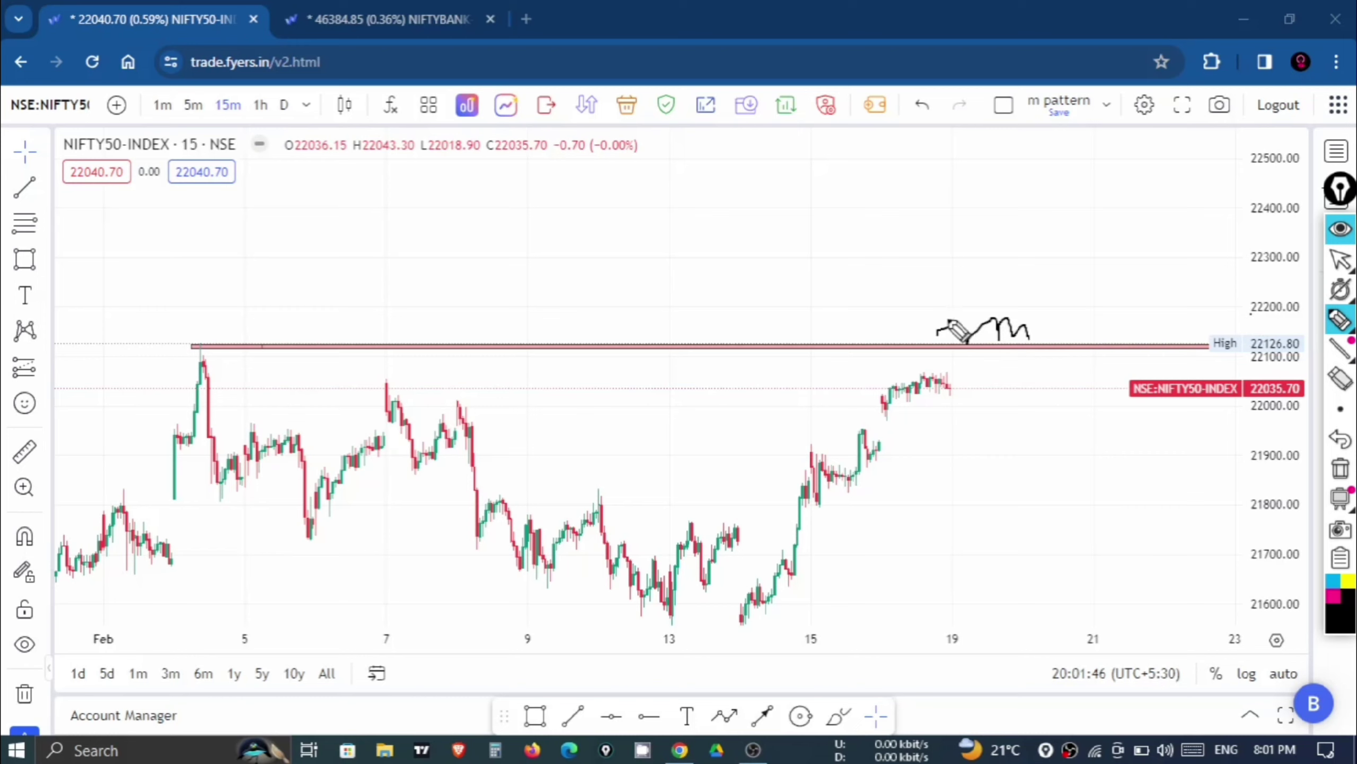
mouse_move(944, 320)
mouse_down()
mouse_move(1052, 320)
mouse_move(1064, 342)
mouse_move(917, 340)
mouse_move(964, 314)
mouse_move(1034, 342)
mouse_move(1069, 338)
mouse_up()
mouse_move(176, 340)
mouse_down()
mouse_move(184, 359)
mouse_move(220, 332)
mouse_move(174, 369)
mouse_move(214, 319)
mouse_up()
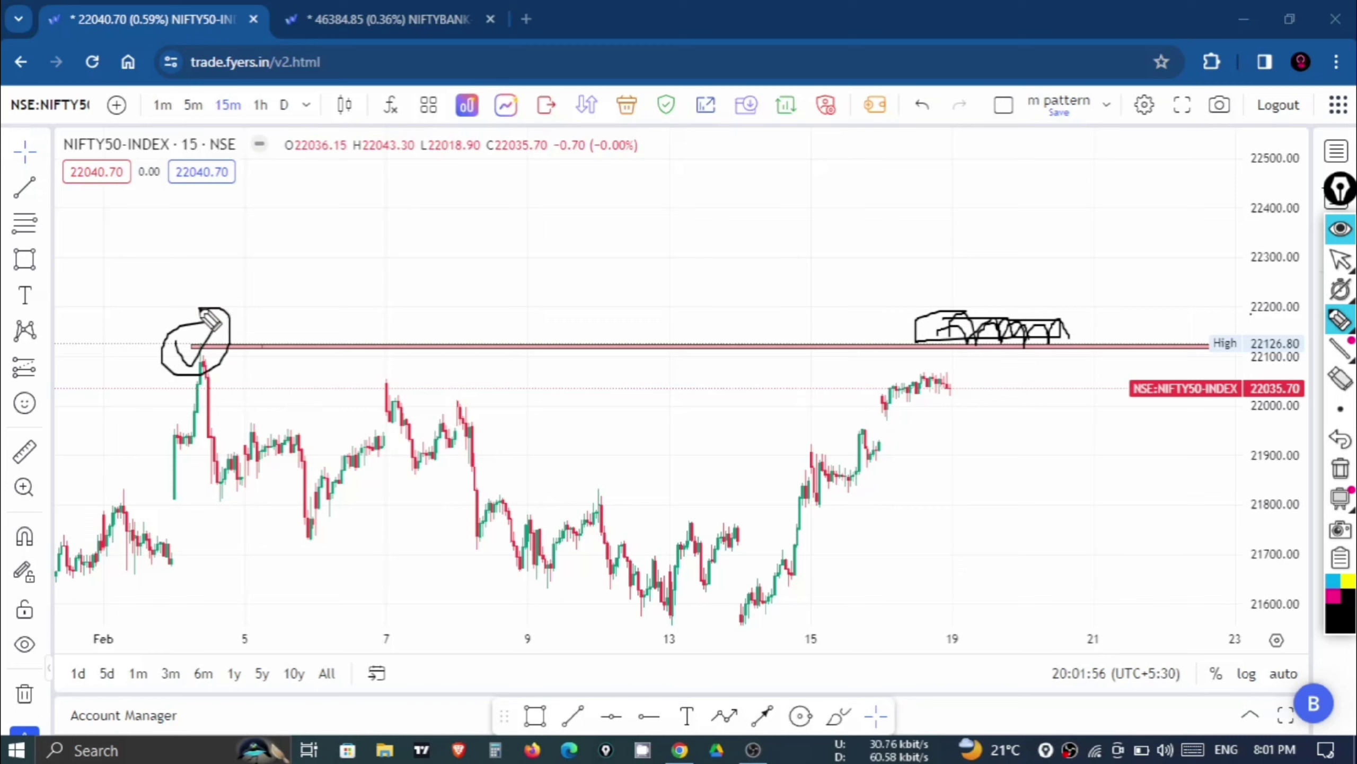
mouse_move(938, 345)
mouse_down()
mouse_move(1055, 339)
mouse_move(1104, 193)
mouse_up()
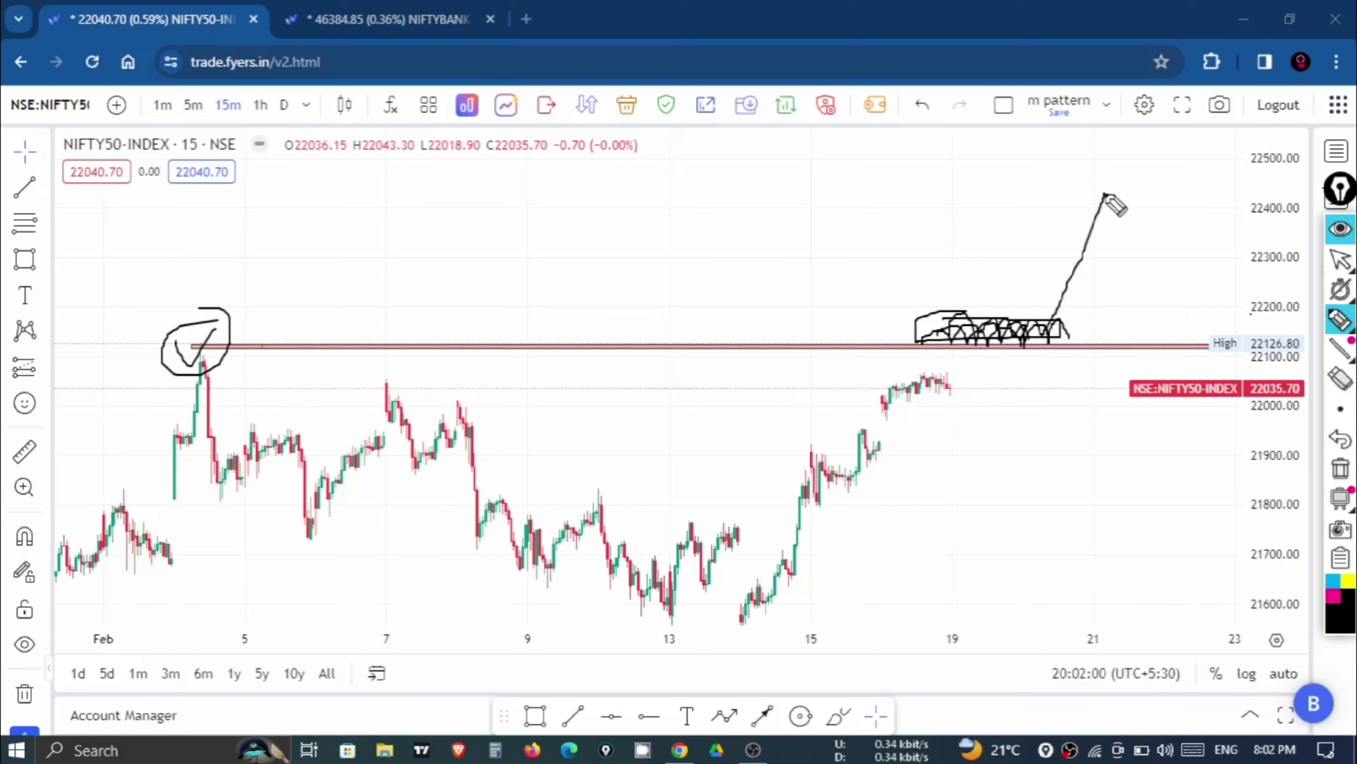
mouse_move(1010, 247)
mouse_down()
mouse_move(1241, 242)
mouse_move(1283, 269)
mouse_move(1227, 226)
mouse_up()
click(1345, 447)
mouse_move(962, 417)
mouse_down()
mouse_move(986, 417)
mouse_move(1026, 455)
mouse_up()
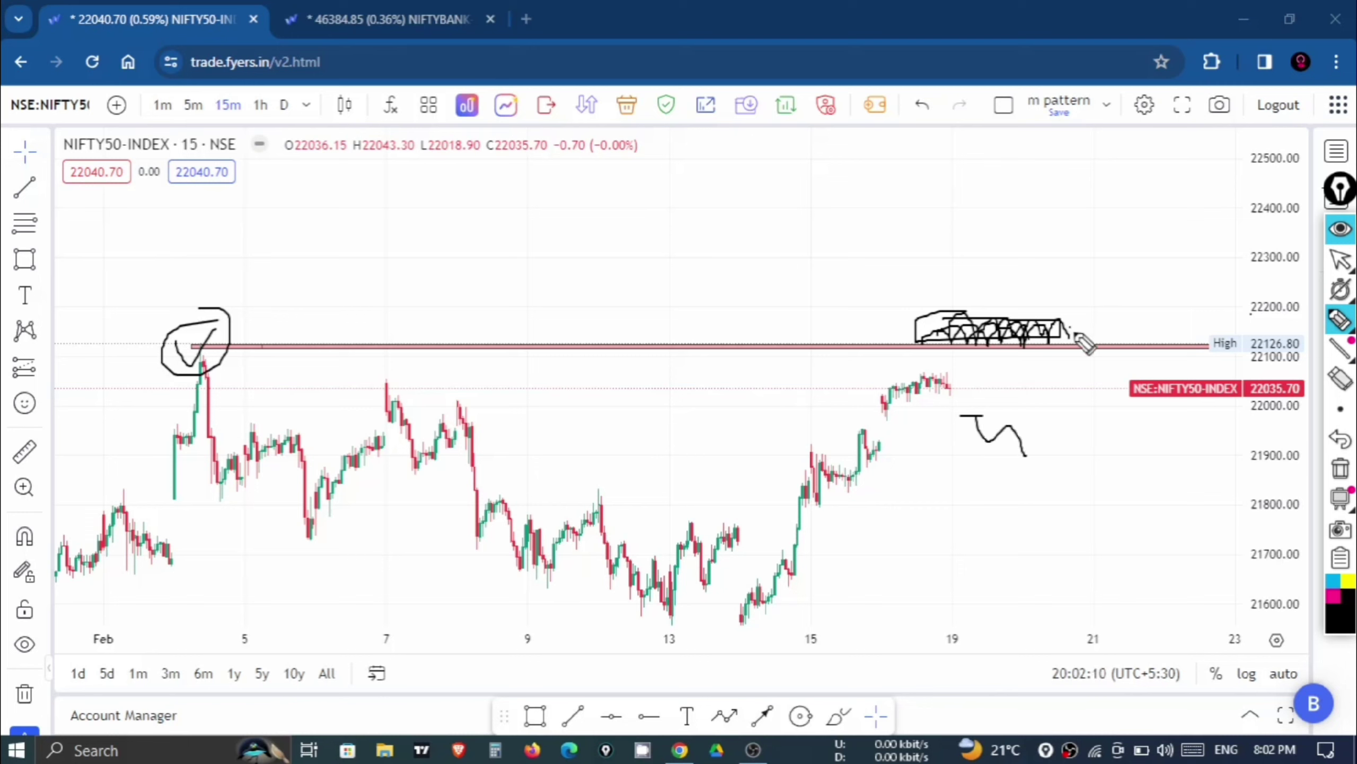
drag(1089, 350, 1085, 243)
mouse_move(1180, 258)
mouse_down()
mouse_move(1200, 283)
mouse_move(1190, 249)
mouse_move(1122, 310)
mouse_move(1162, 239)
mouse_up()
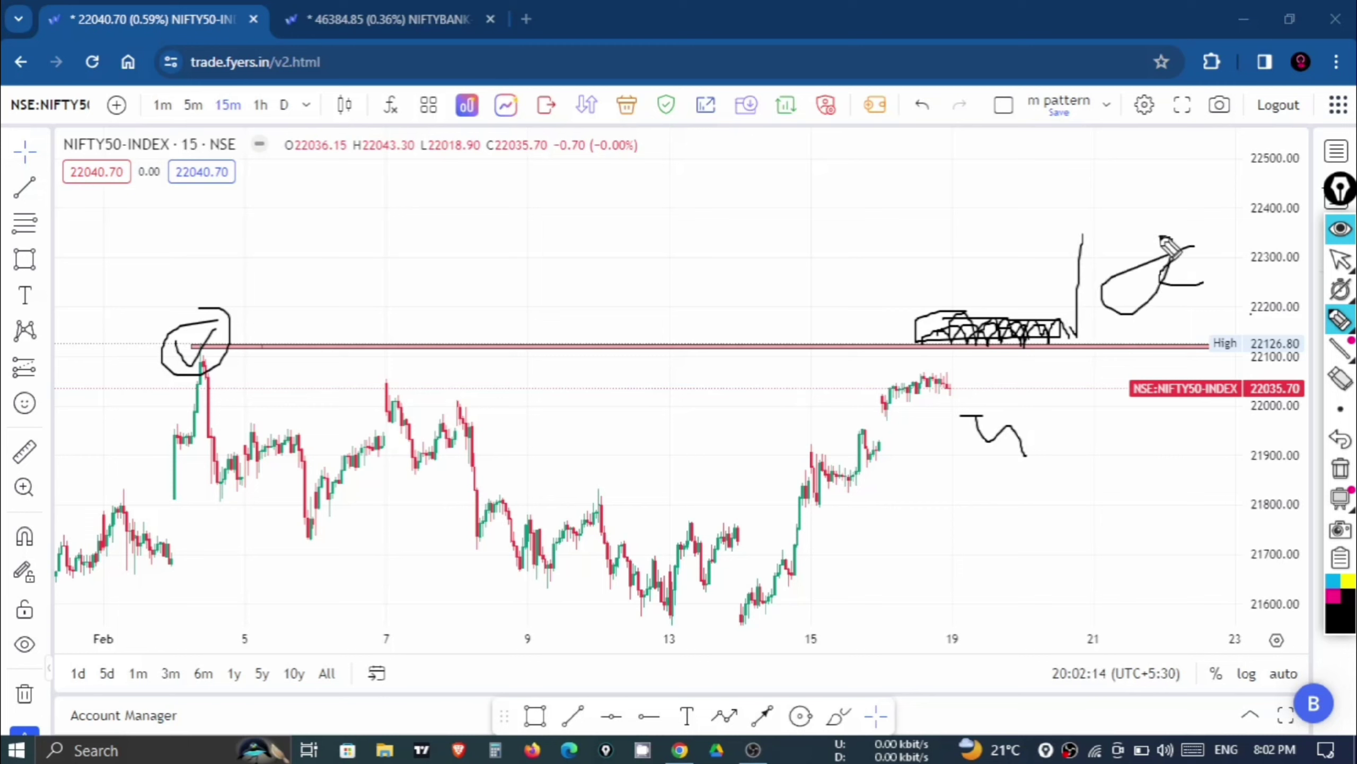
mouse_move(966, 421)
mouse_down()
mouse_move(1034, 457)
mouse_move(1071, 444)
mouse_move(1133, 516)
mouse_up()
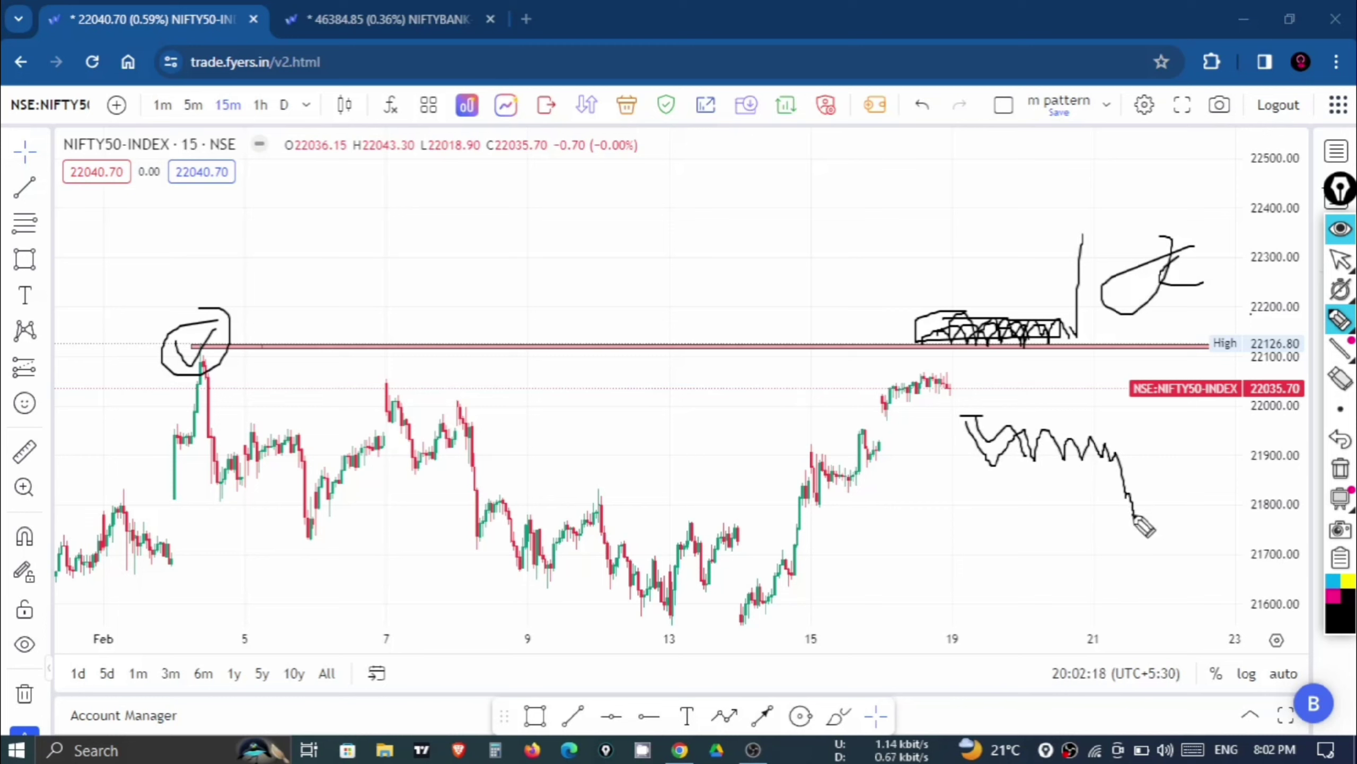
mouse_move(1130, 326)
mouse_down()
mouse_move(1198, 278)
mouse_move(1159, 331)
mouse_up()
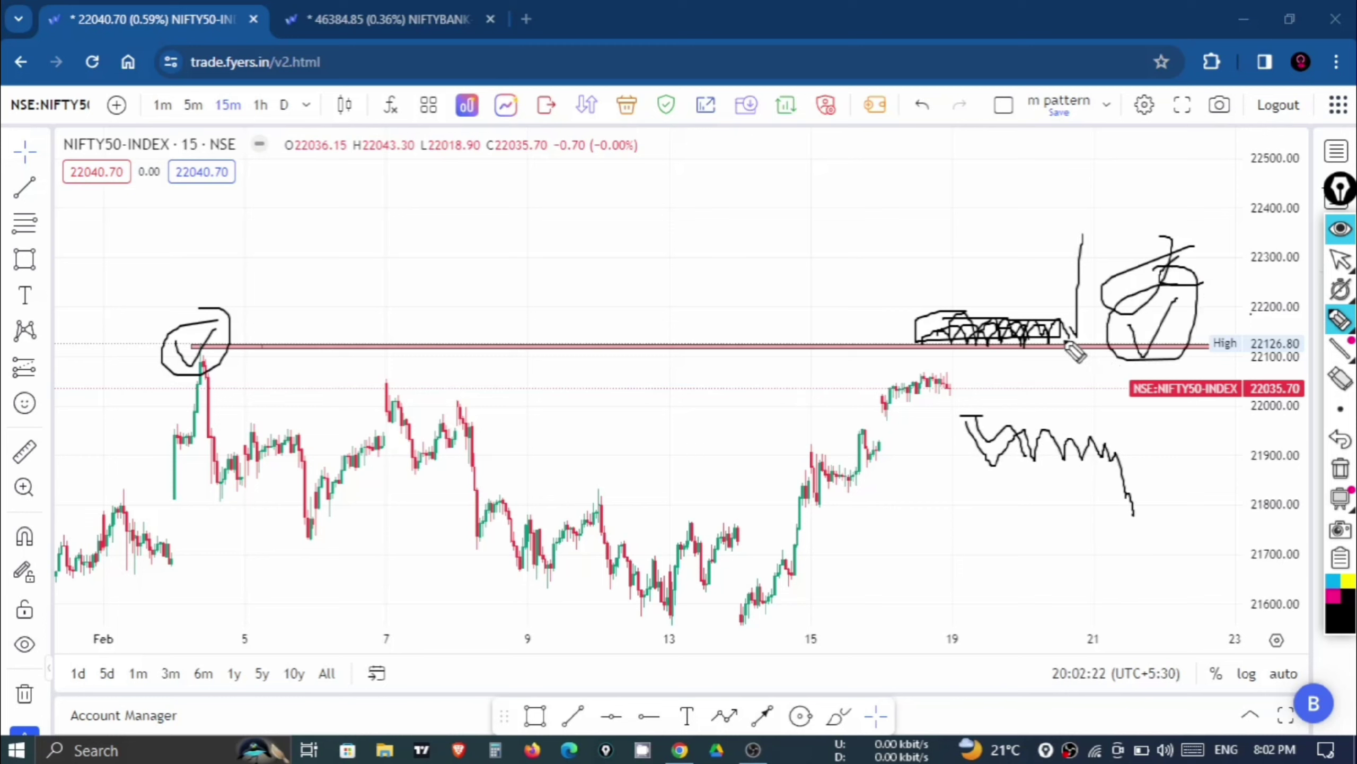
mouse_move(1065, 312)
mouse_down()
mouse_move(1058, 252)
mouse_move(1062, 268)
mouse_up()
click(1341, 469)
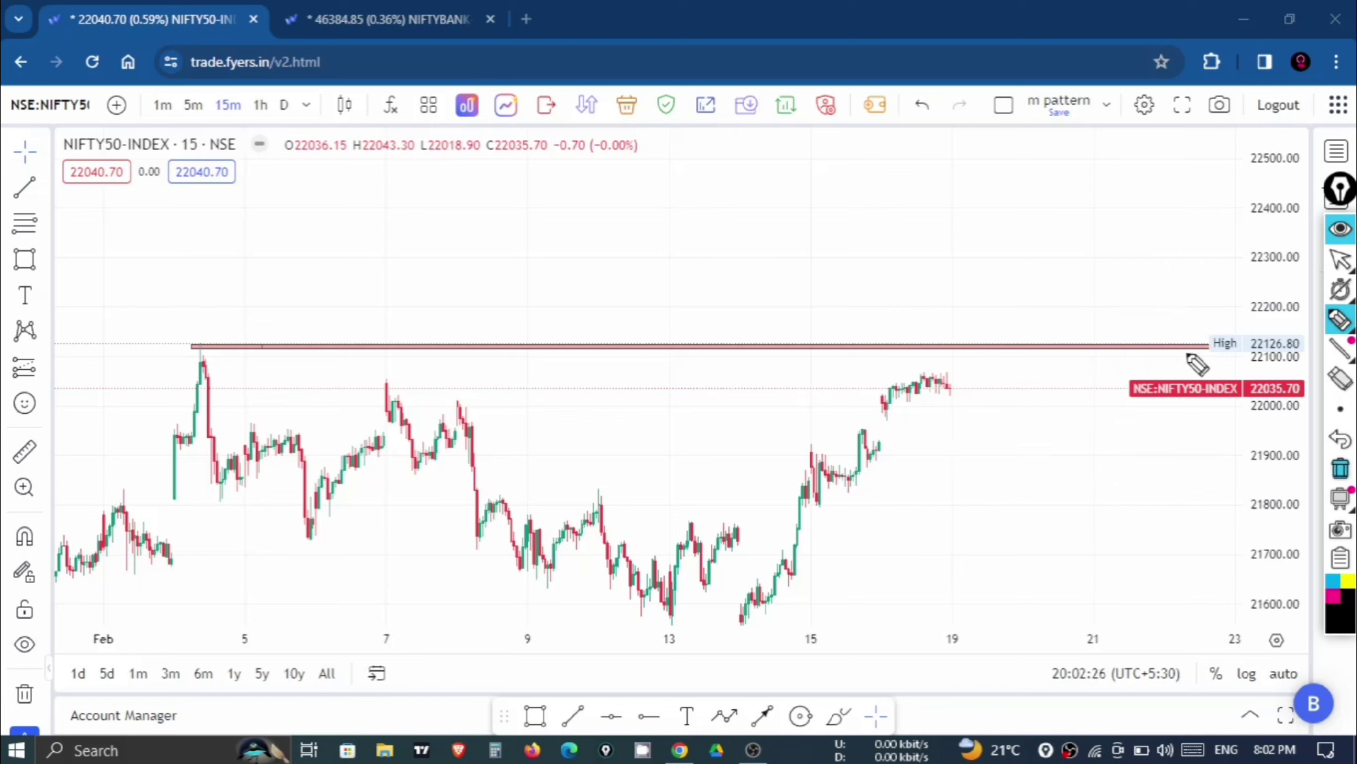
drag(1207, 303, 1211, 298)
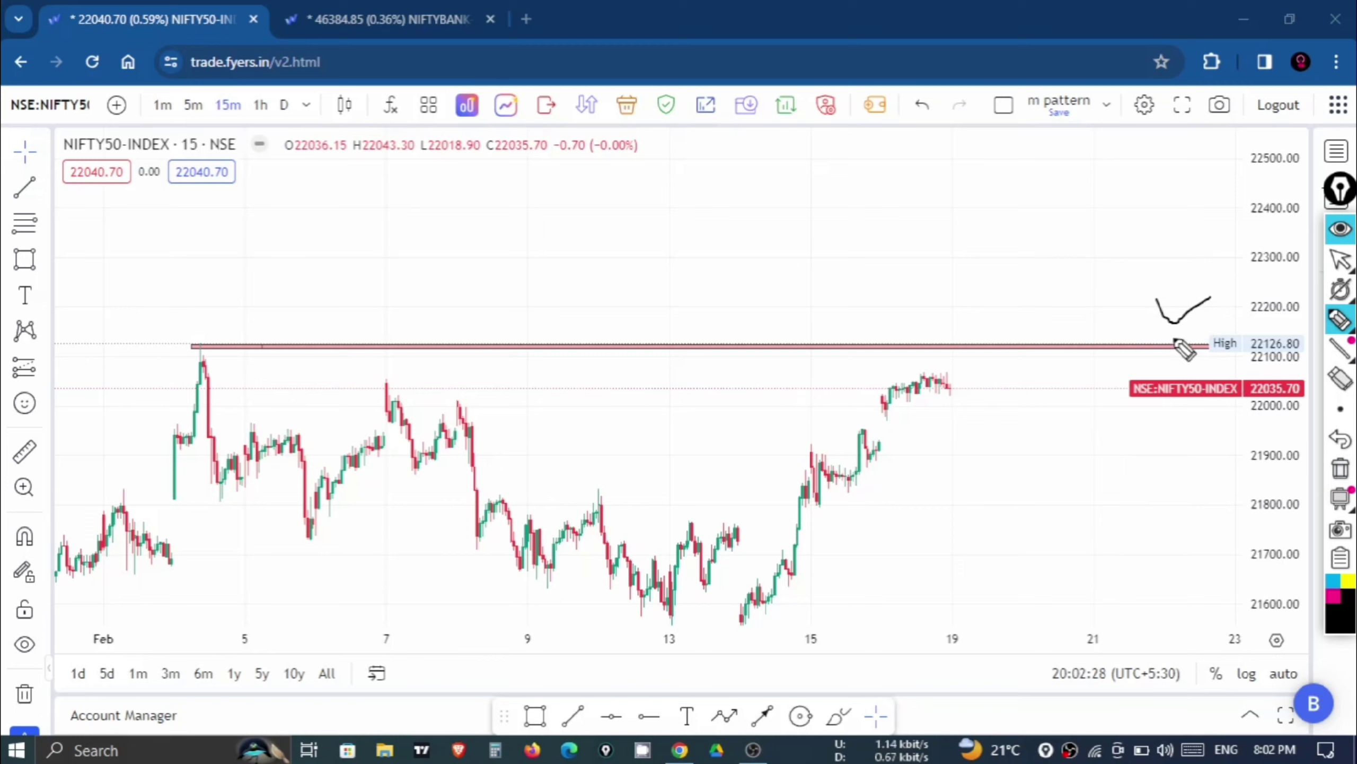
drag(1176, 341, 1200, 342)
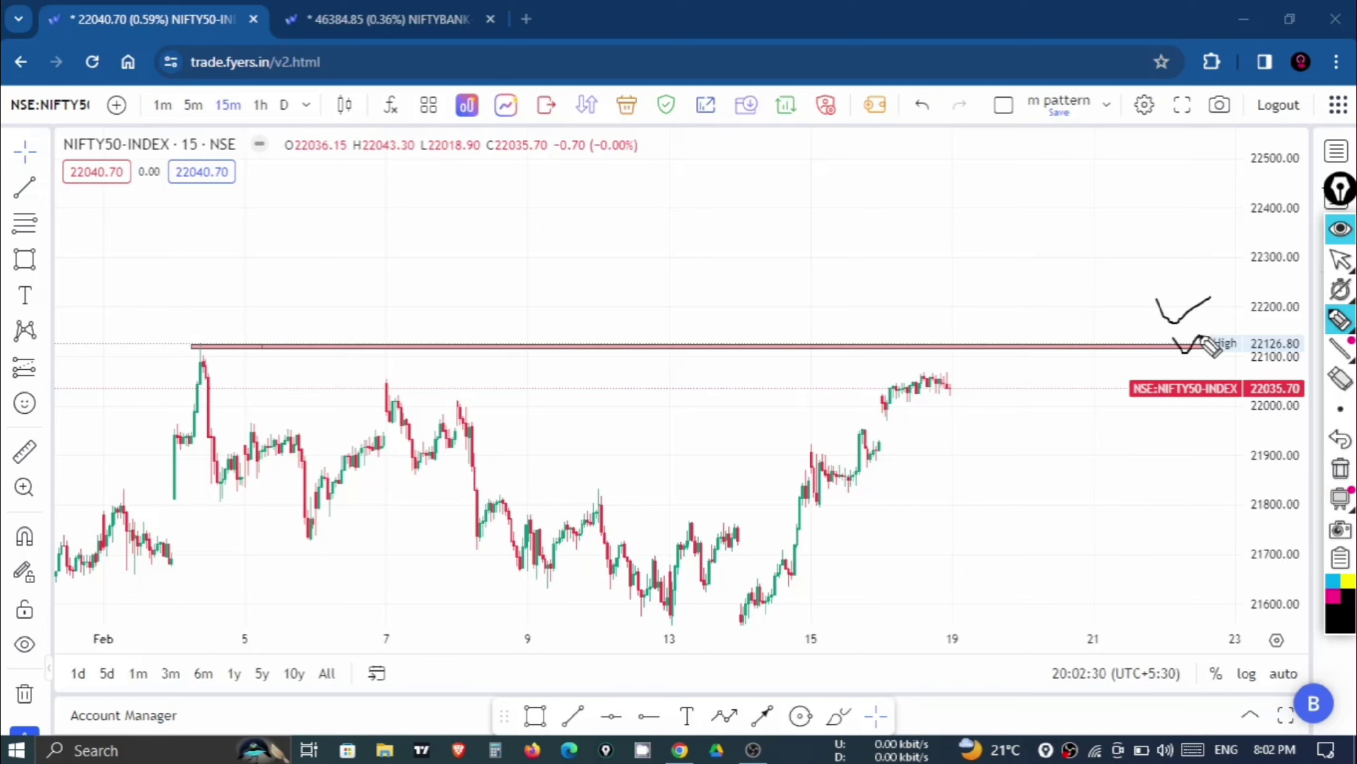
mouse_move(1122, 222)
mouse_down()
mouse_move(1165, 256)
mouse_move(1178, 227)
mouse_move(1165, 216)
mouse_up()
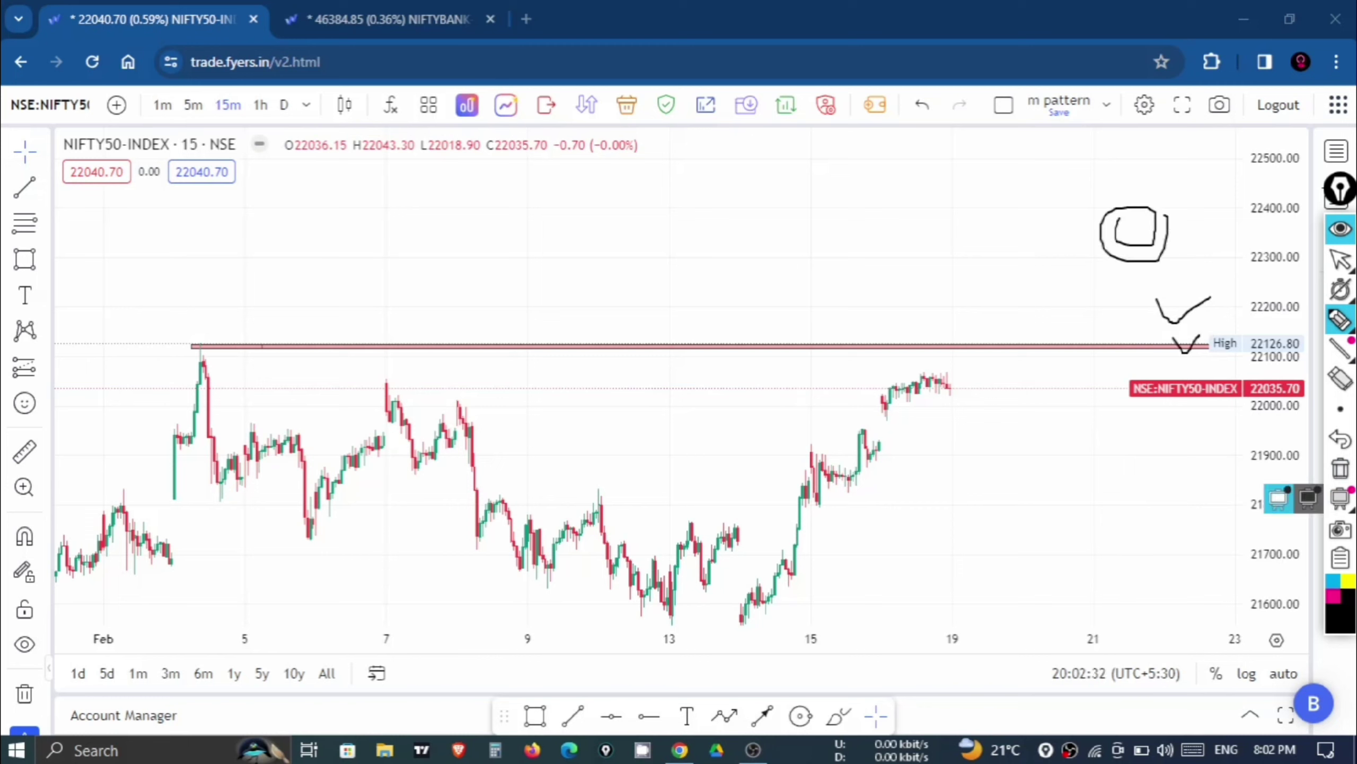
click(1341, 469)
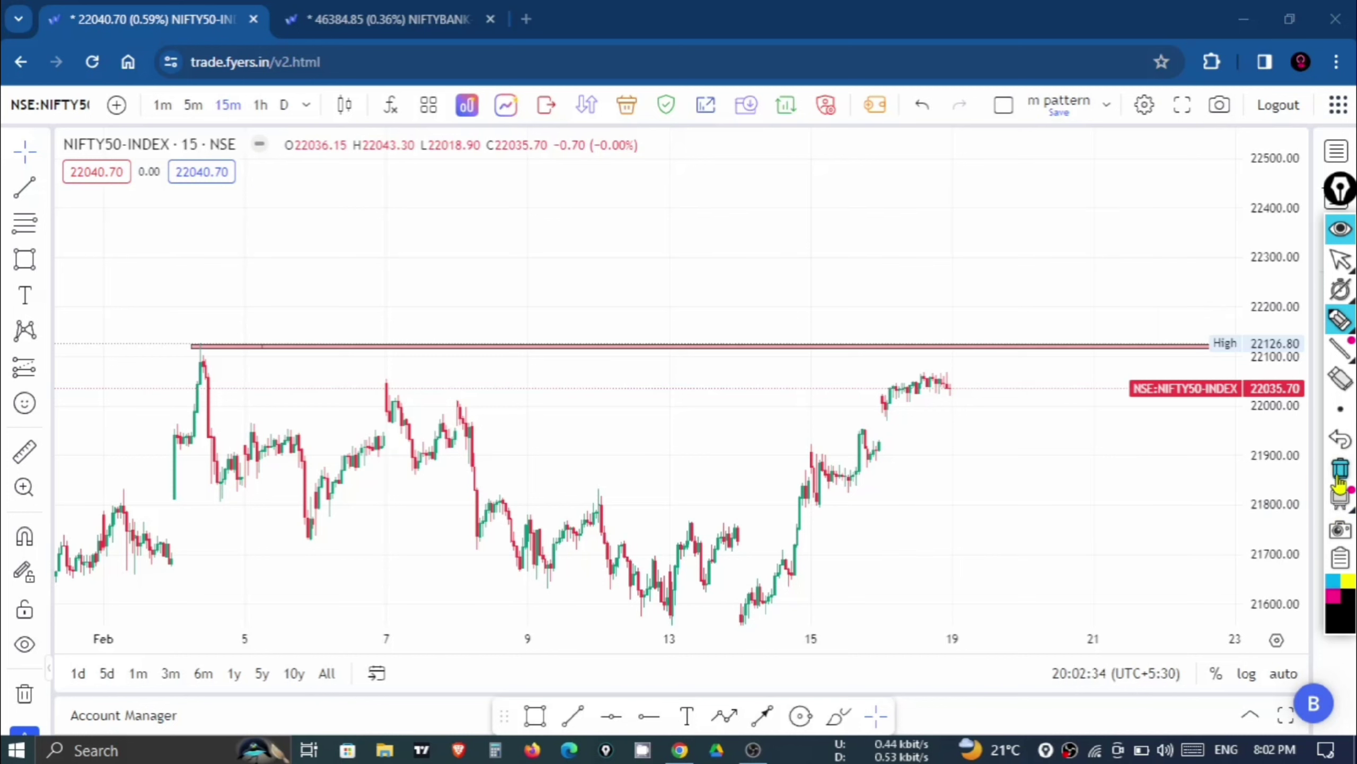
click(1340, 231)
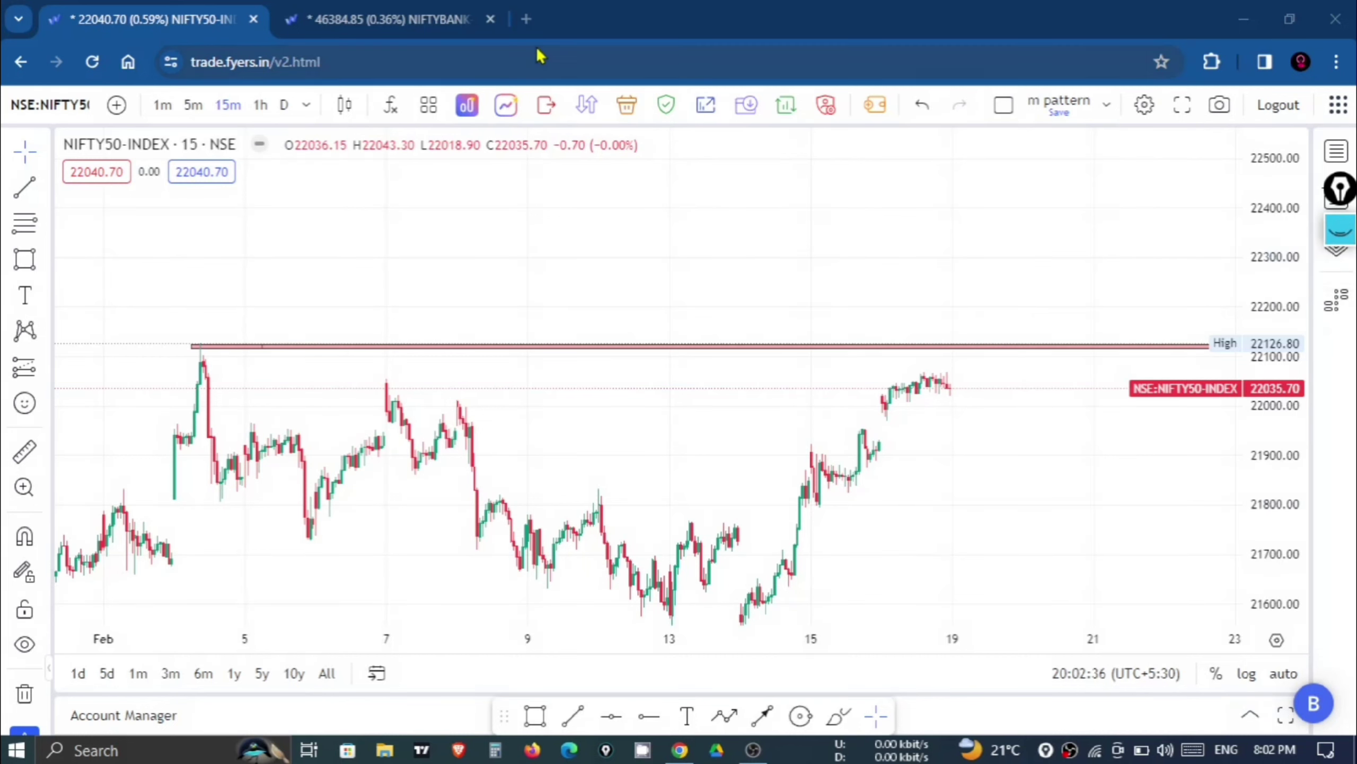
Open NIFTYBANK on daily candles and draw a rectangle zone across the January–February highs near 46,800.
click(388, 19)
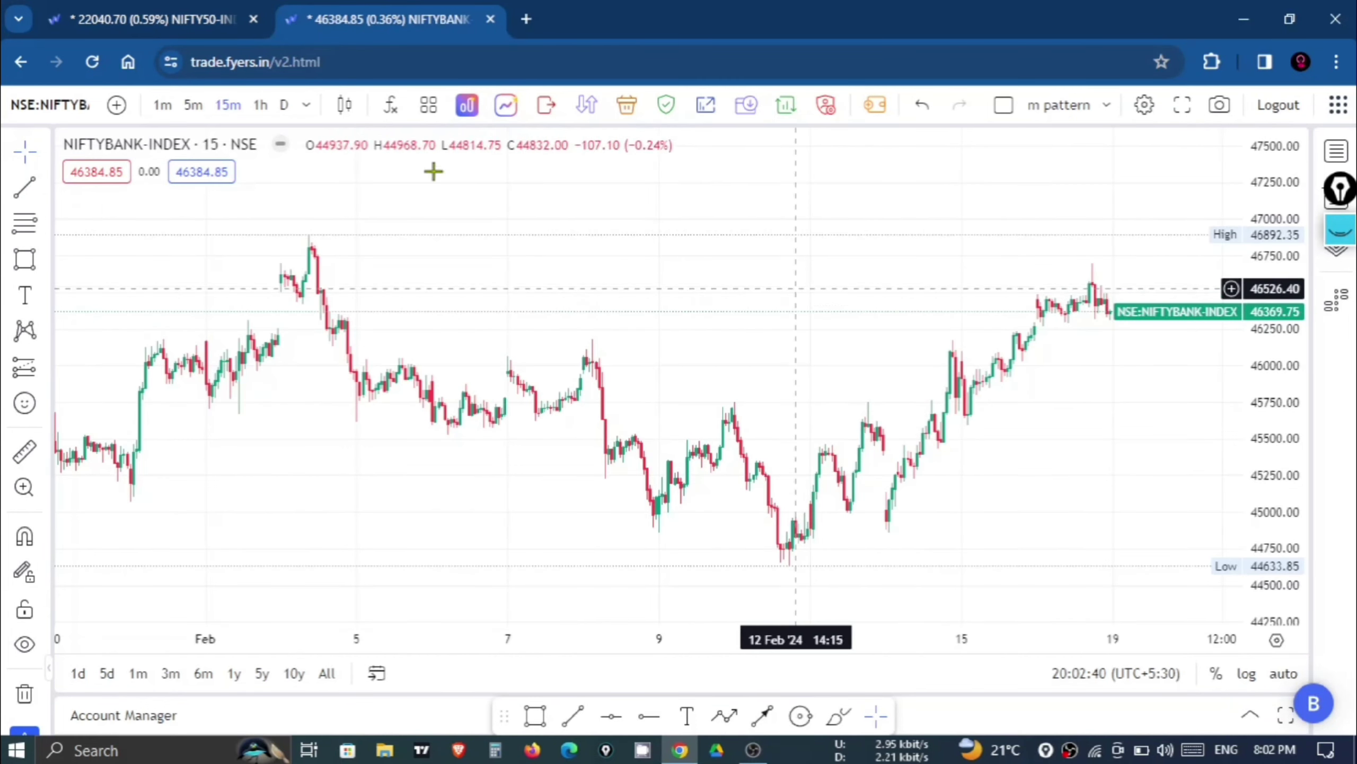
click(284, 106)
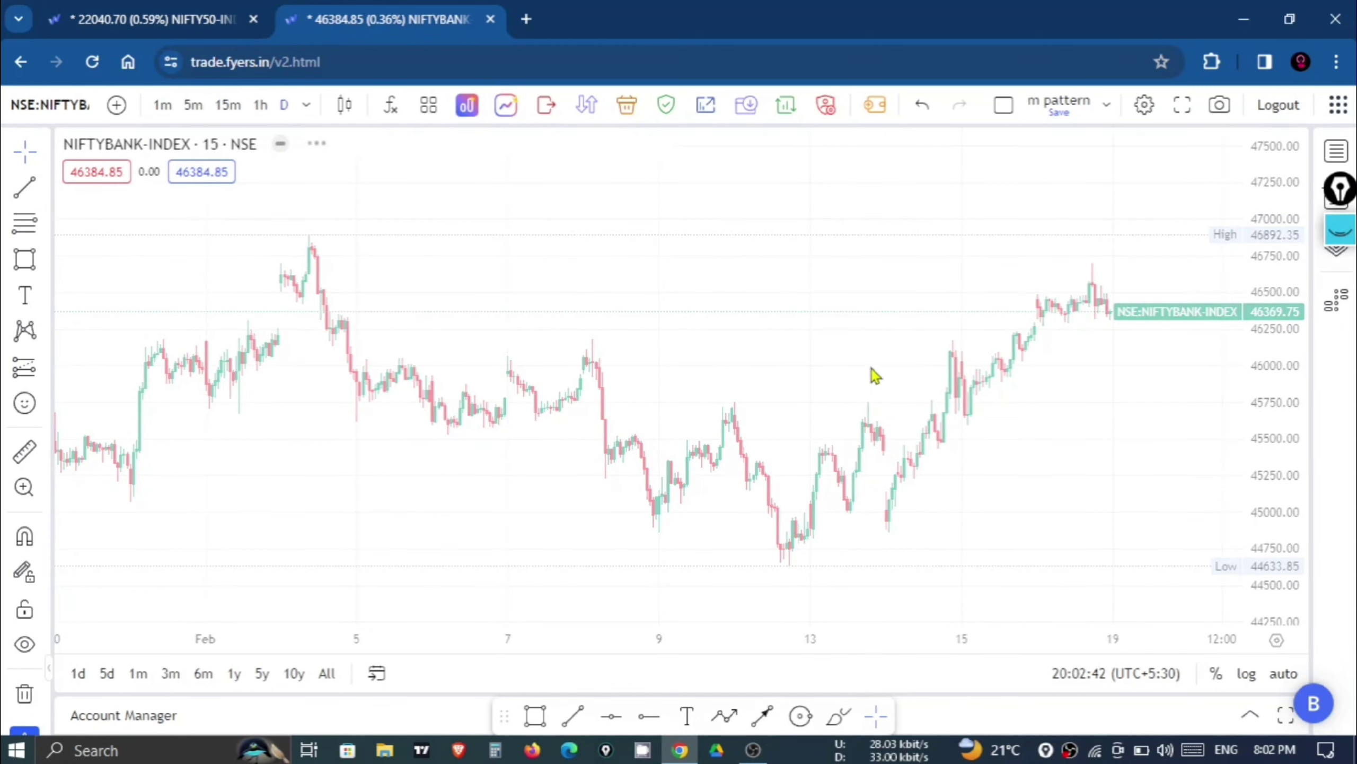
click(735, 582)
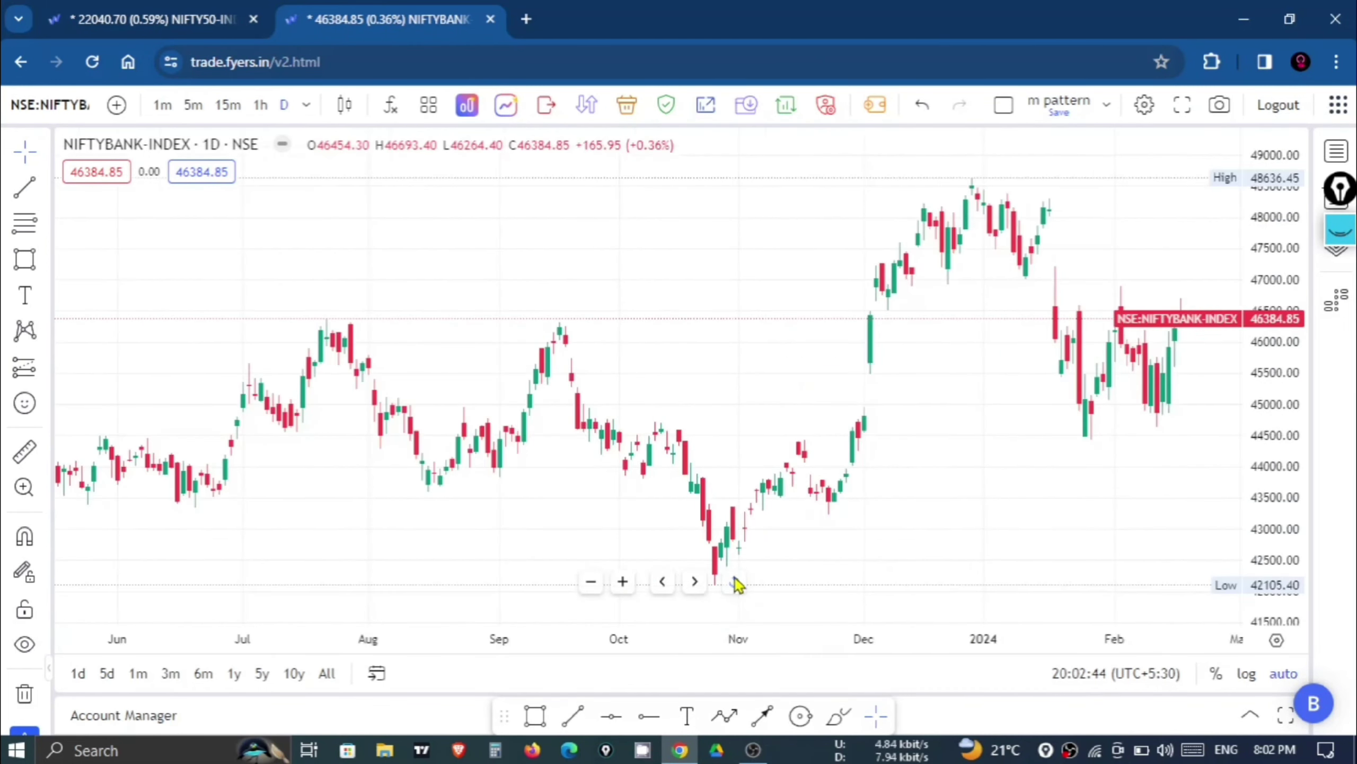
drag(1003, 554, 740, 527)
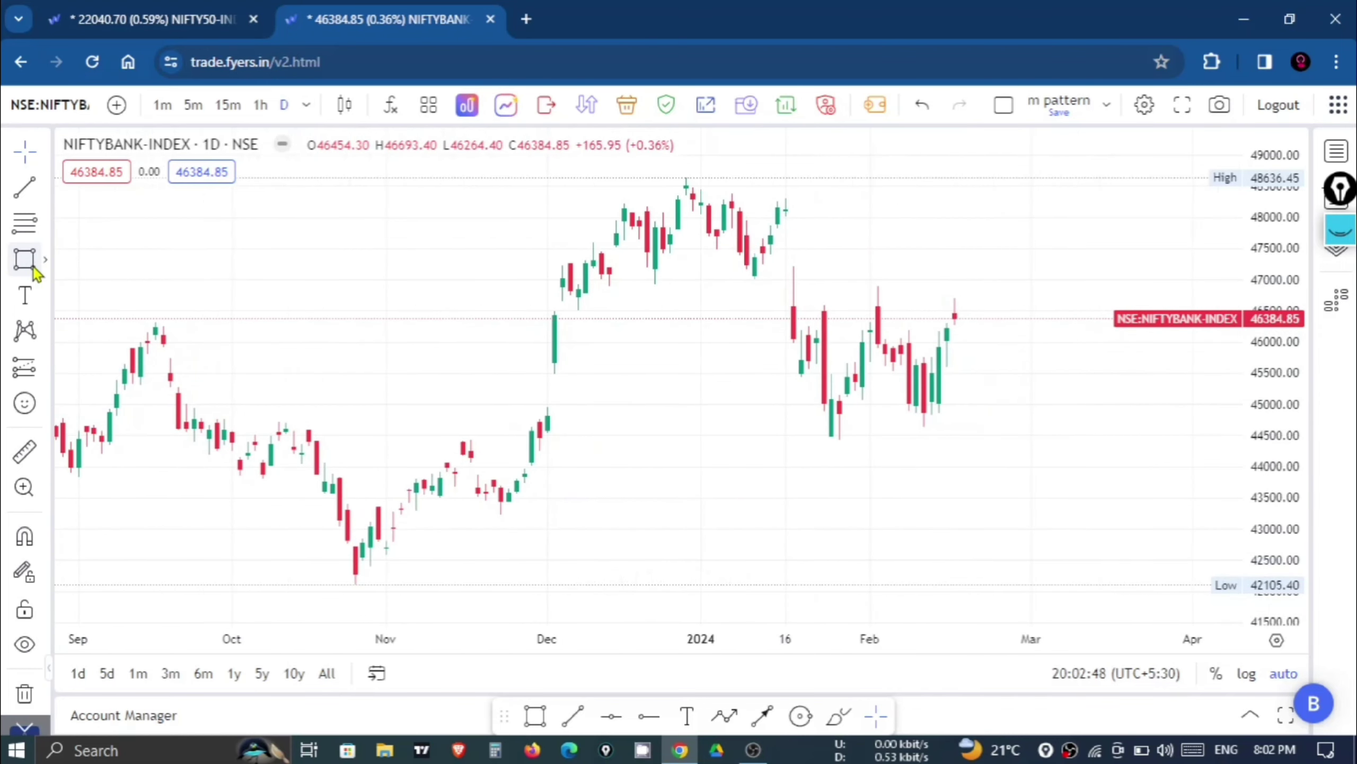
click(31, 264)
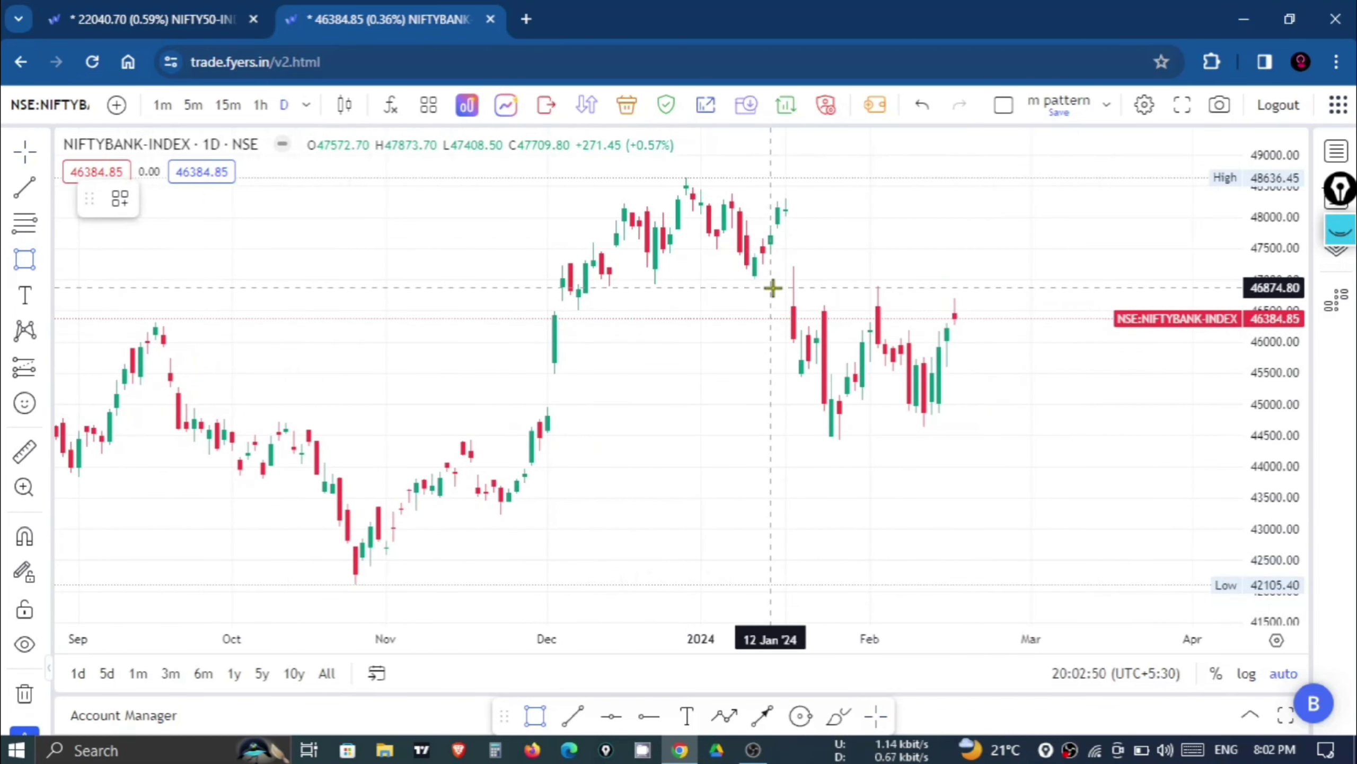
drag(772, 287, 895, 294)
drag(964, 322, 932, 315)
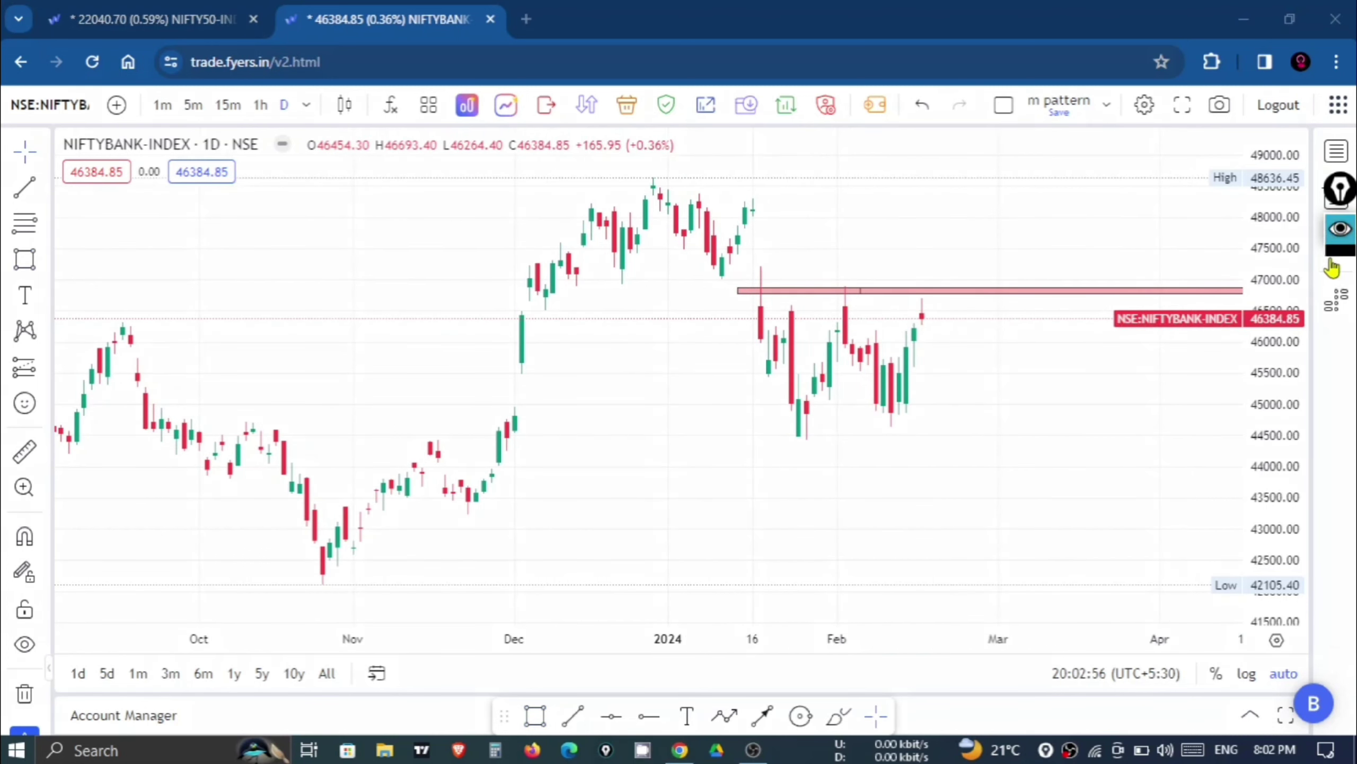
Sketch a range under the zone and a breakout above it, then clear the sketches.
click(1336, 323)
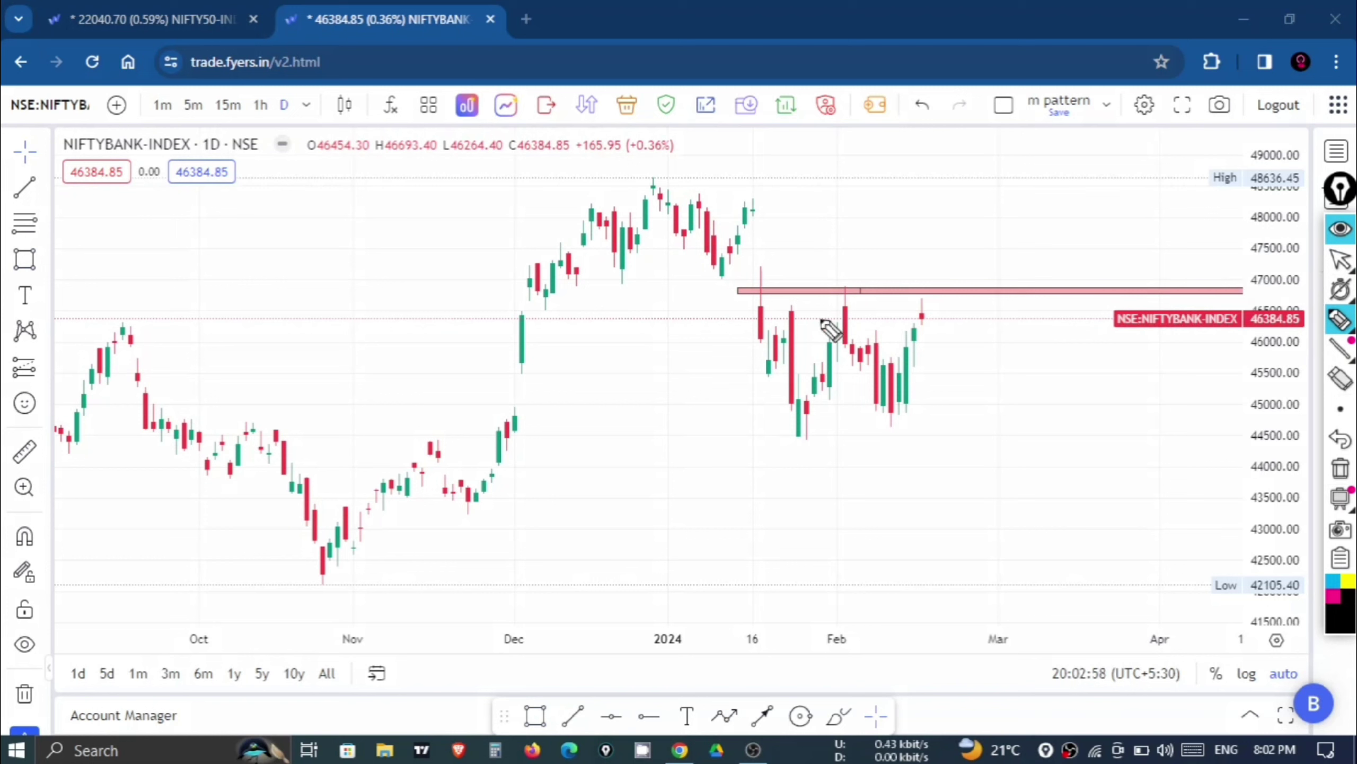
mouse_move(935, 320)
mouse_down()
mouse_move(948, 309)
mouse_move(1015, 348)
mouse_move(1026, 296)
mouse_move(1040, 331)
mouse_move(1040, 186)
mouse_move(1052, 199)
mouse_up()
mouse_move(1001, 280)
mouse_down()
mouse_move(1032, 272)
mouse_move(998, 266)
mouse_move(1032, 290)
mouse_move(1017, 268)
mouse_move(1144, 166)
mouse_move(1090, 201)
mouse_move(1160, 275)
mouse_up()
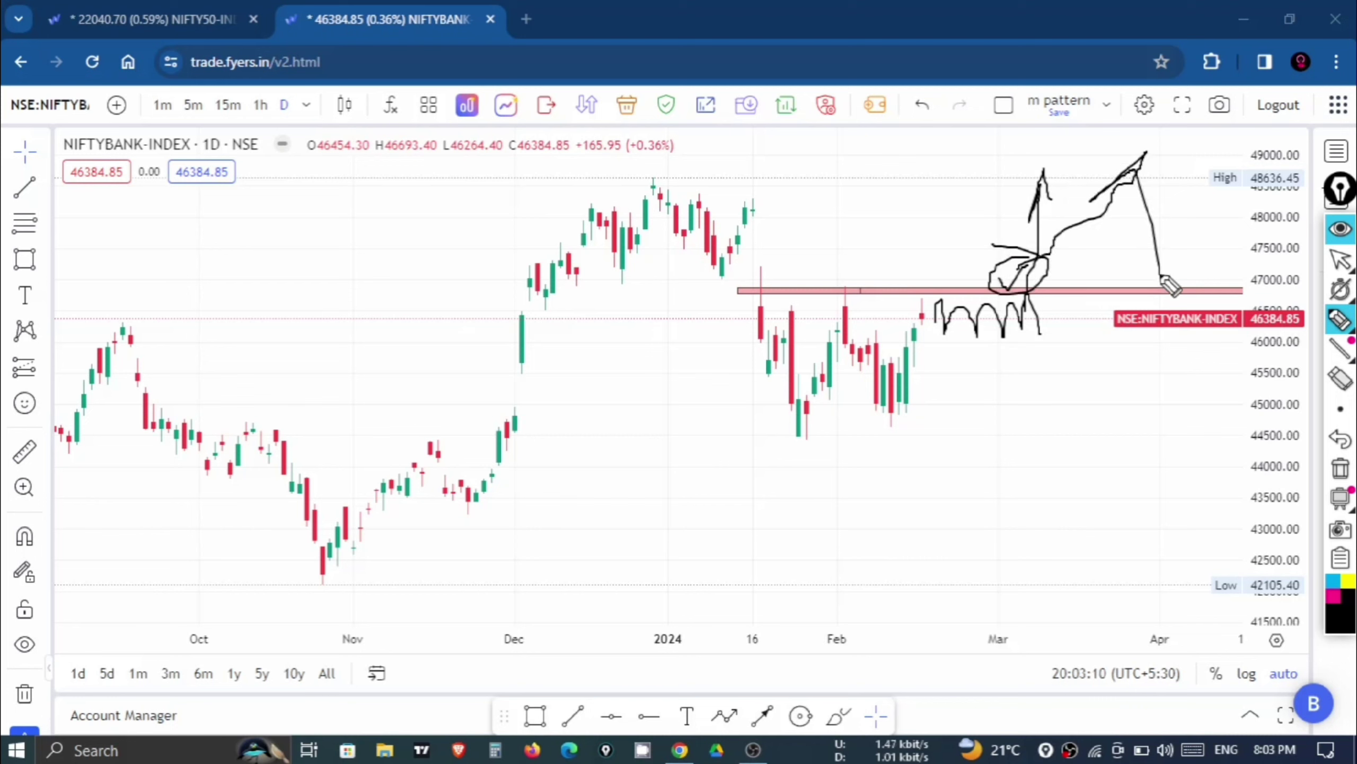
click(1341, 469)
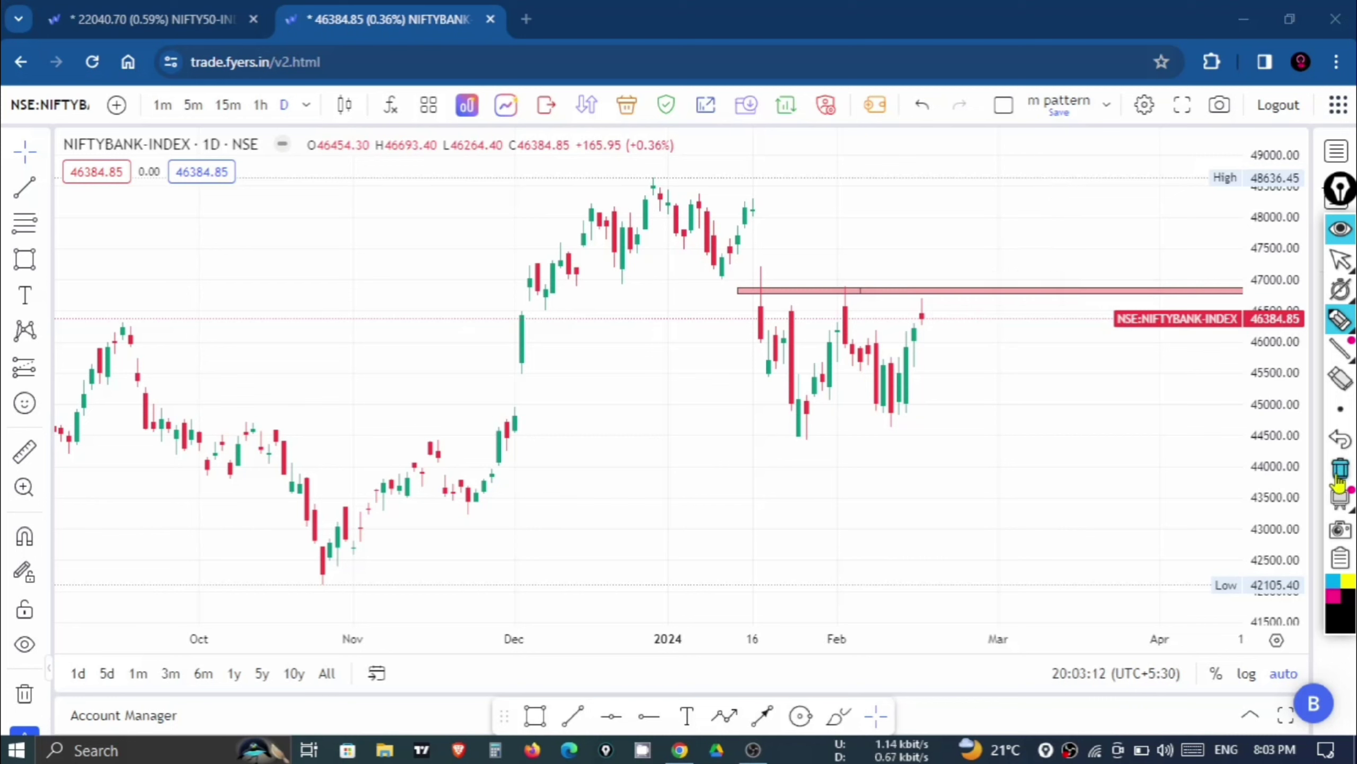
Hide the pen, switch NIFTYBANK to 15-minute candles and rescale prices to 44000–48000.
mouse_move(1340, 409)
click(1341, 229)
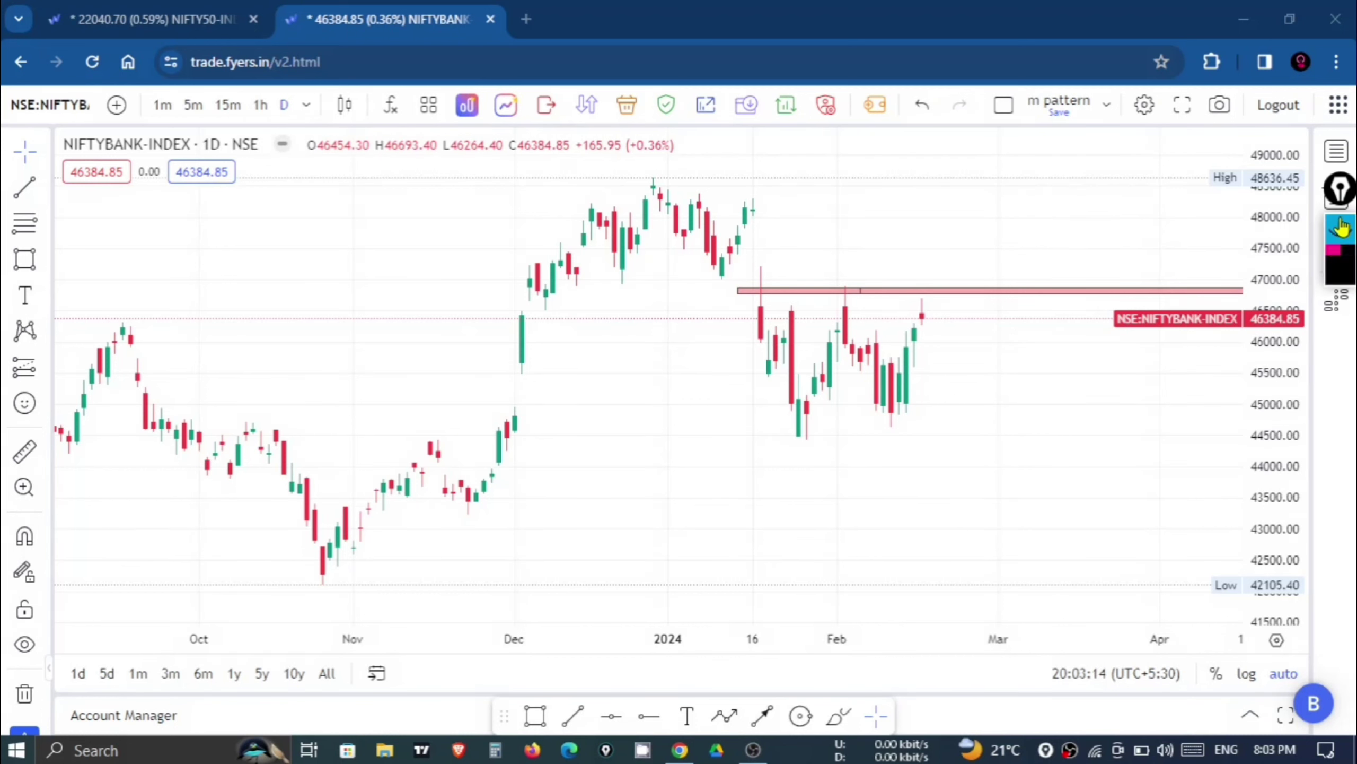
click(235, 110)
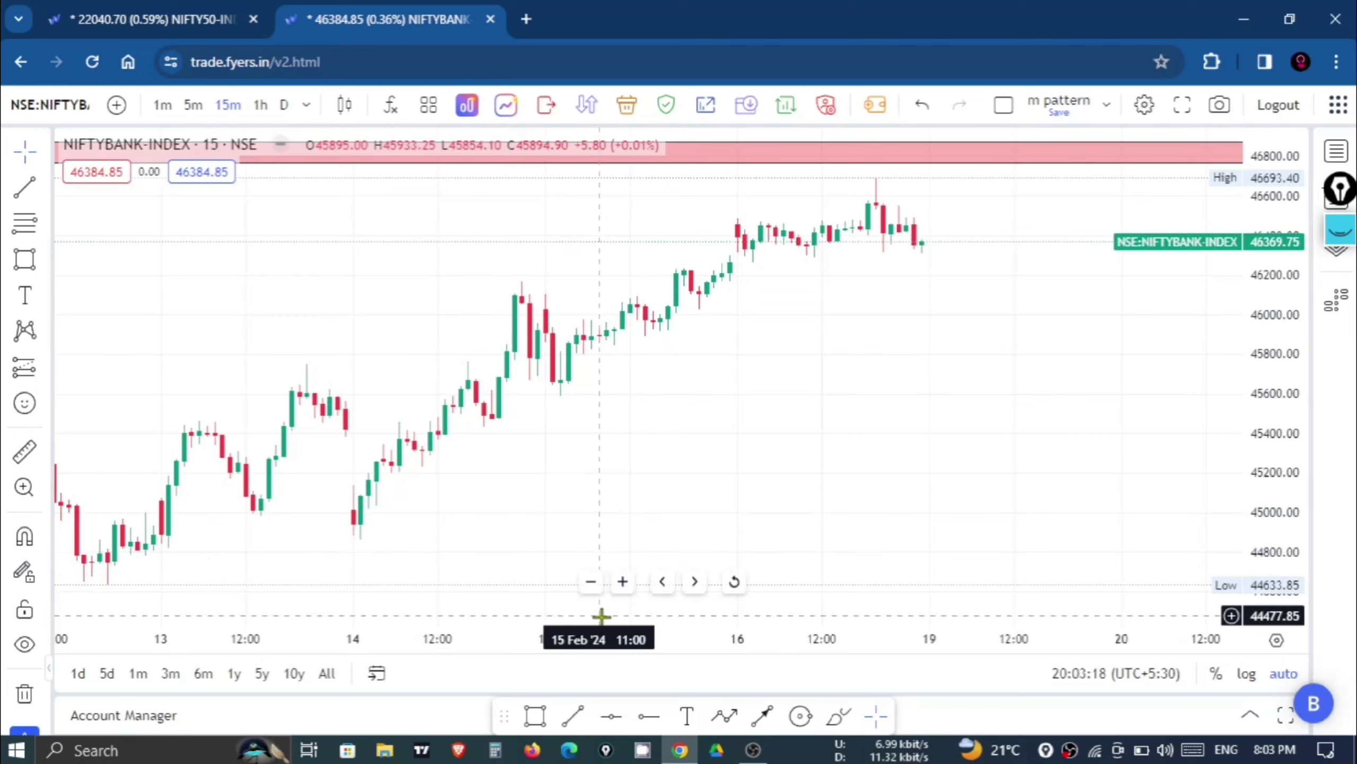
drag(585, 636, 1183, 568)
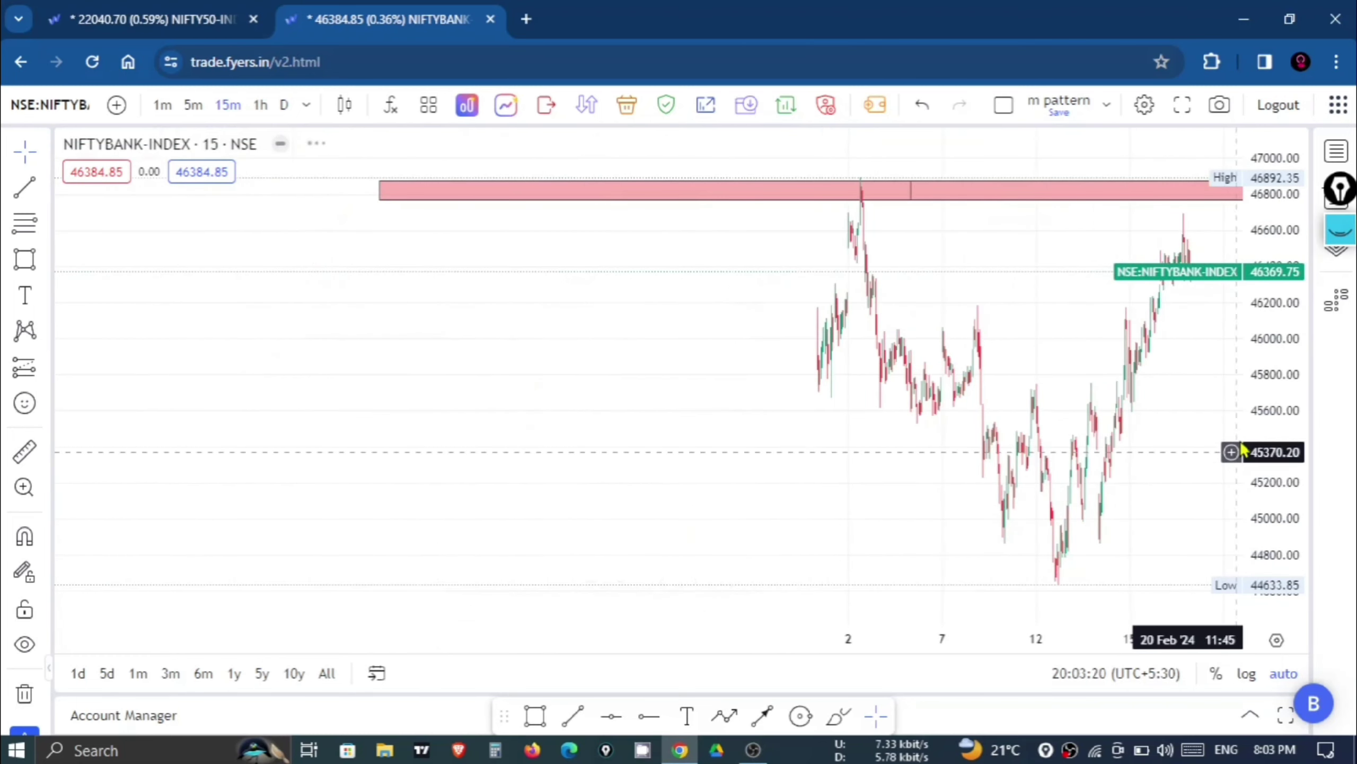
drag(1252, 431, 879, 522)
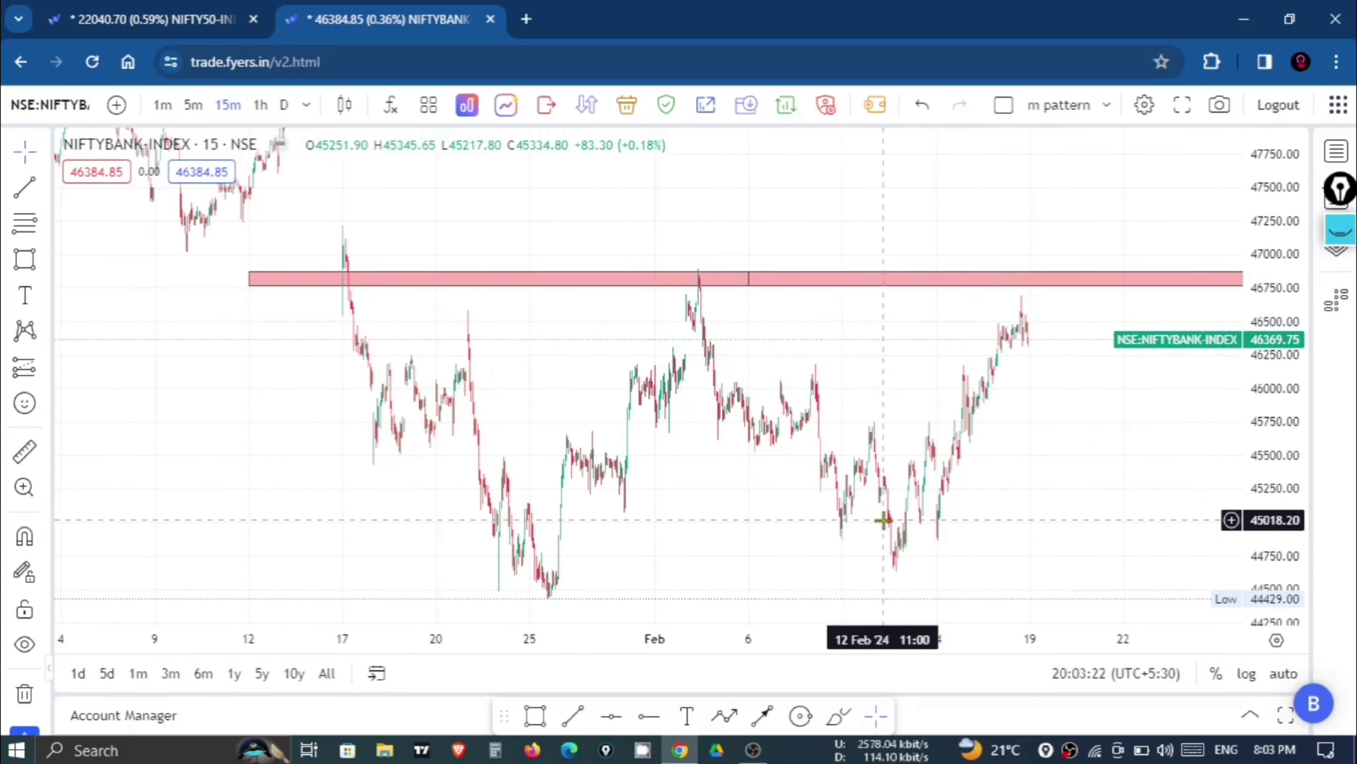
drag(1286, 388, 1288, 400)
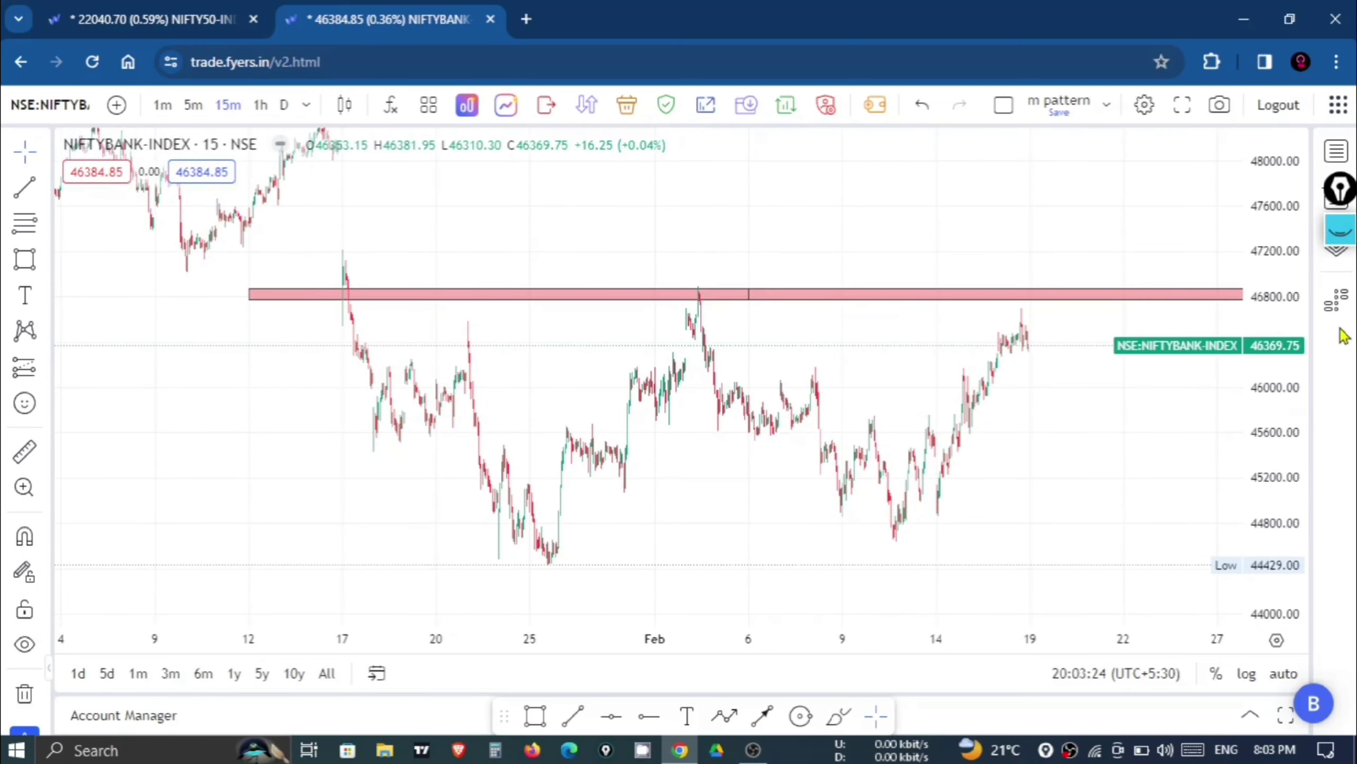
click(1341, 247)
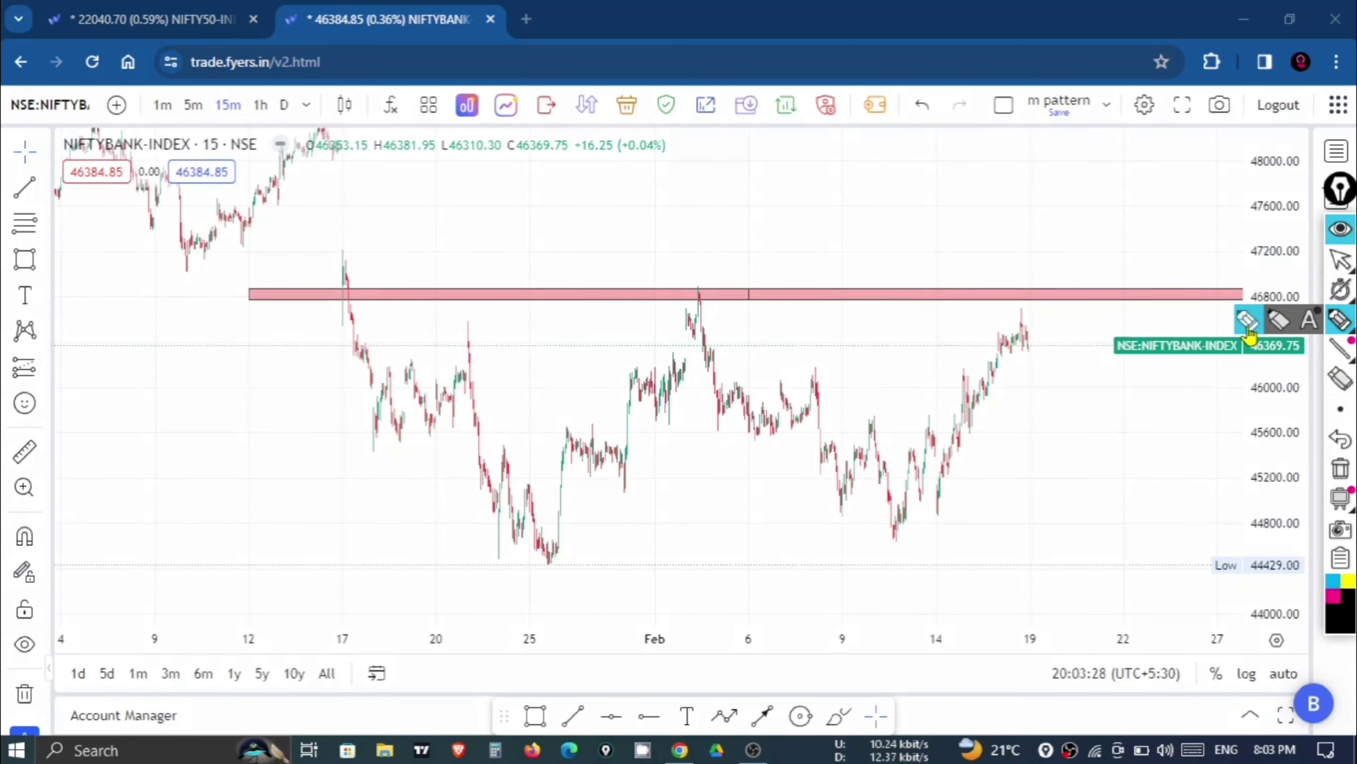
click(1248, 331)
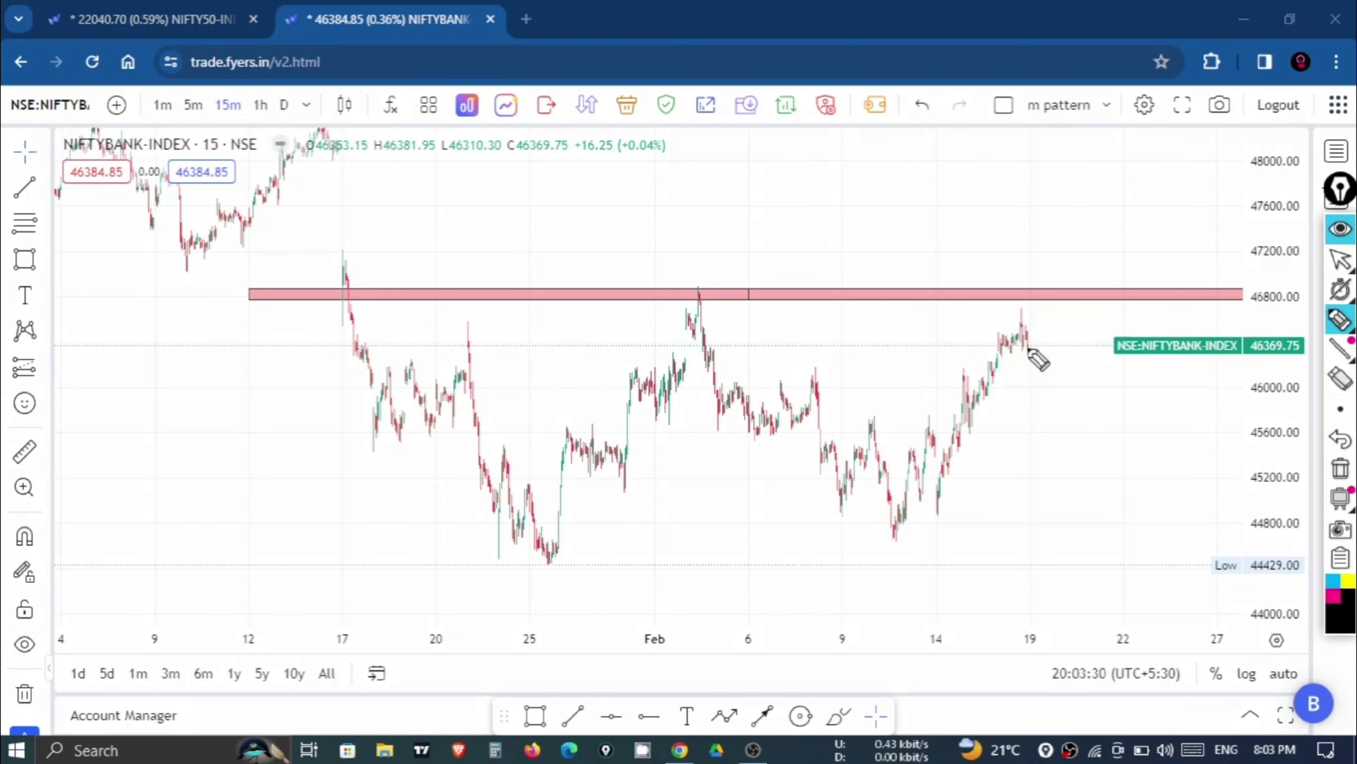
mouse_move(1027, 323)
mouse_down()
mouse_move(1098, 345)
mouse_move(1129, 299)
mouse_move(1128, 261)
mouse_move(1149, 295)
mouse_move(1034, 296)
mouse_up()
drag(685, 296, 685, 306)
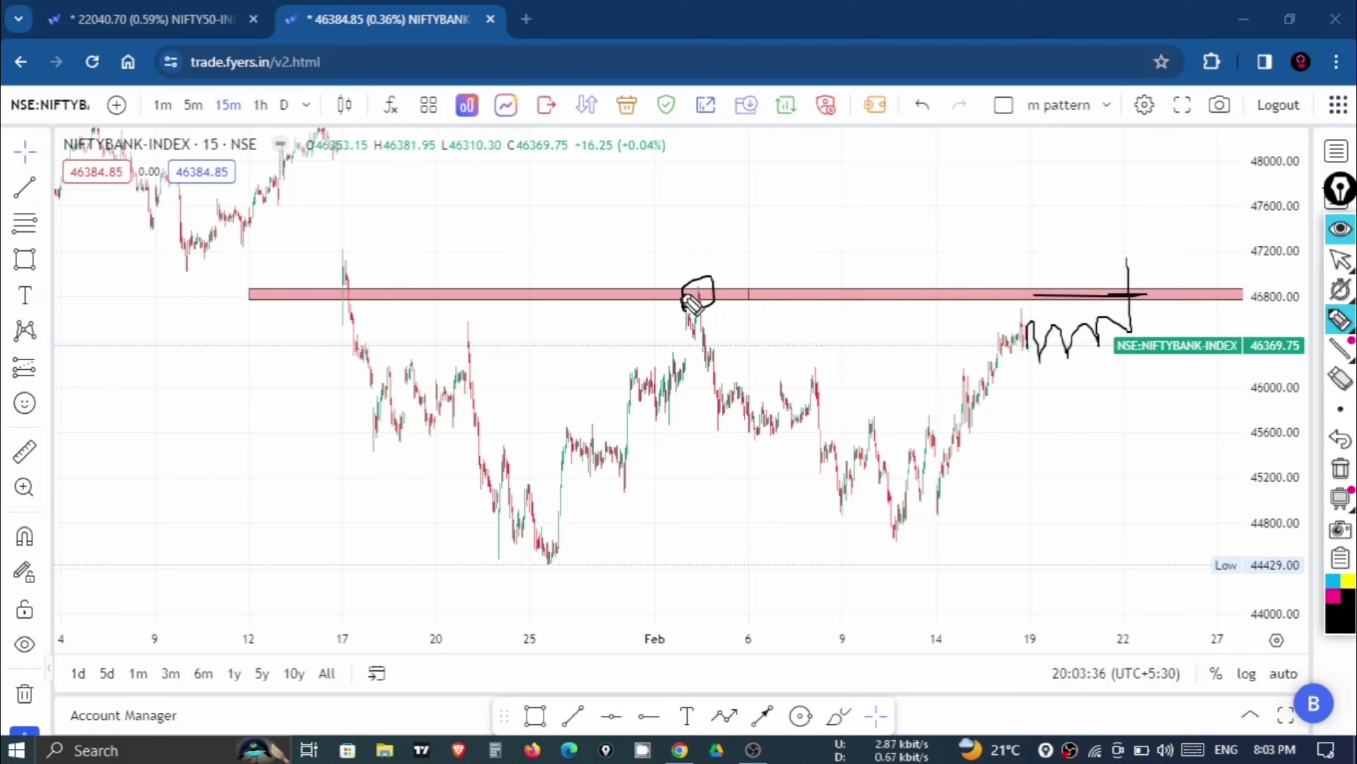
click(1336, 262)
click(691, 298)
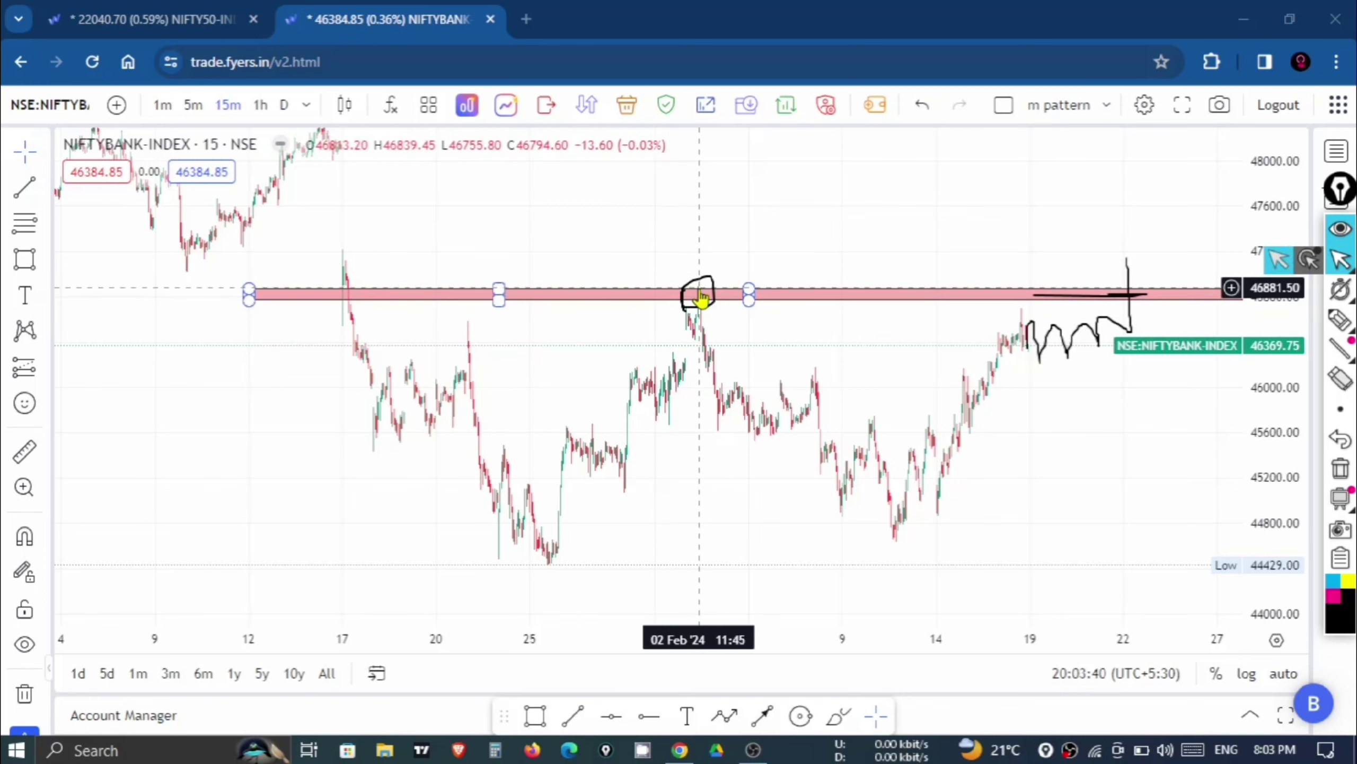
click(1122, 324)
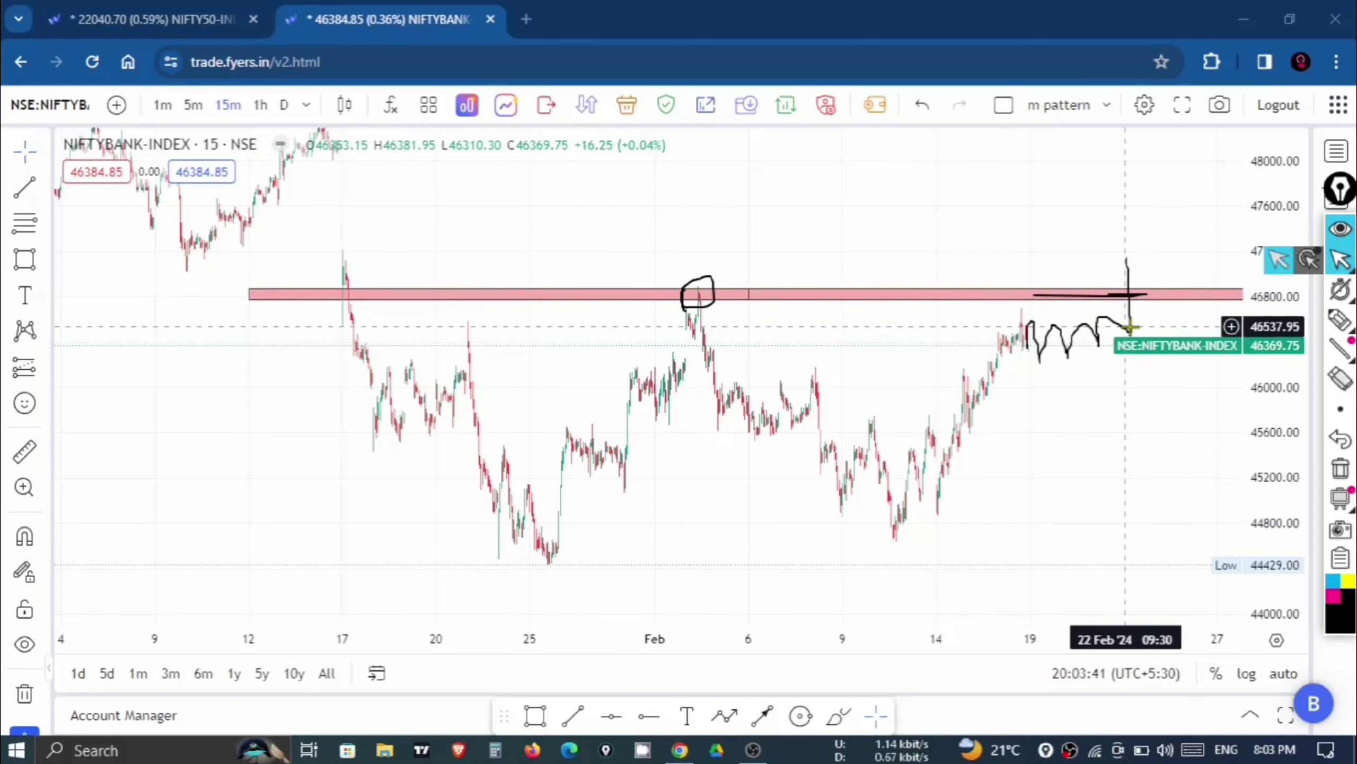
click(1336, 325)
drag(1132, 294, 1164, 131)
mouse_move(989, 190)
mouse_down()
mouse_move(977, 225)
mouse_move(1043, 209)
mouse_up()
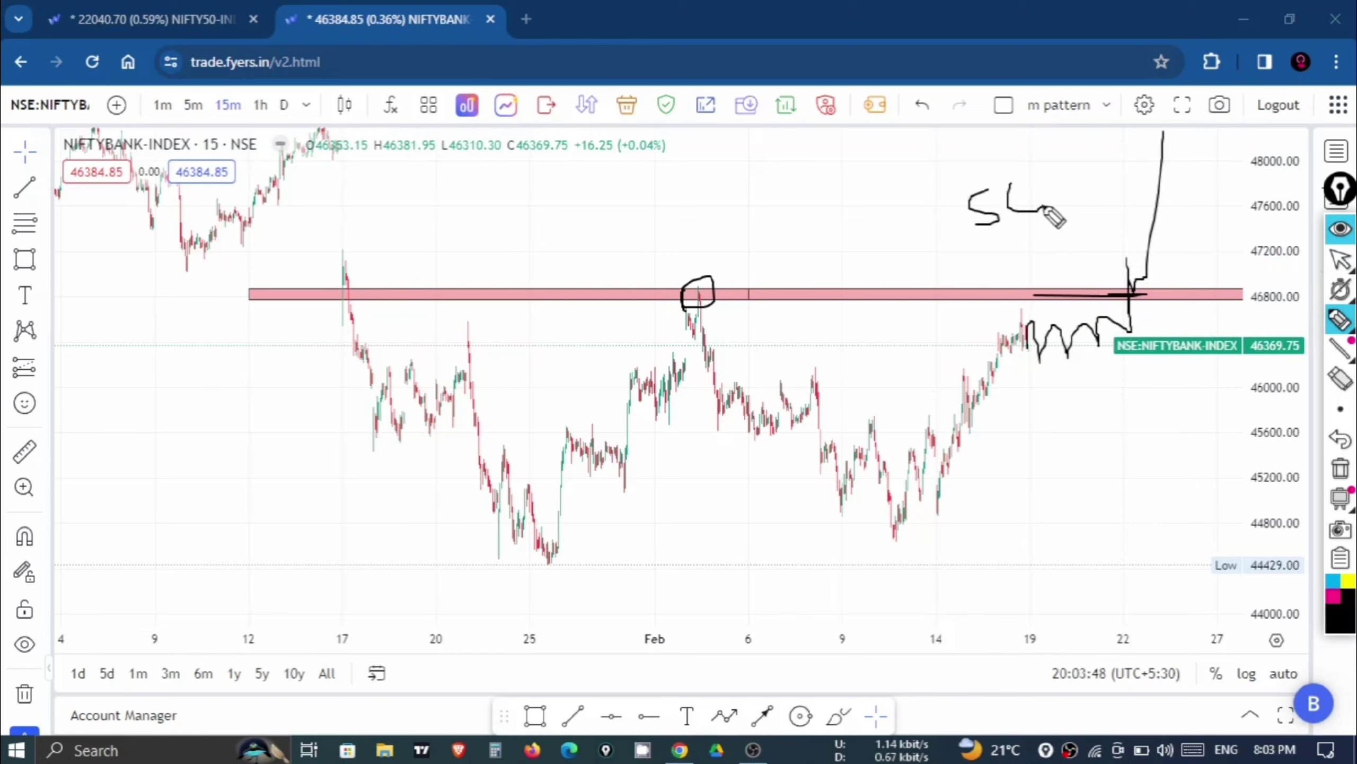
mouse_move(1189, 242)
mouse_down()
mouse_move(1297, 239)
mouse_move(1273, 260)
mouse_move(1232, 240)
mouse_move(1170, 154)
mouse_move(1149, 176)
mouse_move(1271, 146)
mouse_up()
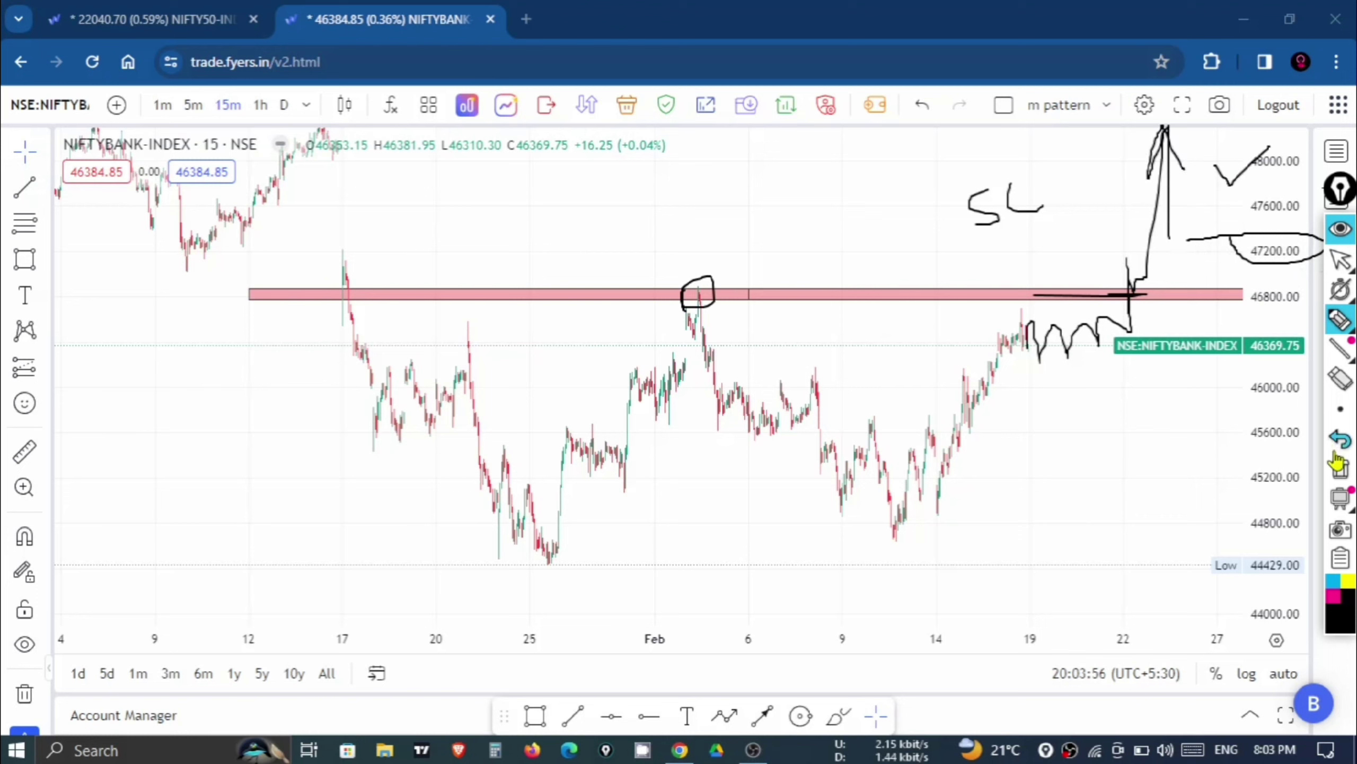
click(1340, 468)
mouse_move(1045, 305)
mouse_down()
mouse_move(1146, 295)
mouse_move(1156, 151)
mouse_up()
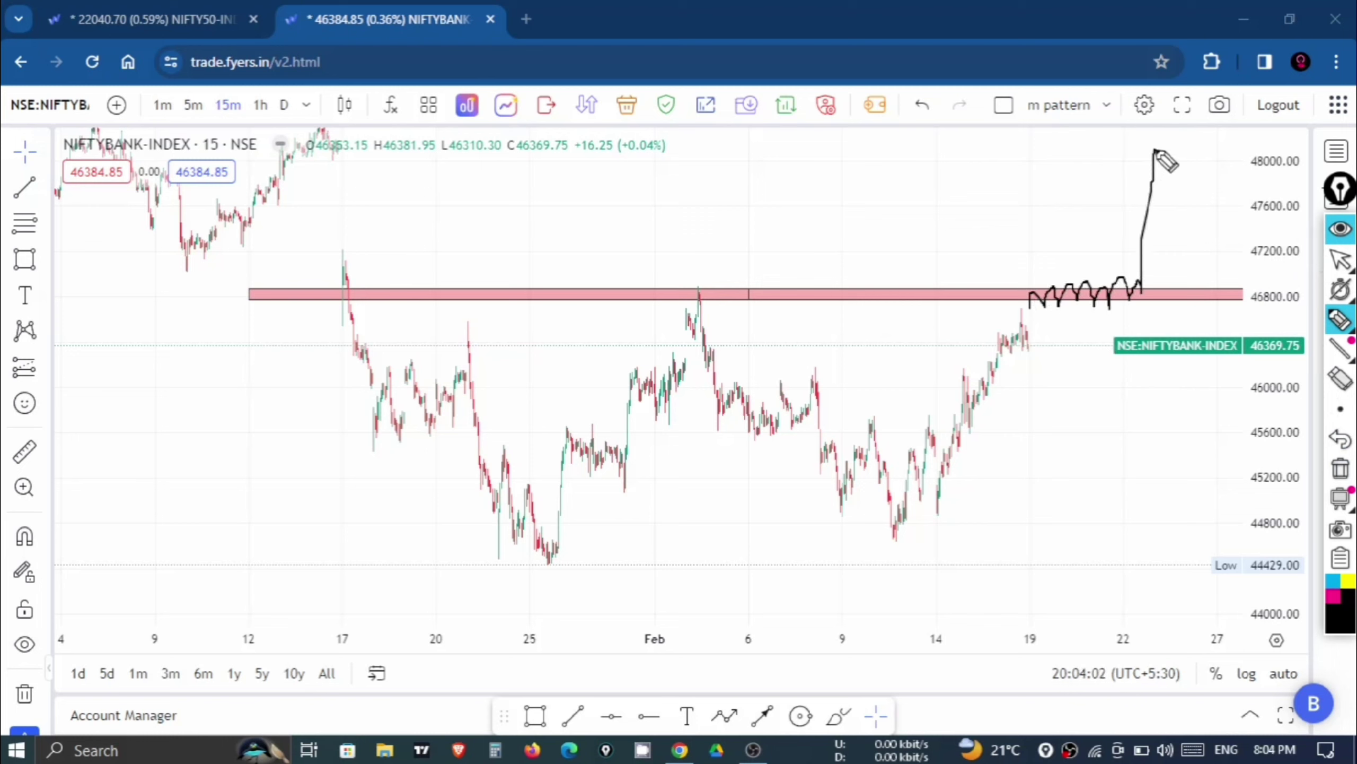
mouse_move(1204, 240)
mouse_down()
mouse_move(1301, 237)
mouse_move(1259, 267)
mouse_move(1250, 233)
mouse_up()
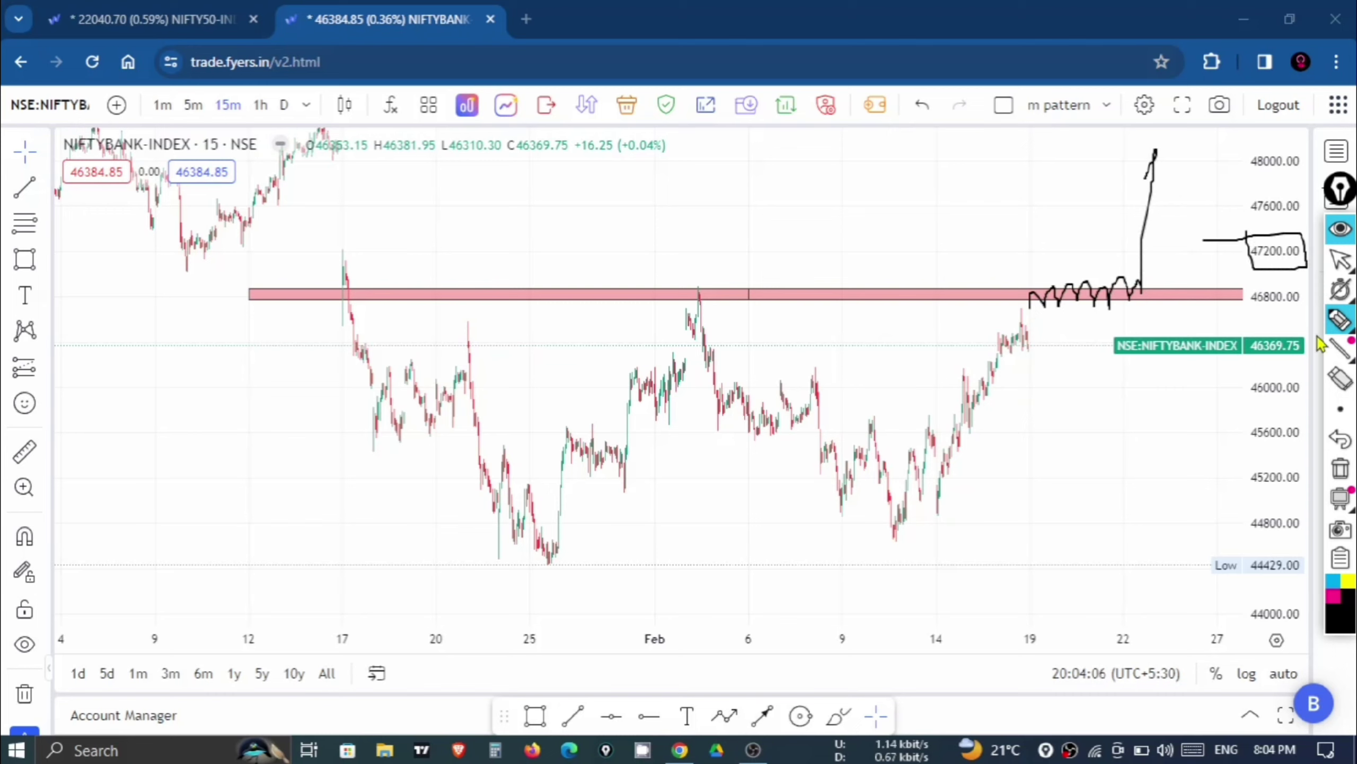
click(1341, 473)
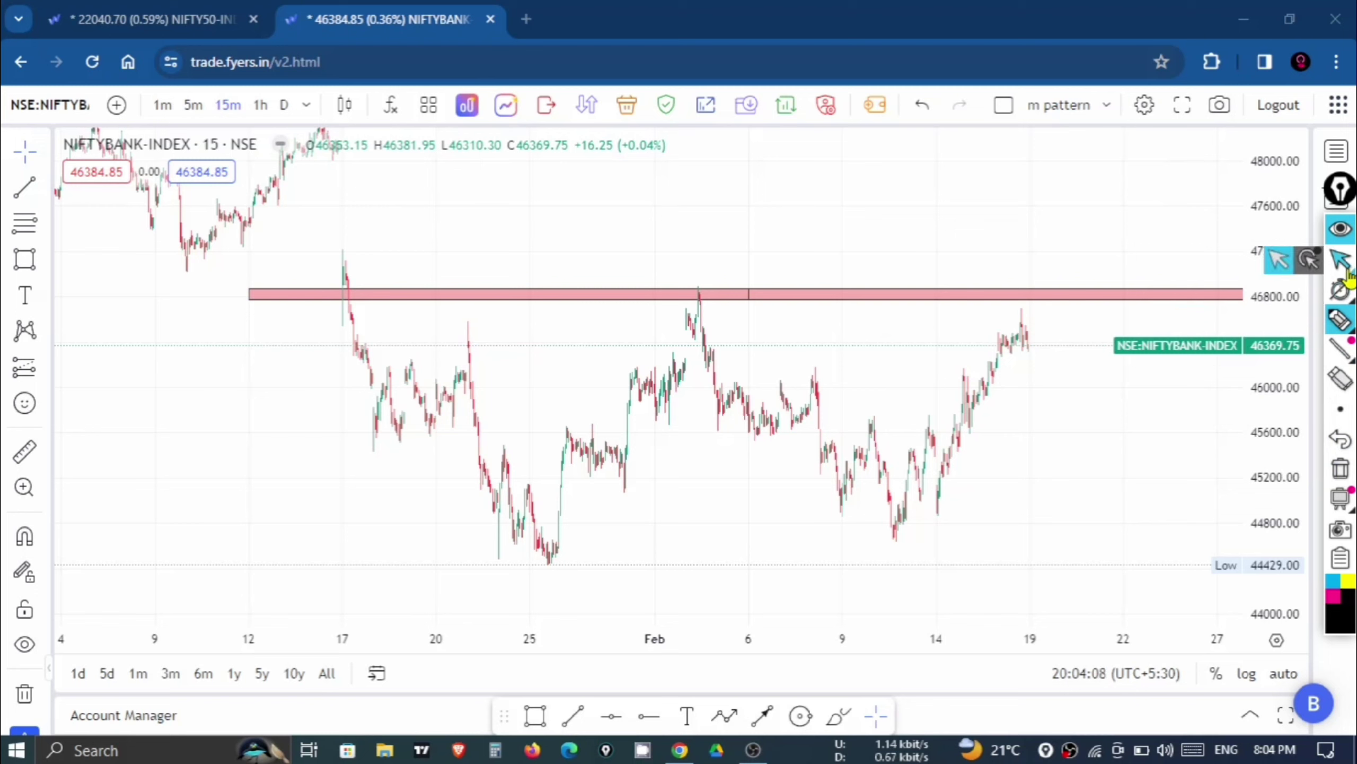
Sketch a pullback from the latest candles toward 46000, clear it and pan the chart.
drag(1032, 329, 1085, 386)
click(1045, 426)
mouse_move(1072, 461)
mouse_down()
mouse_move(1040, 439)
mouse_move(1047, 466)
mouse_move(1005, 423)
mouse_up()
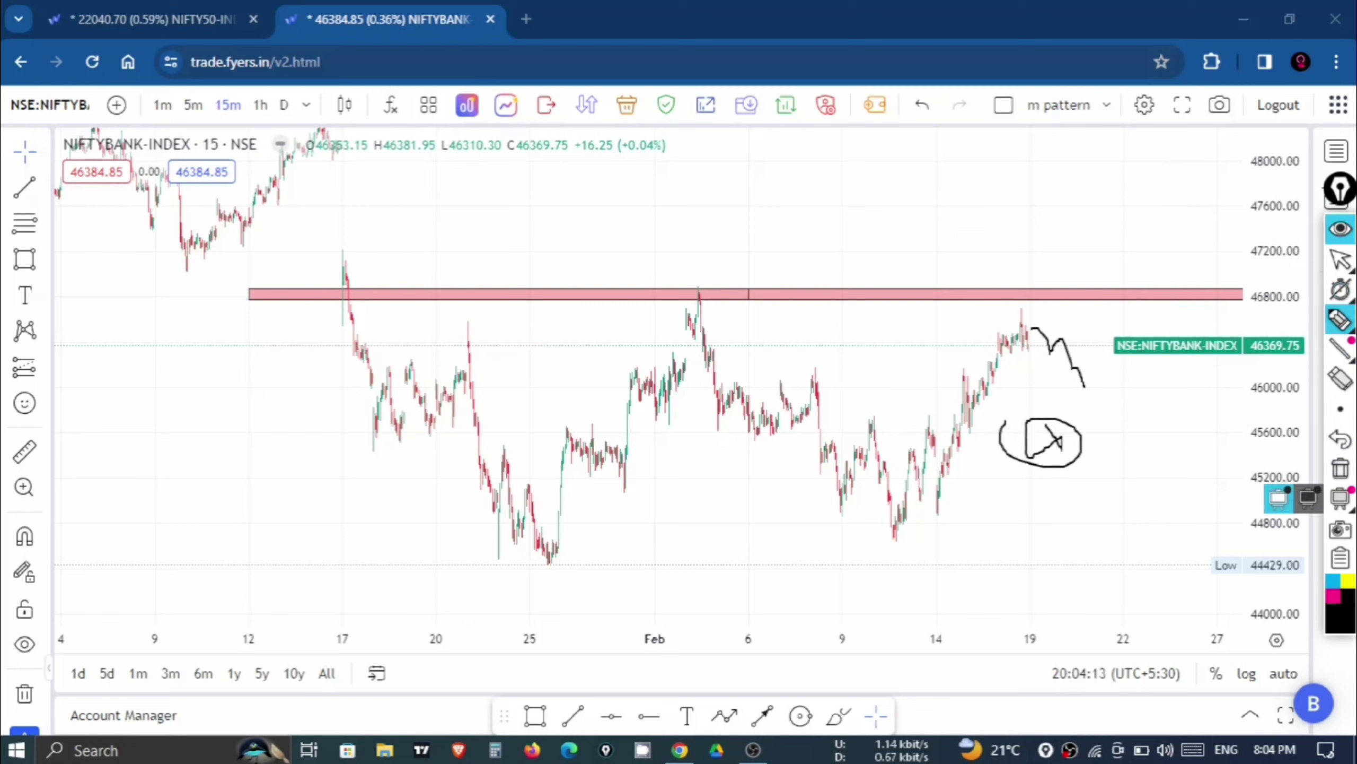
click(1342, 474)
click(1341, 231)
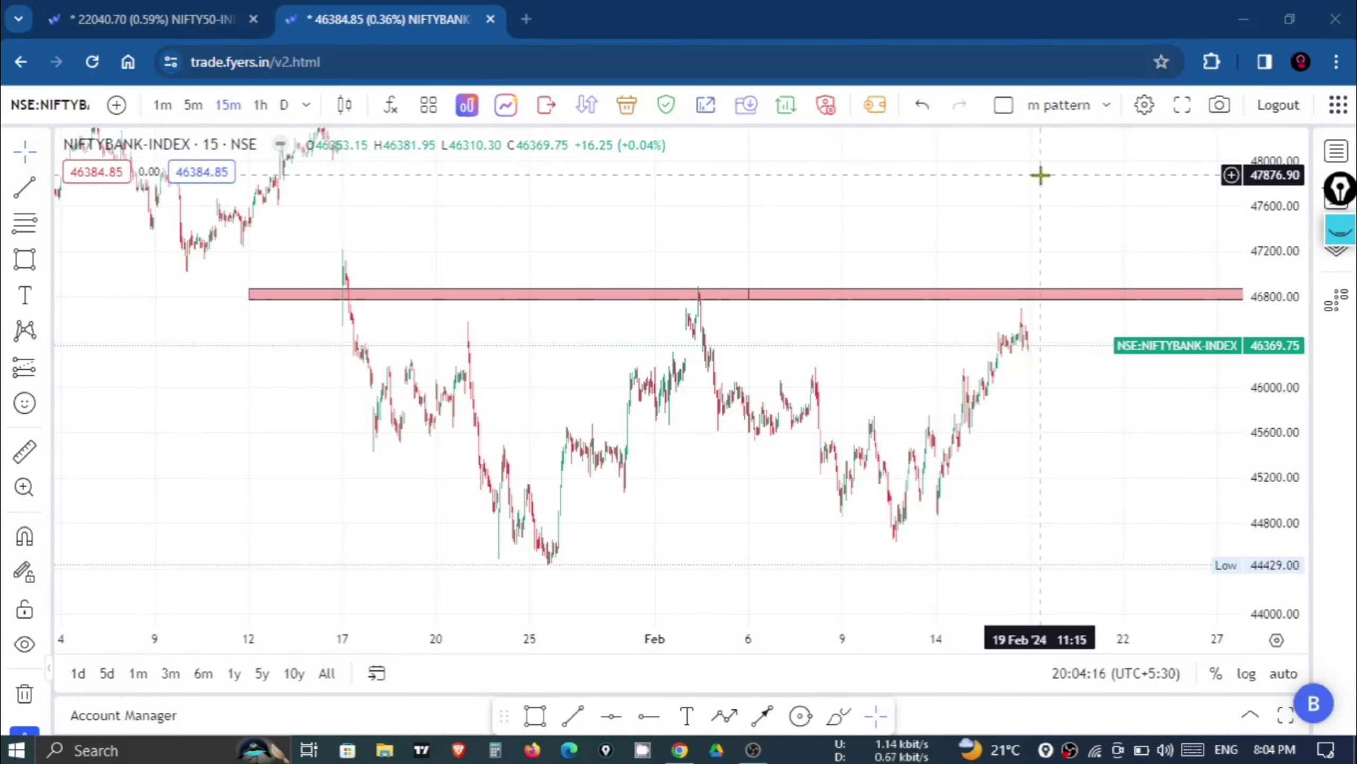
drag(1041, 175, 985, 212)
click(1341, 230)
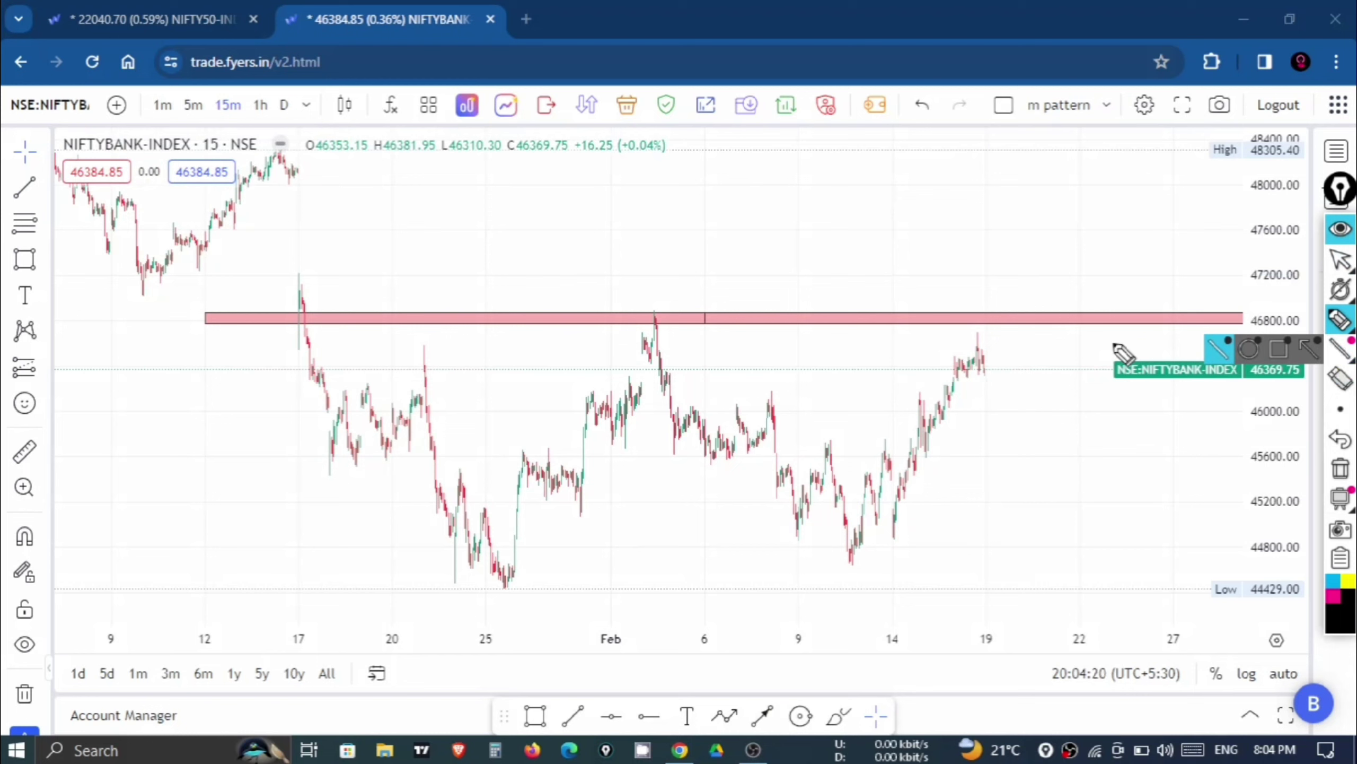
Sketch a dip-then-rally and zigzag consolidation through the pink zone labelled B, then erase them.
mouse_move(988, 358)
mouse_down()
mouse_move(1007, 360)
mouse_move(1051, 195)
mouse_up()
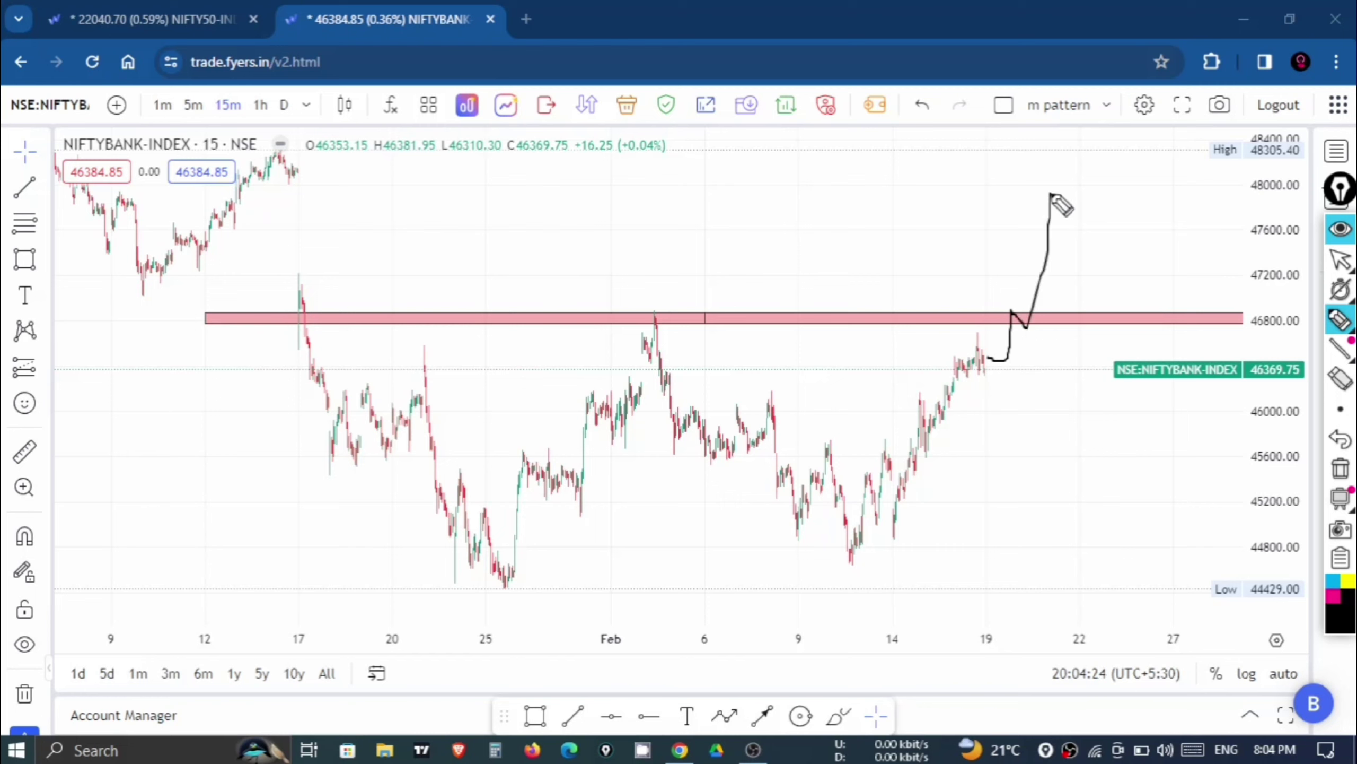
drag(1130, 272, 1159, 275)
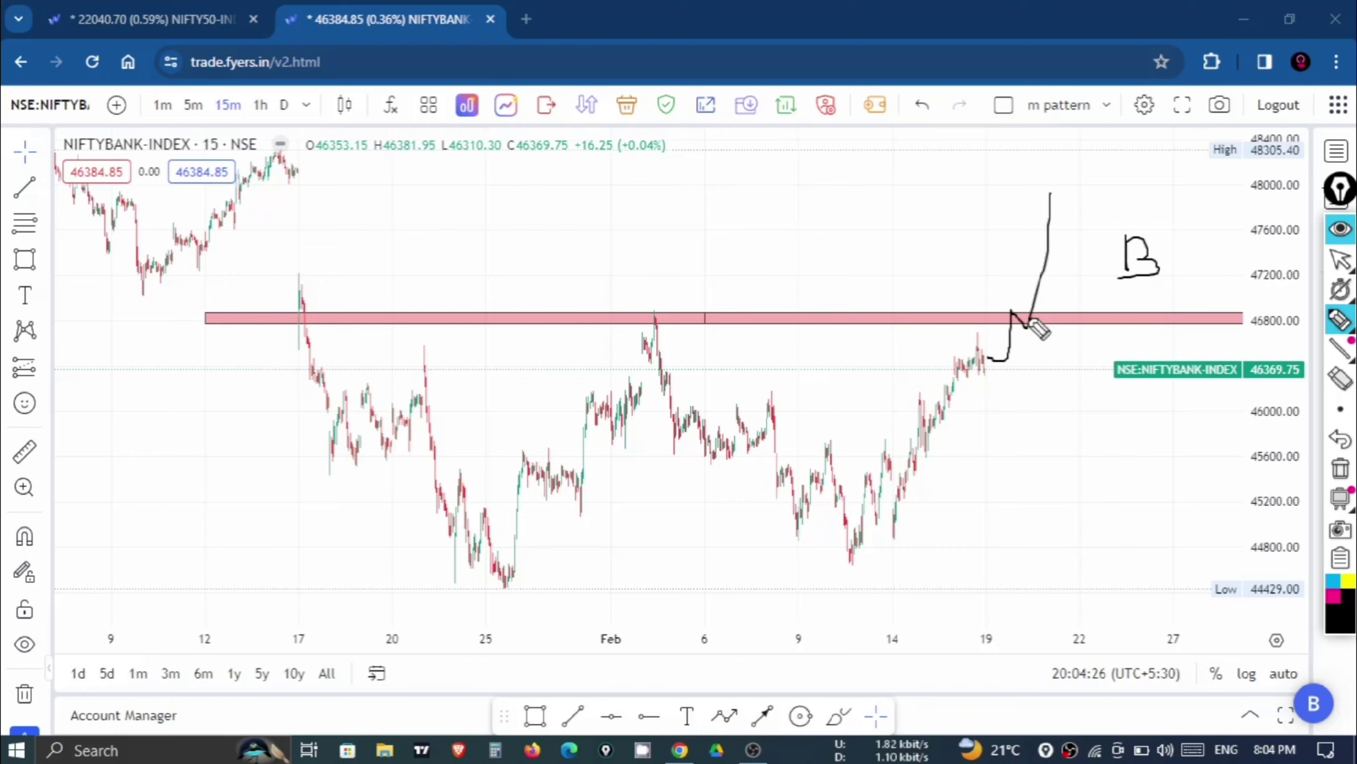
mouse_move(998, 320)
mouse_down()
mouse_move(1095, 328)
mouse_move(1115, 220)
mouse_up()
drag(1109, 269, 1121, 286)
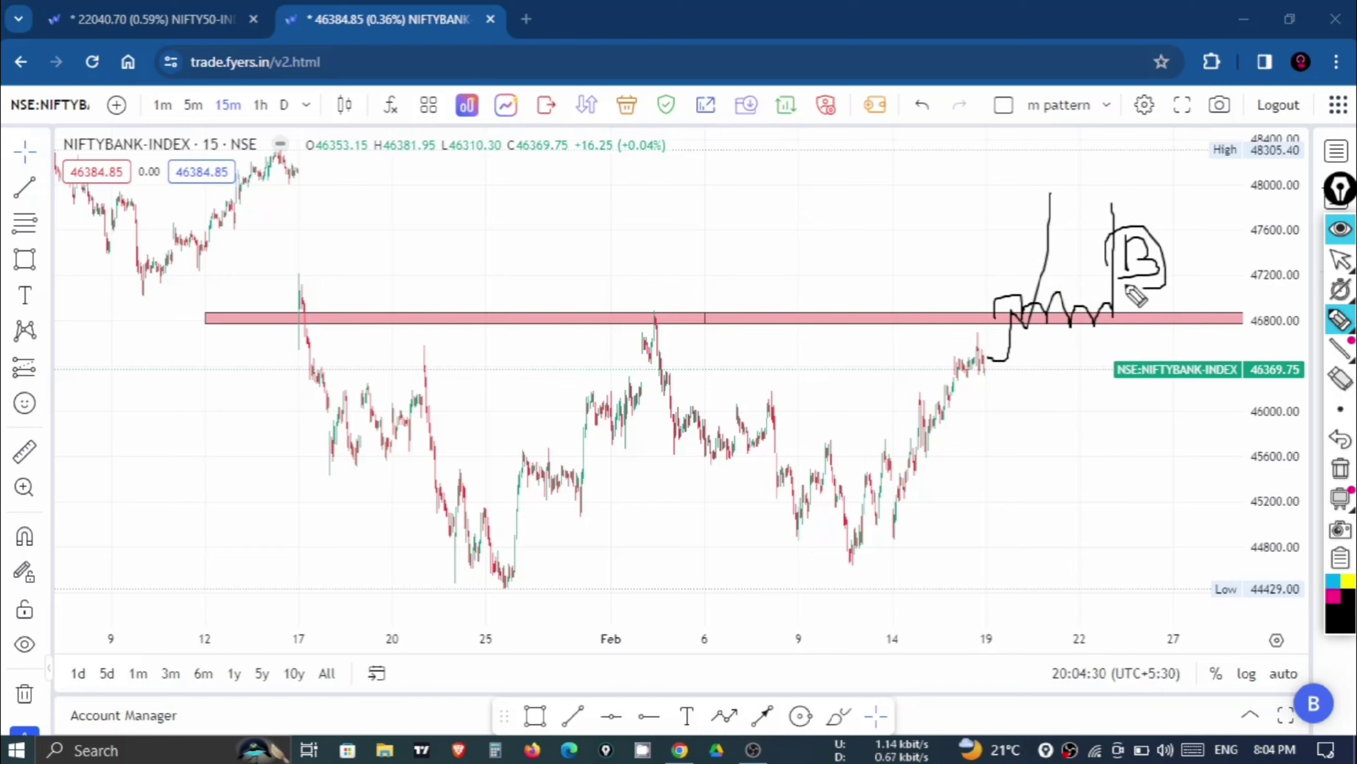
click(1343, 472)
Sketch a decline toward 45600, put the pen away and return to the NIFTY50 chart.
mouse_move(995, 376)
mouse_down()
mouse_move(1056, 379)
mouse_move(1005, 410)
mouse_move(1045, 452)
mouse_up()
mouse_move(1130, 435)
mouse_down()
mouse_move(1156, 468)
mouse_move(1176, 423)
mouse_move(1117, 436)
mouse_up()
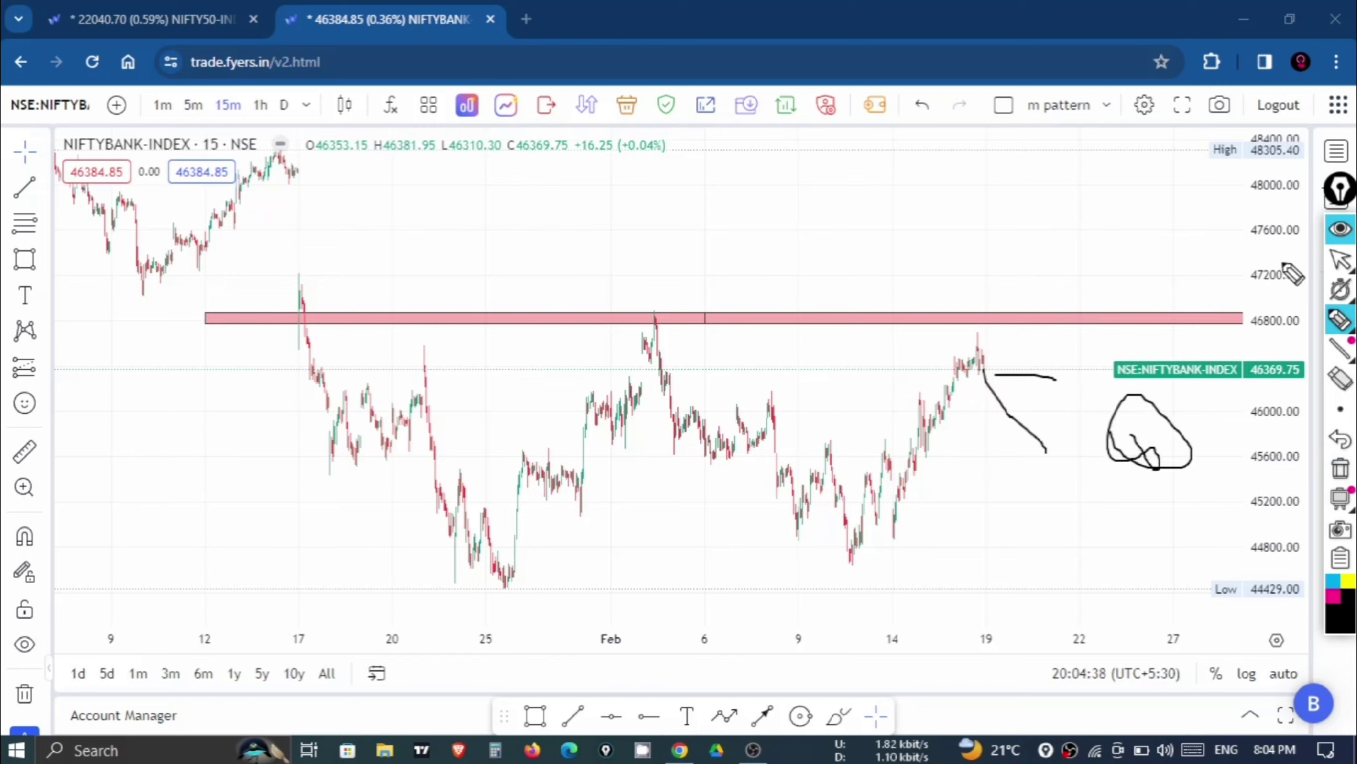
click(1340, 230)
click(150, 20)
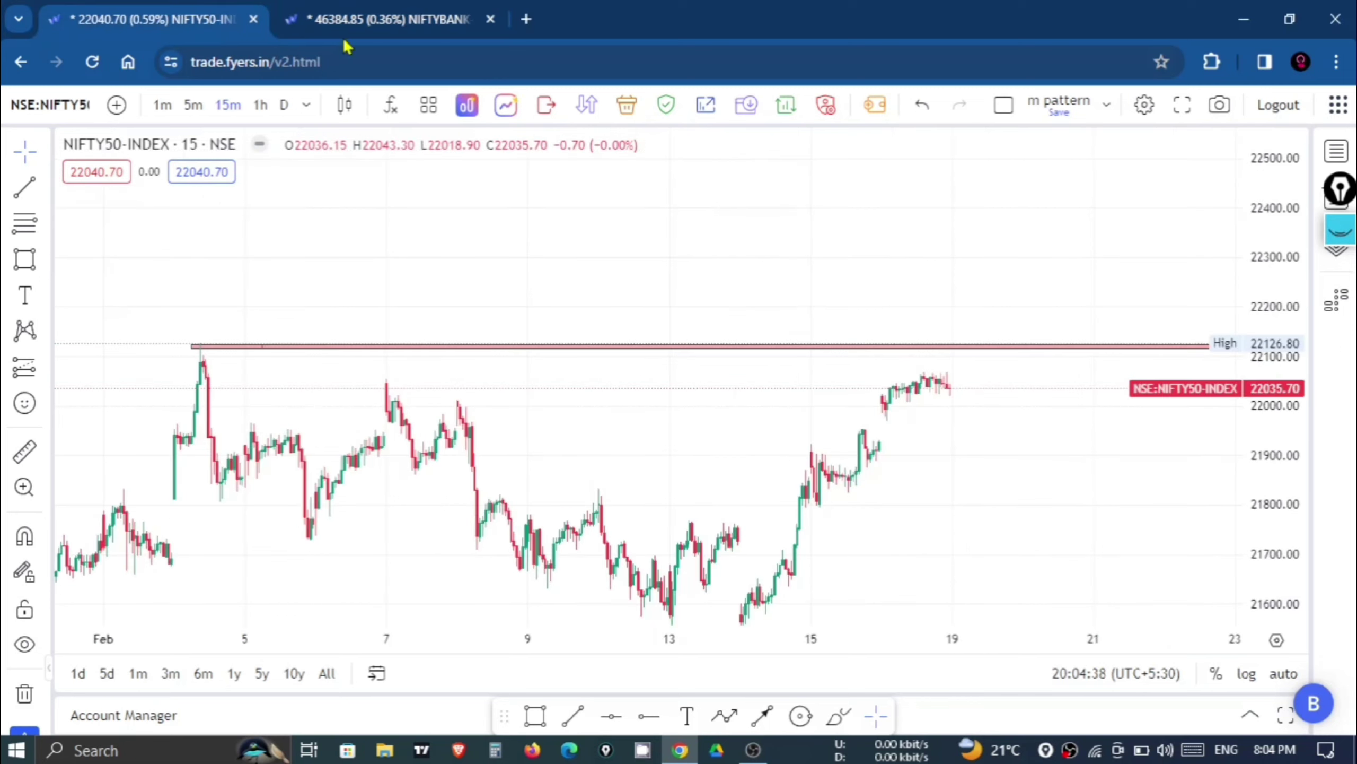
Sketch a tick shape just above the NIFTY50 High line, then clear it.
click(1340, 229)
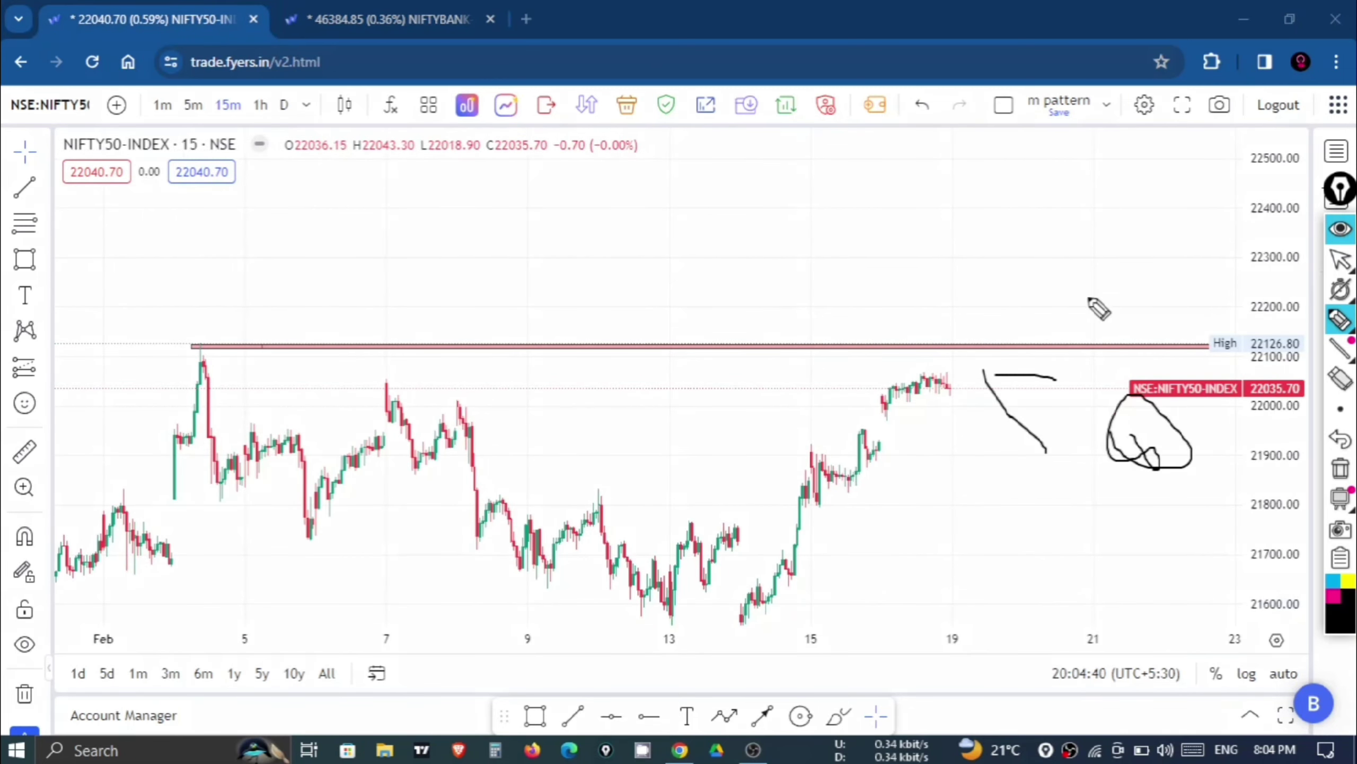
mouse_move(953, 320)
mouse_down()
mouse_move(981, 314)
mouse_move(1008, 332)
mouse_up()
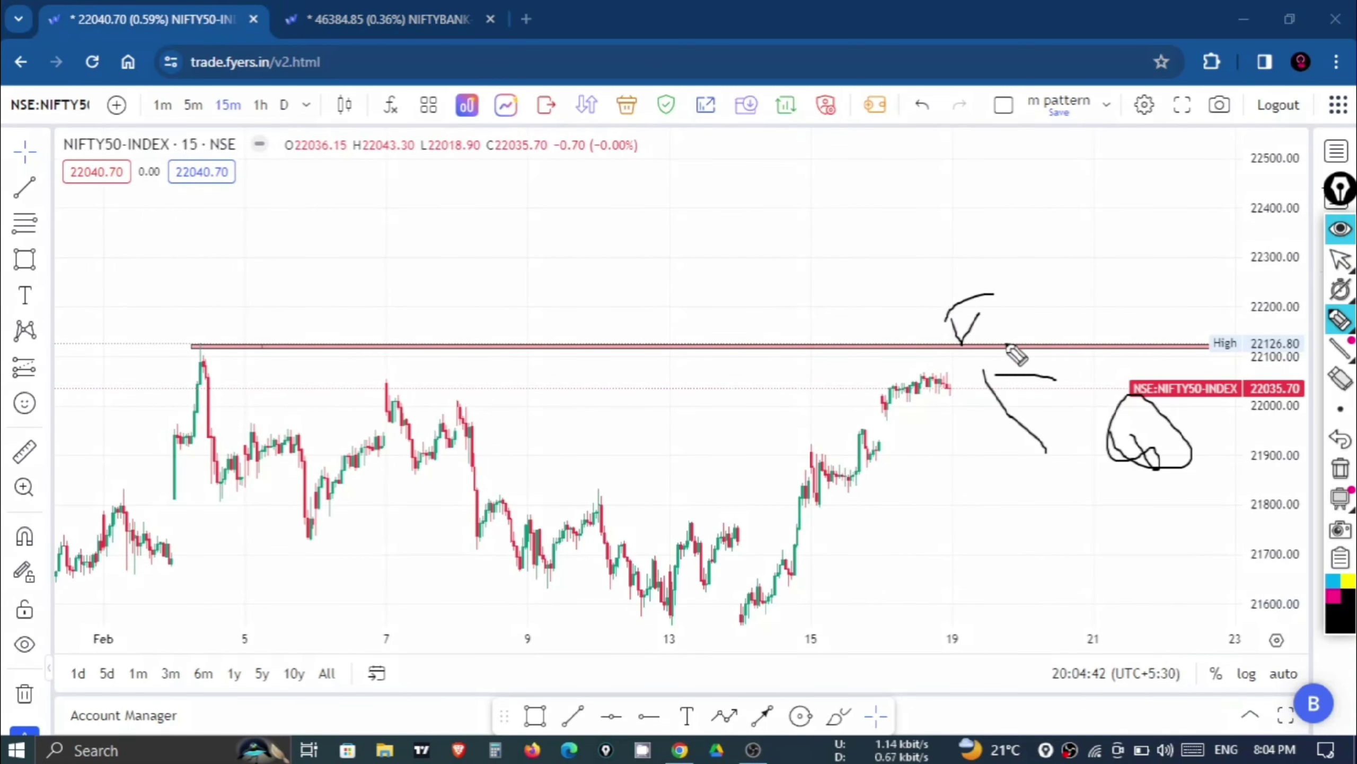
click(1340, 473)
Sketch a rally with retests above the High line and a breakdown to support near 21800.
mouse_move(985, 376)
mouse_down()
mouse_move(1023, 202)
mouse_move(1061, 270)
mouse_move(1079, 275)
mouse_move(1057, 274)
mouse_up()
mouse_move(948, 355)
mouse_down()
mouse_move(965, 336)
mouse_move(1039, 342)
mouse_move(1087, 209)
mouse_up()
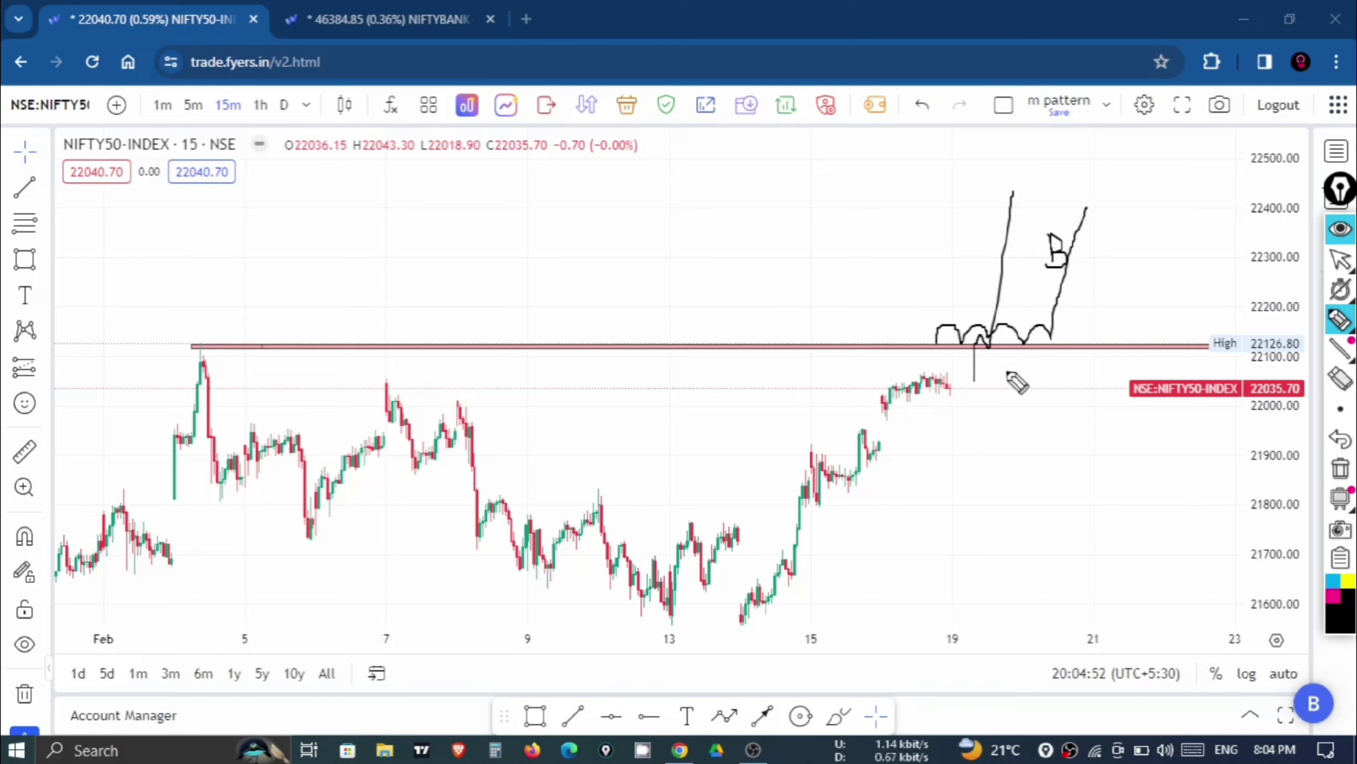
drag(968, 415, 969, 426)
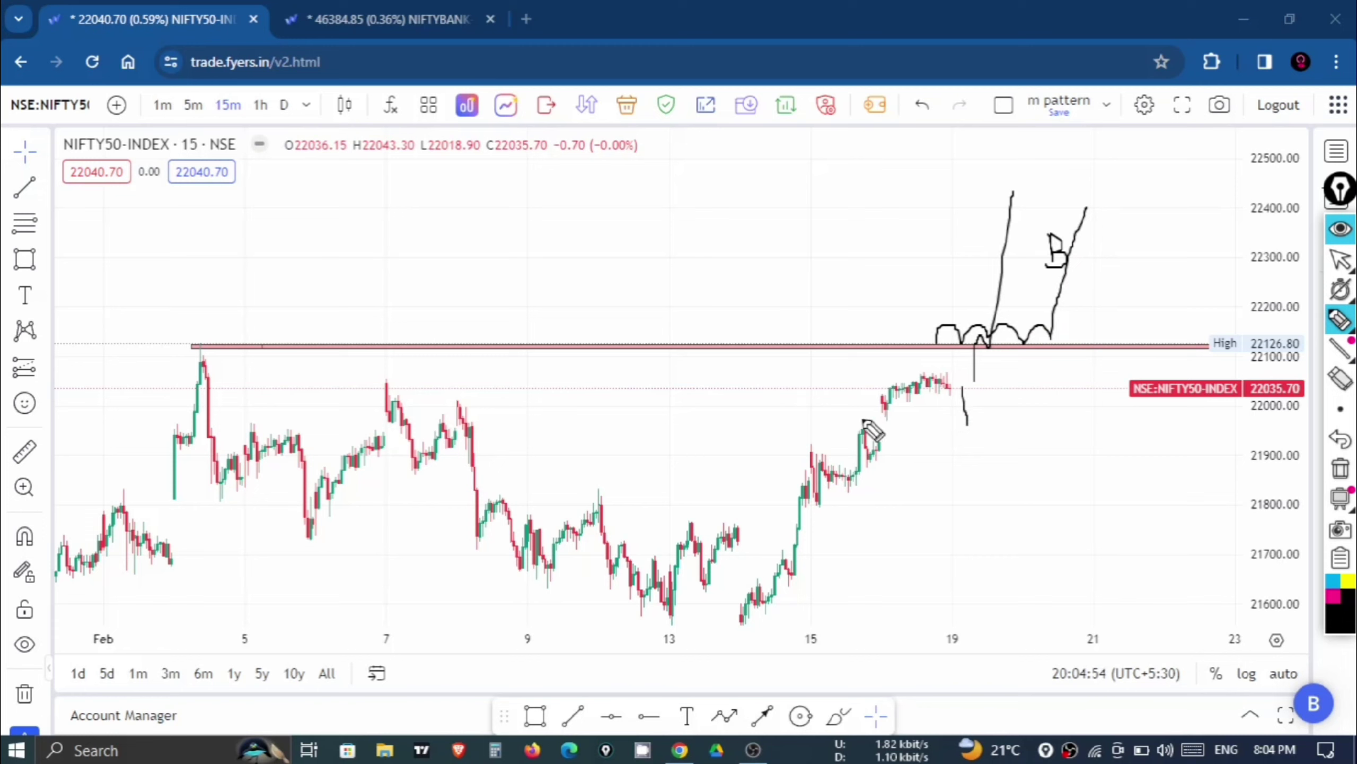
mouse_move(861, 421)
mouse_down()
mouse_move(1021, 420)
mouse_move(977, 492)
mouse_up()
drag(790, 503, 1122, 497)
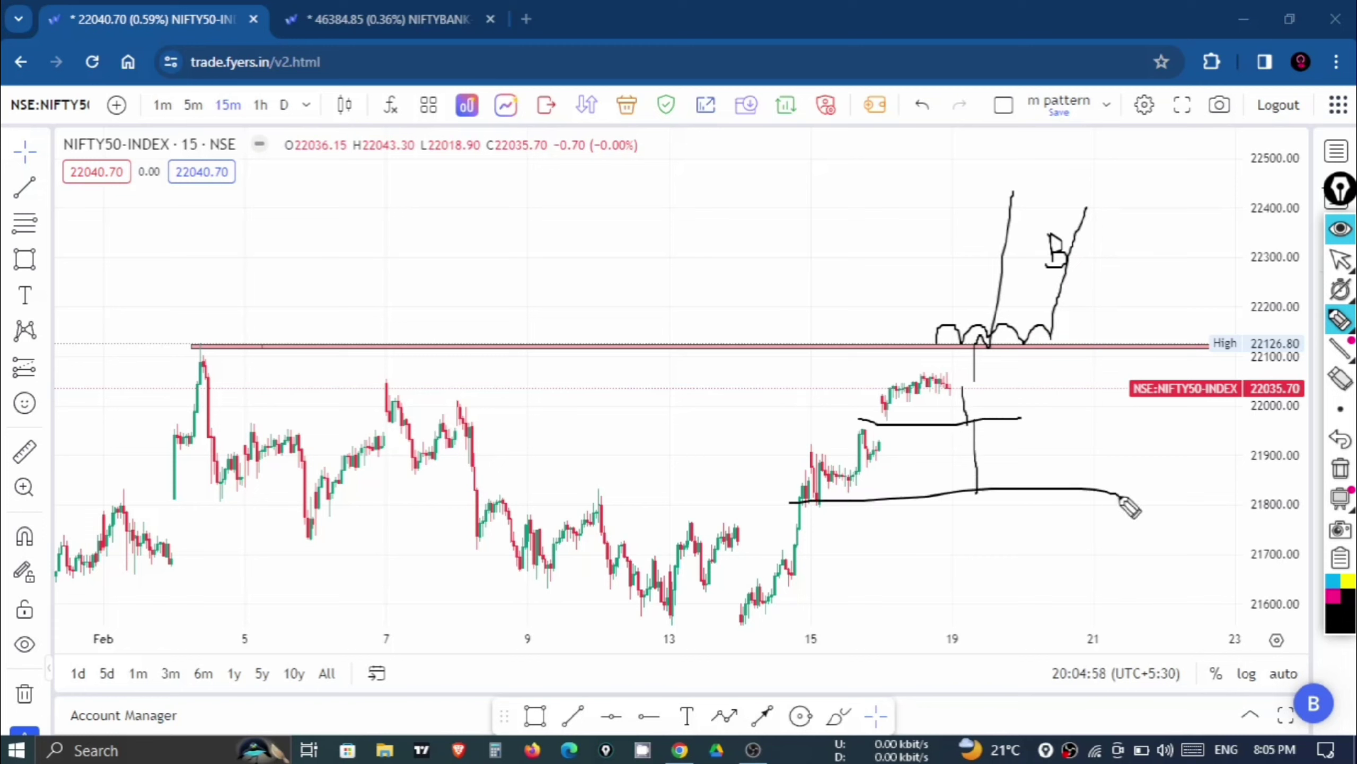
Clear the sketches, return to NIFTYBANK, and compress its price scale to reach 48800.
click(1348, 470)
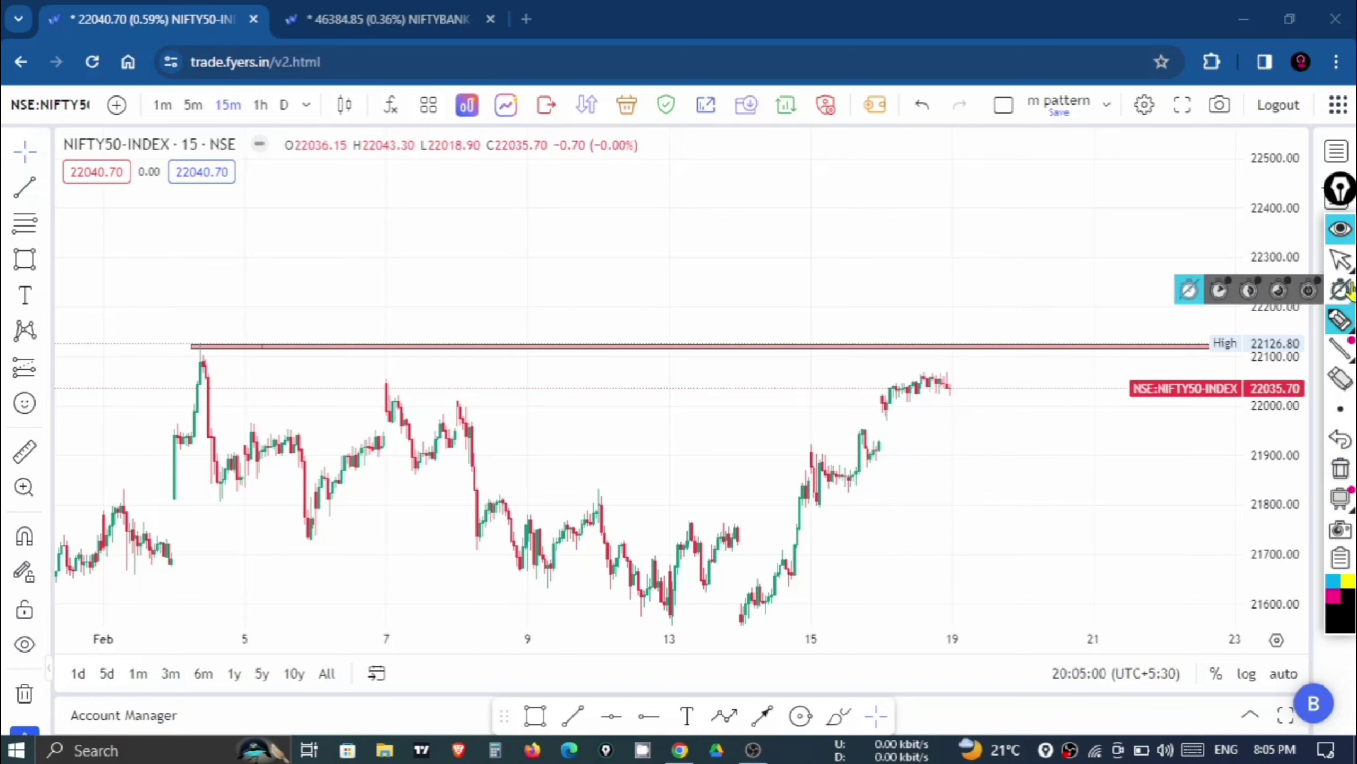
click(351, 10)
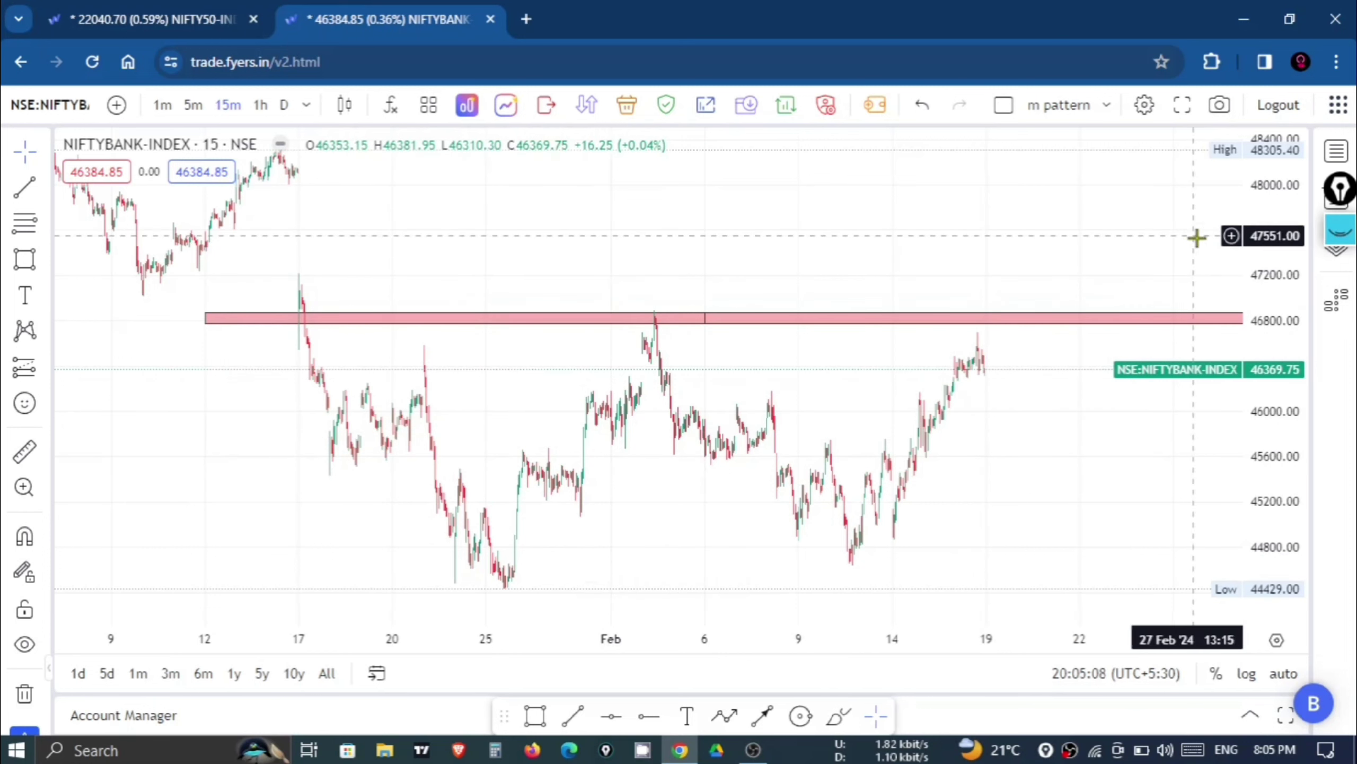
drag(1268, 253, 1268, 278)
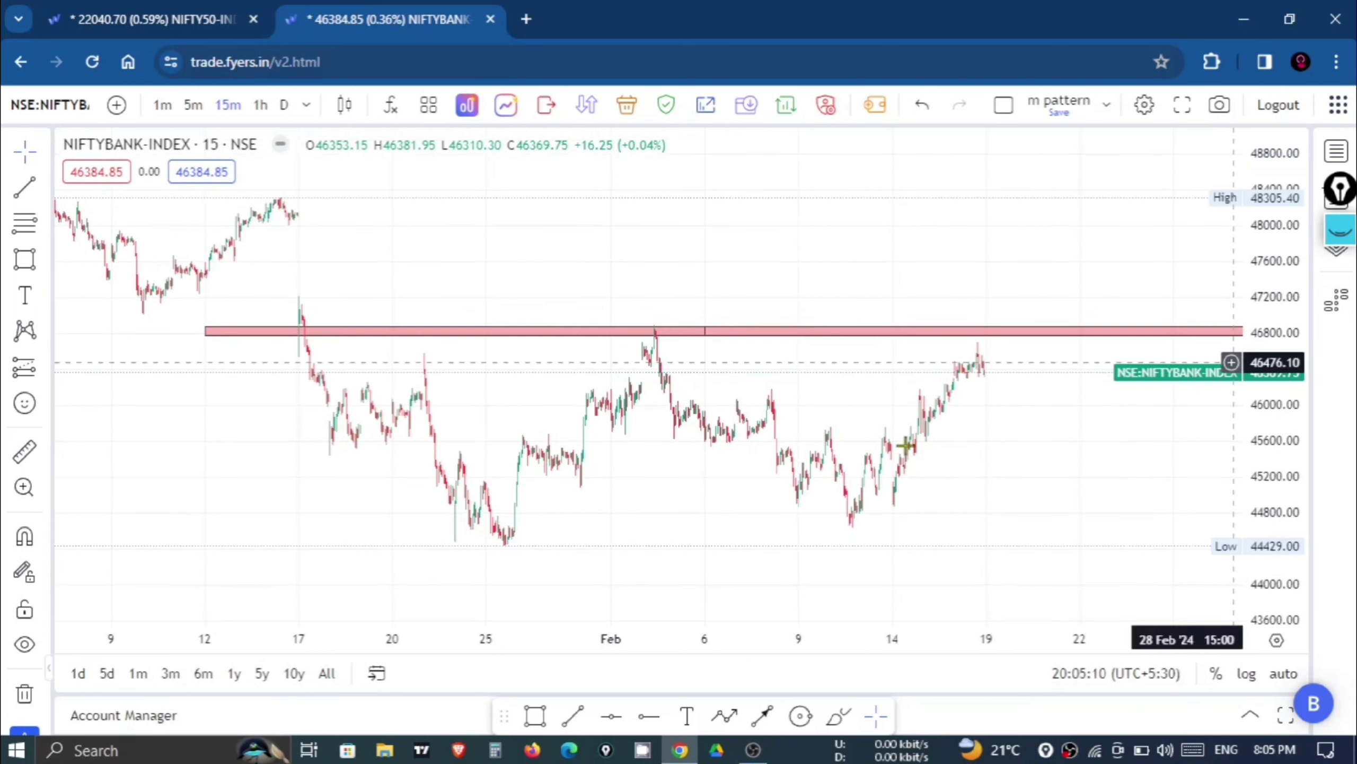